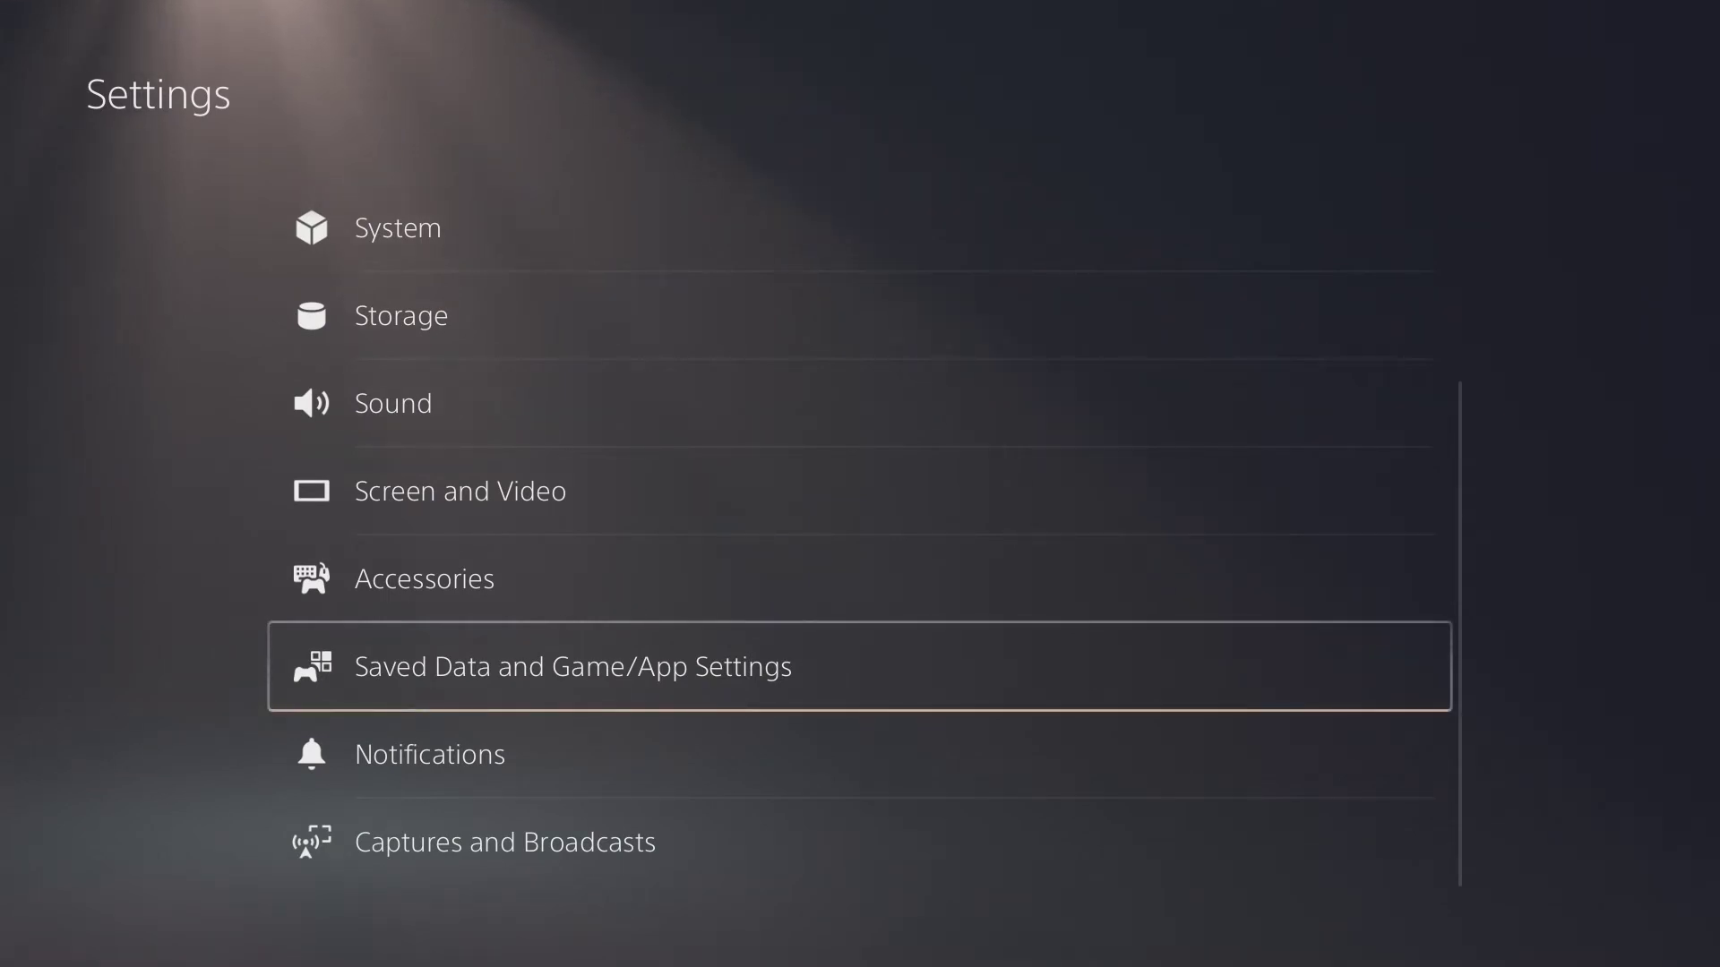
Step: Open the Performance Mode or Resolution Mode choices in the Game Presets of Saved Data and Game/App Settings
{"action": "key", "text": "Return"}
{"action": "key", "text": "Down"}
{"action": "key", "text": "Down"}
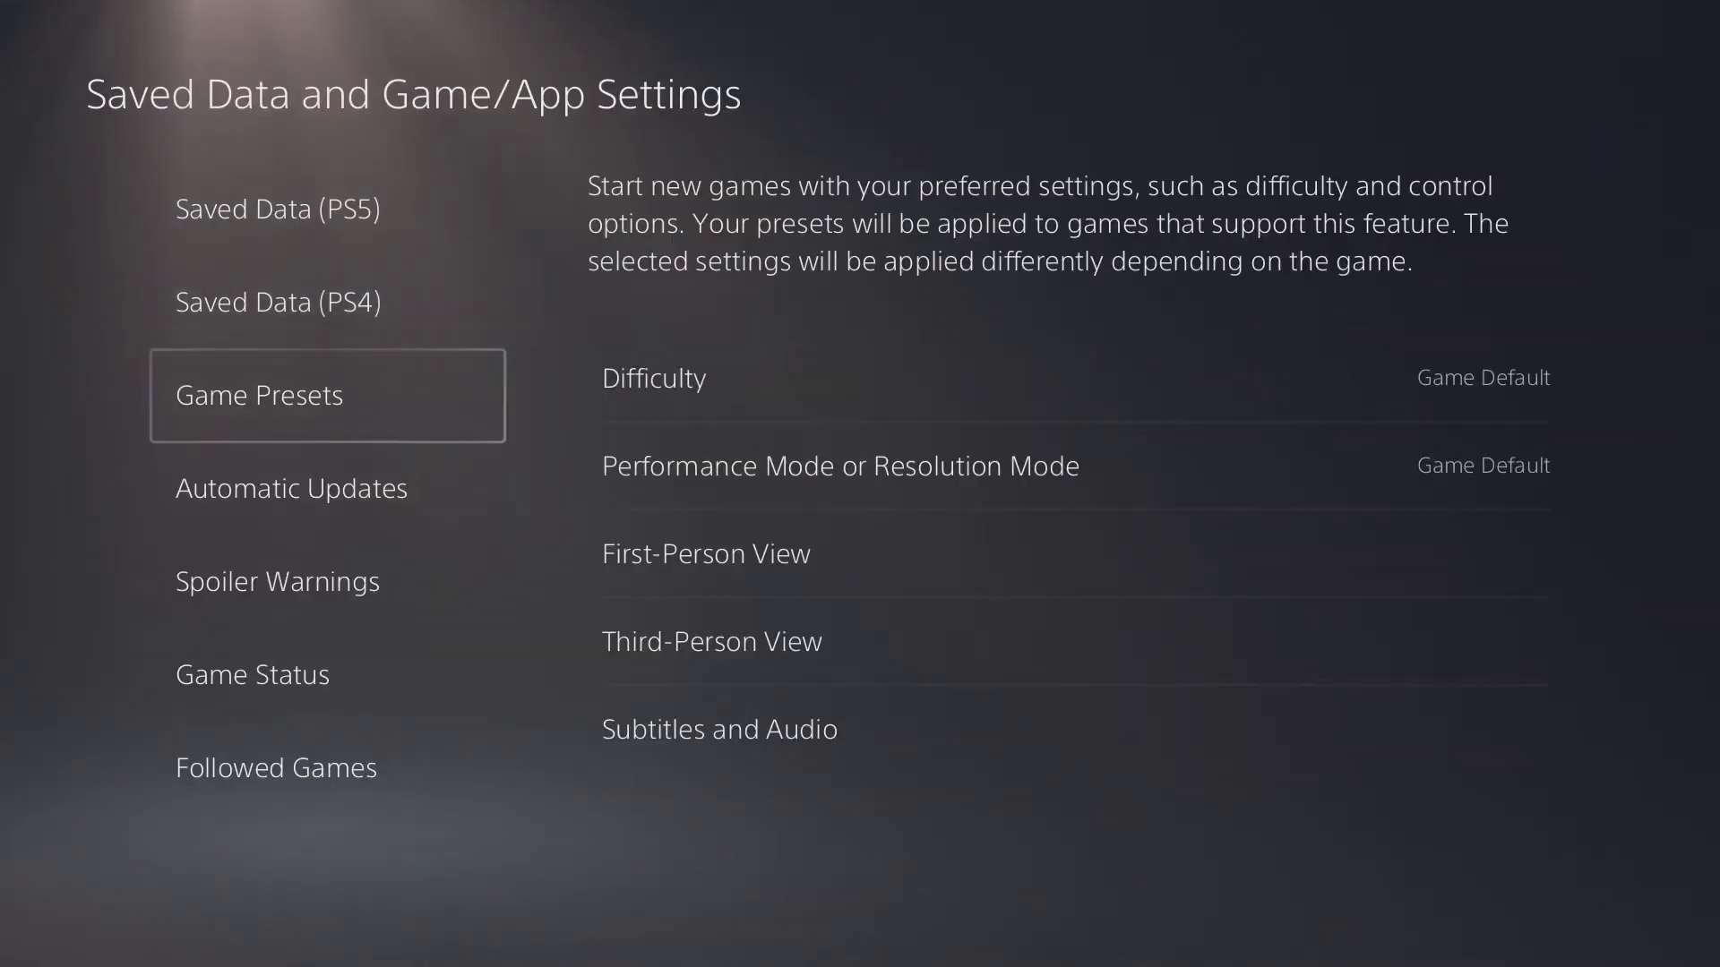
{"action": "key", "text": "Right"}
{"action": "key", "text": "Down"}
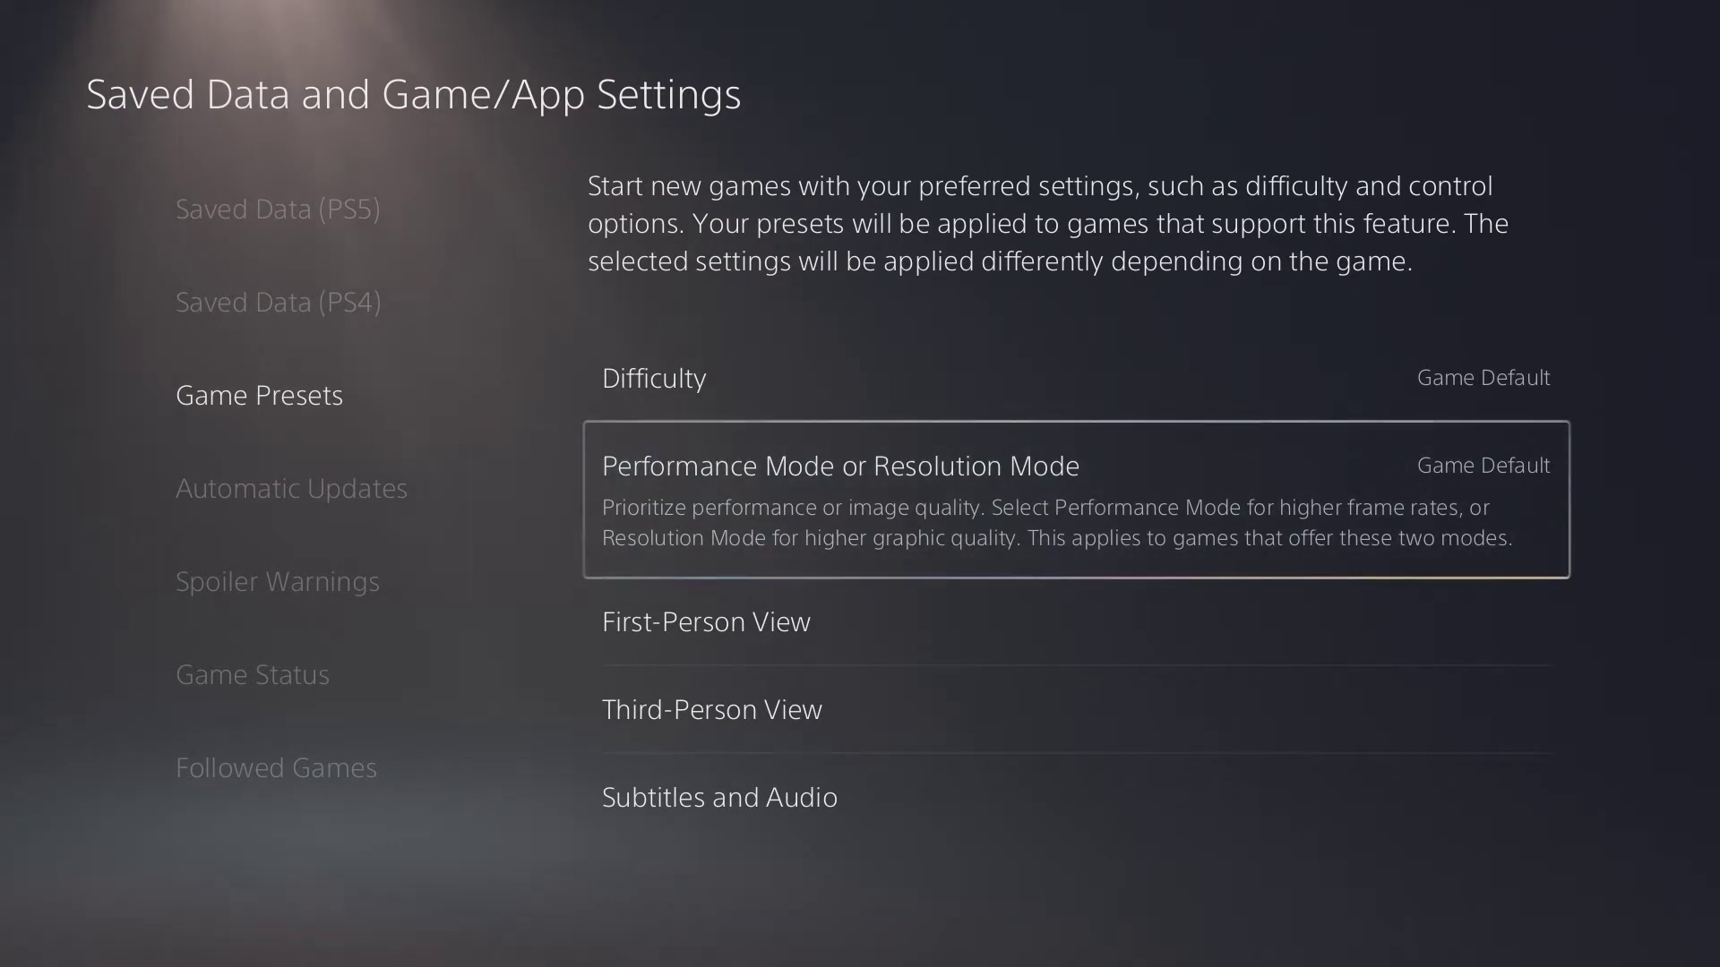
{"action": "key", "text": "Return"}
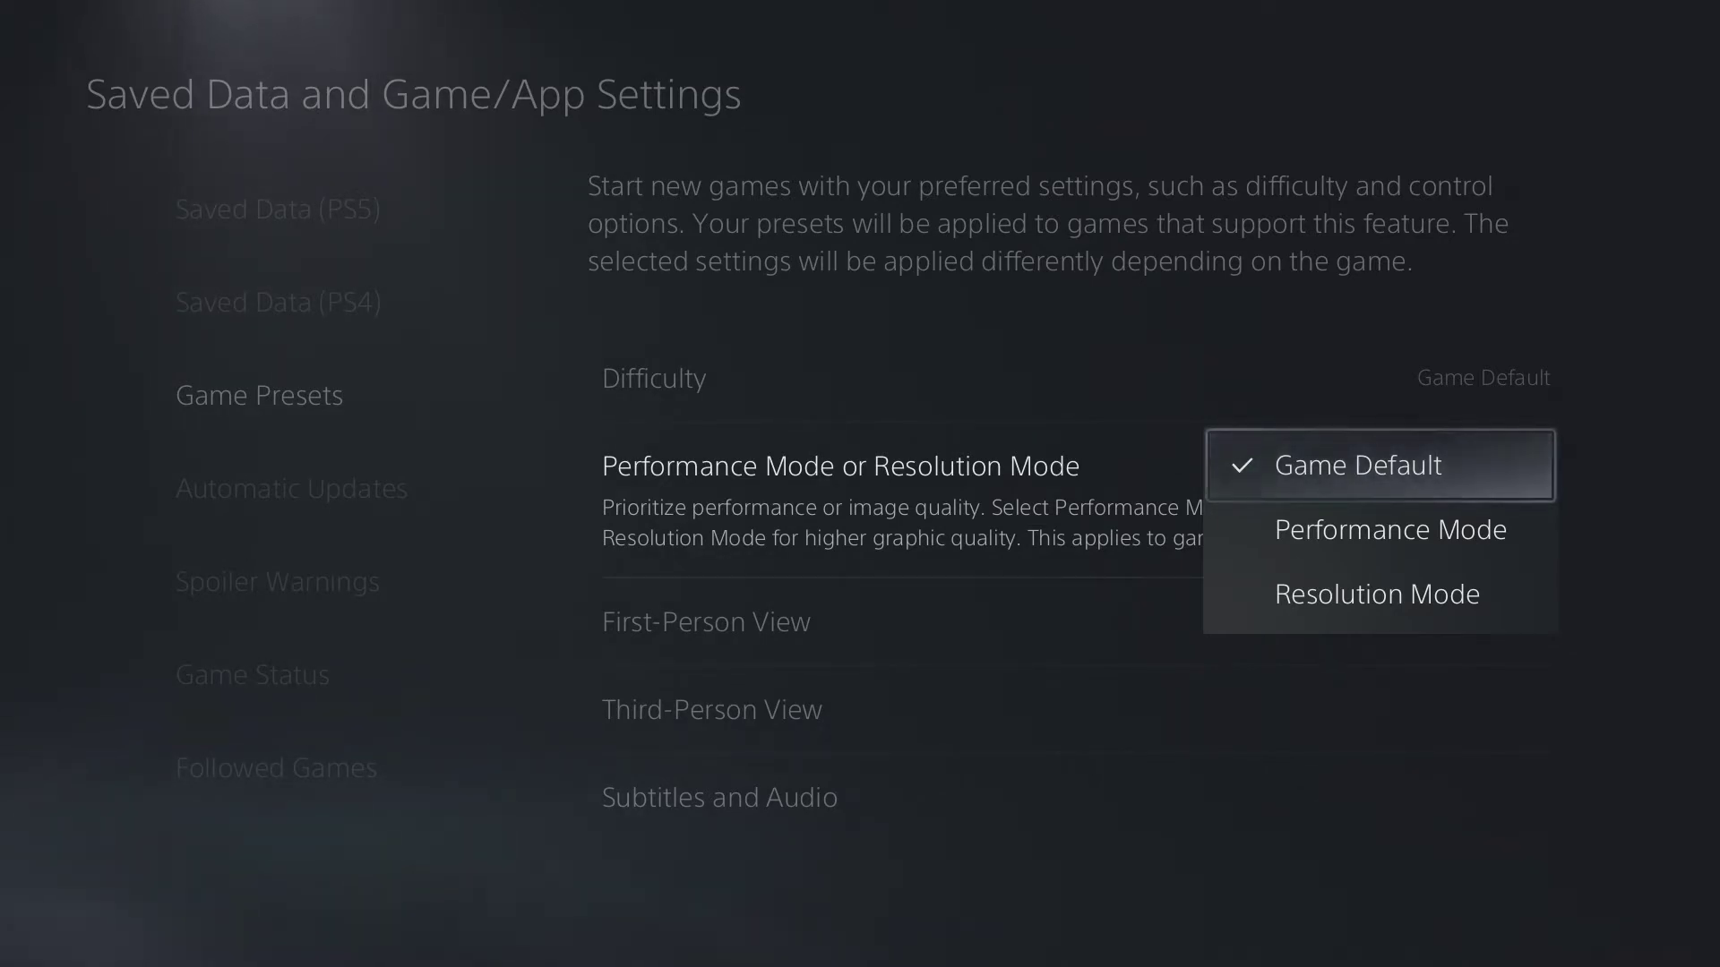
Step: Go through the performance and resolution preset choices and select Game Default
{"action": "key", "text": "Down"}
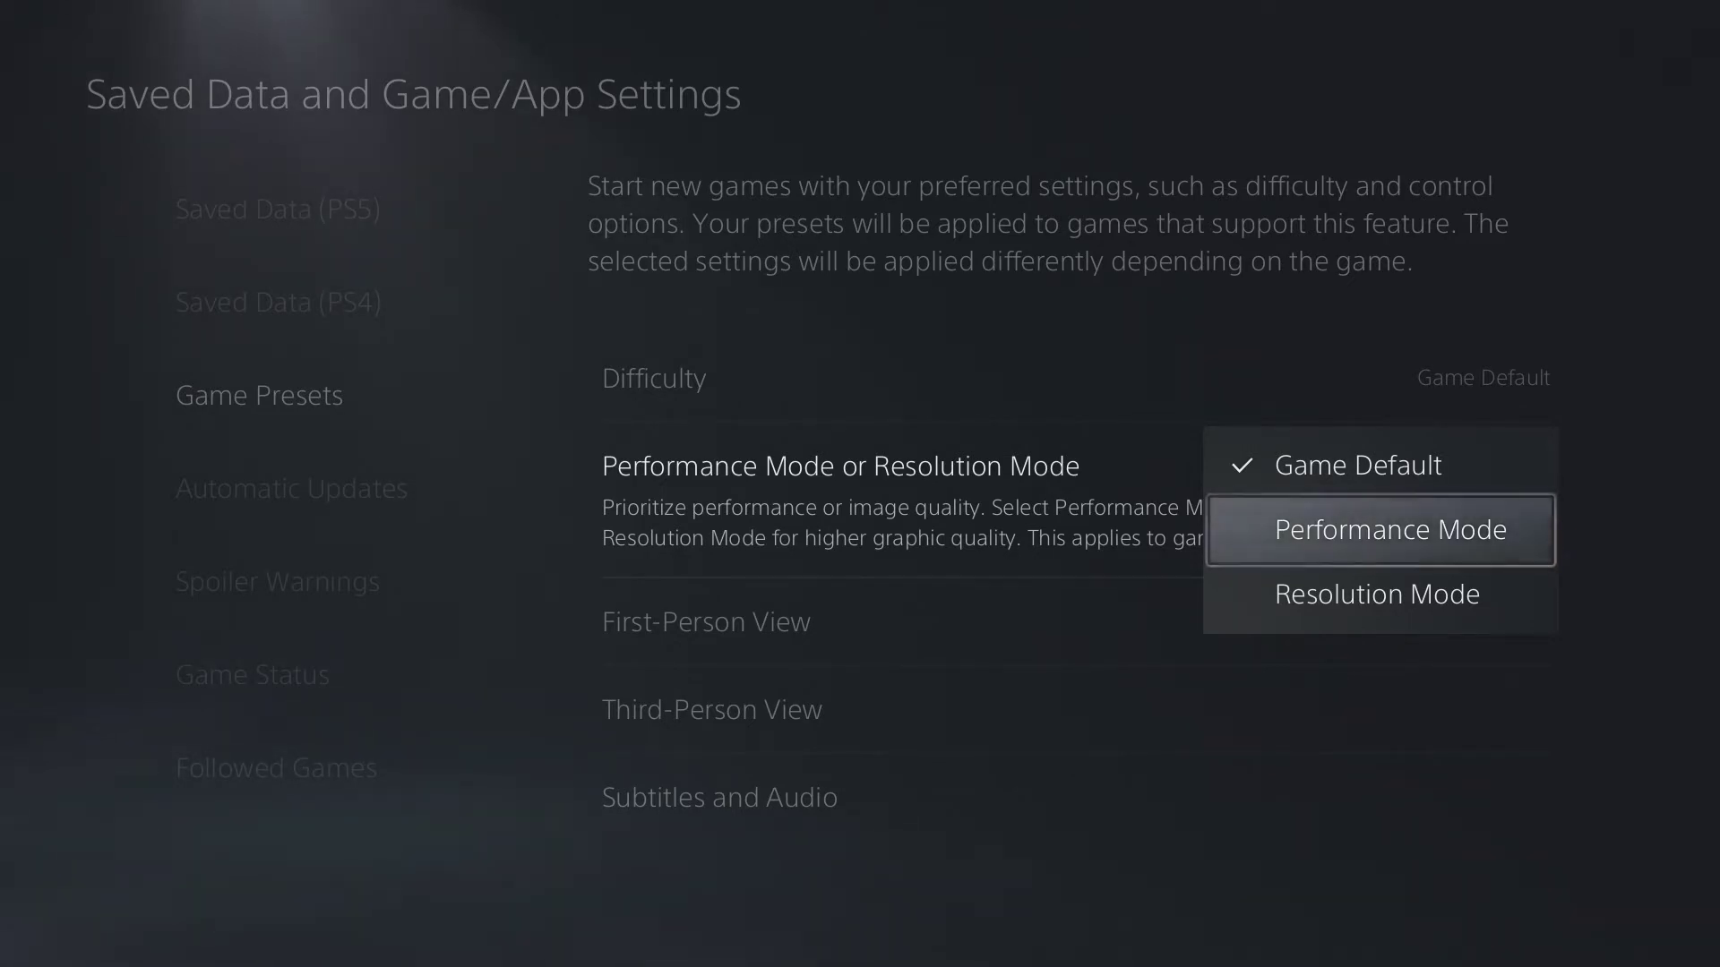
{"action": "key", "text": "Down"}
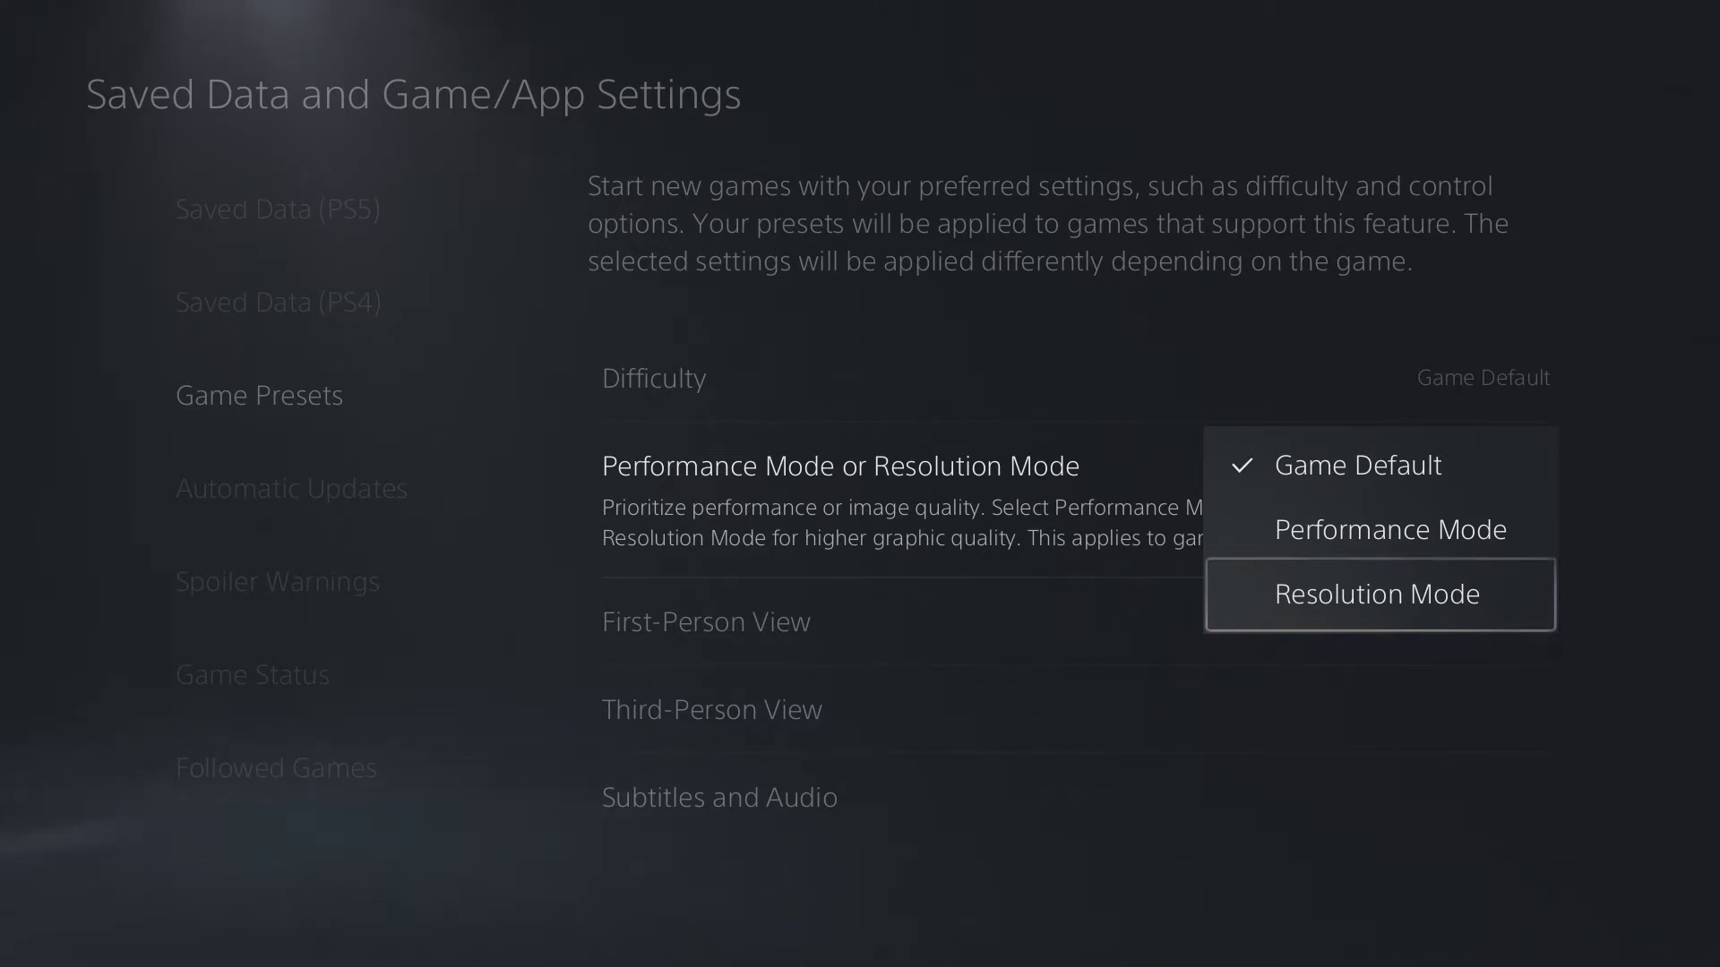
{"action": "key", "text": "Up"}
{"action": "key", "text": "Up"}
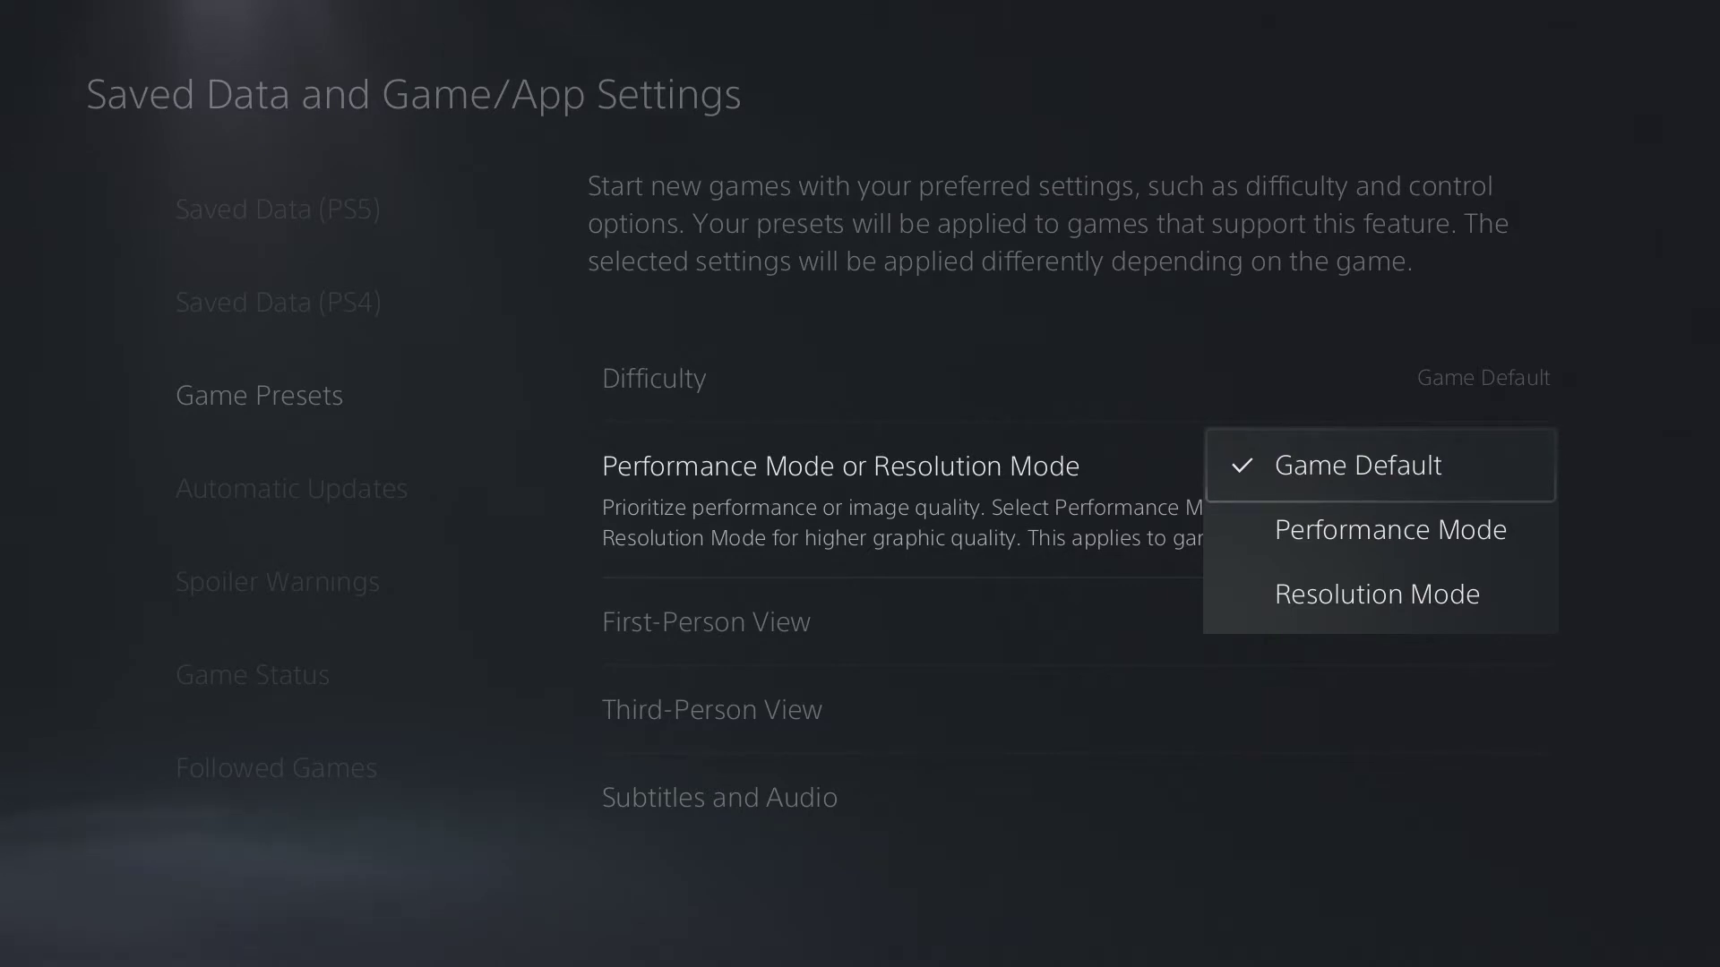
{"action": "left_click", "coordinate": [1380, 530]}
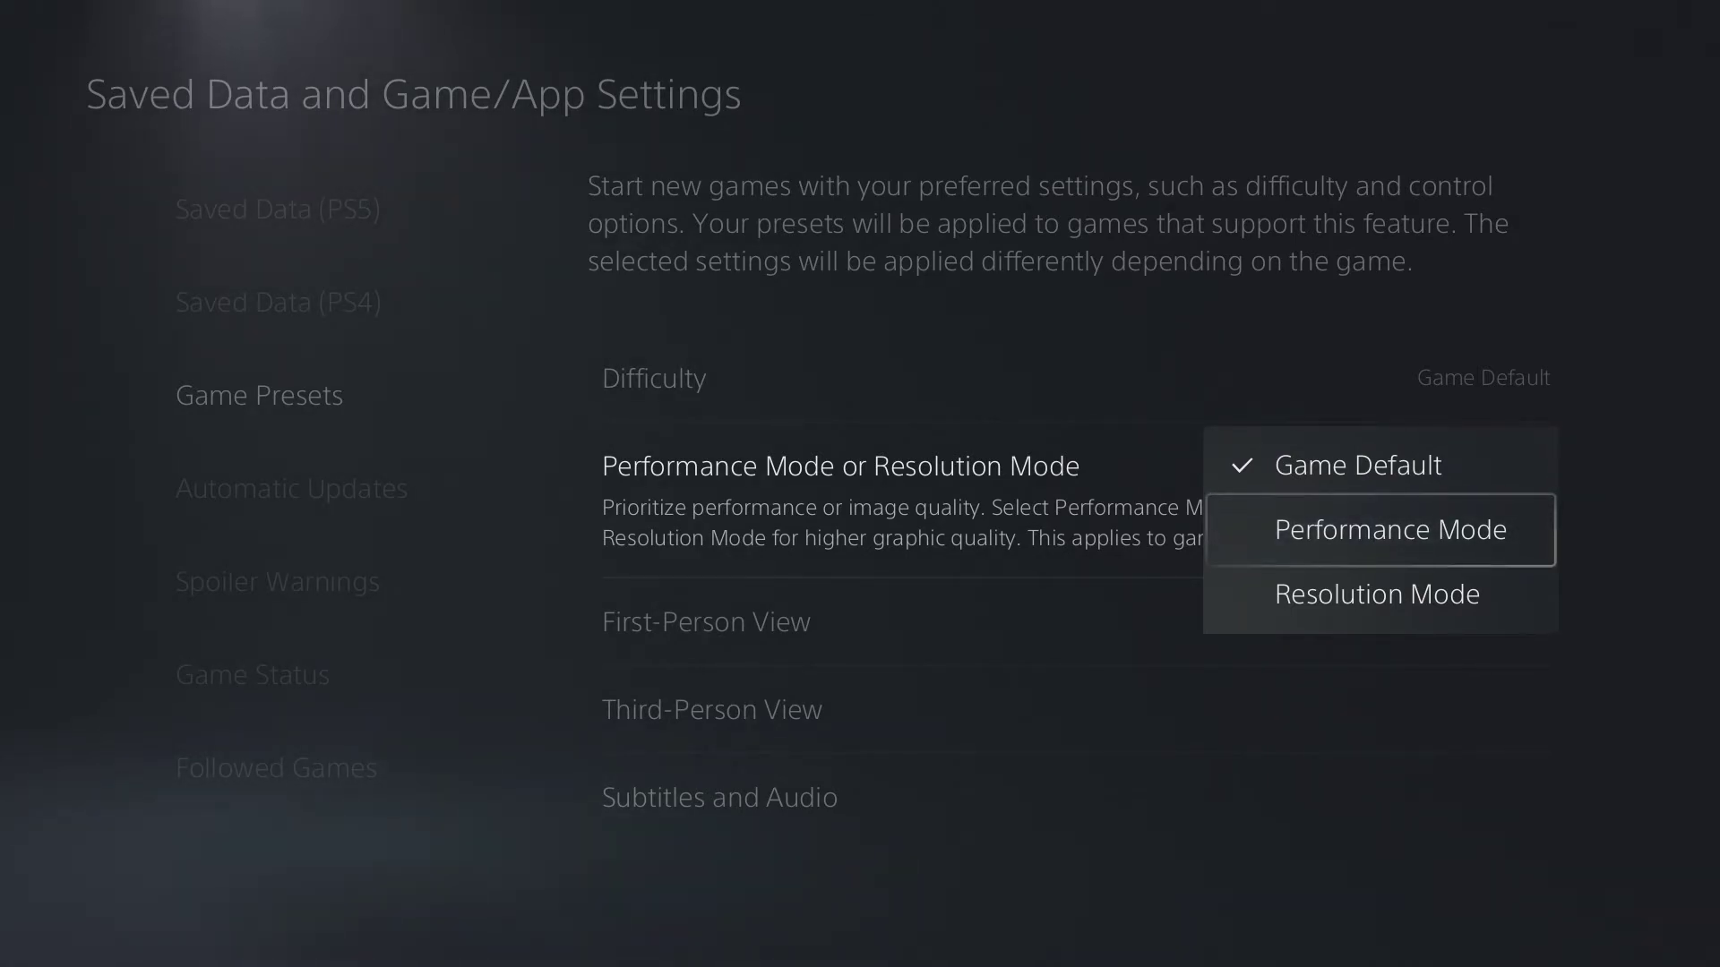
{"action": "key", "text": "Down"}
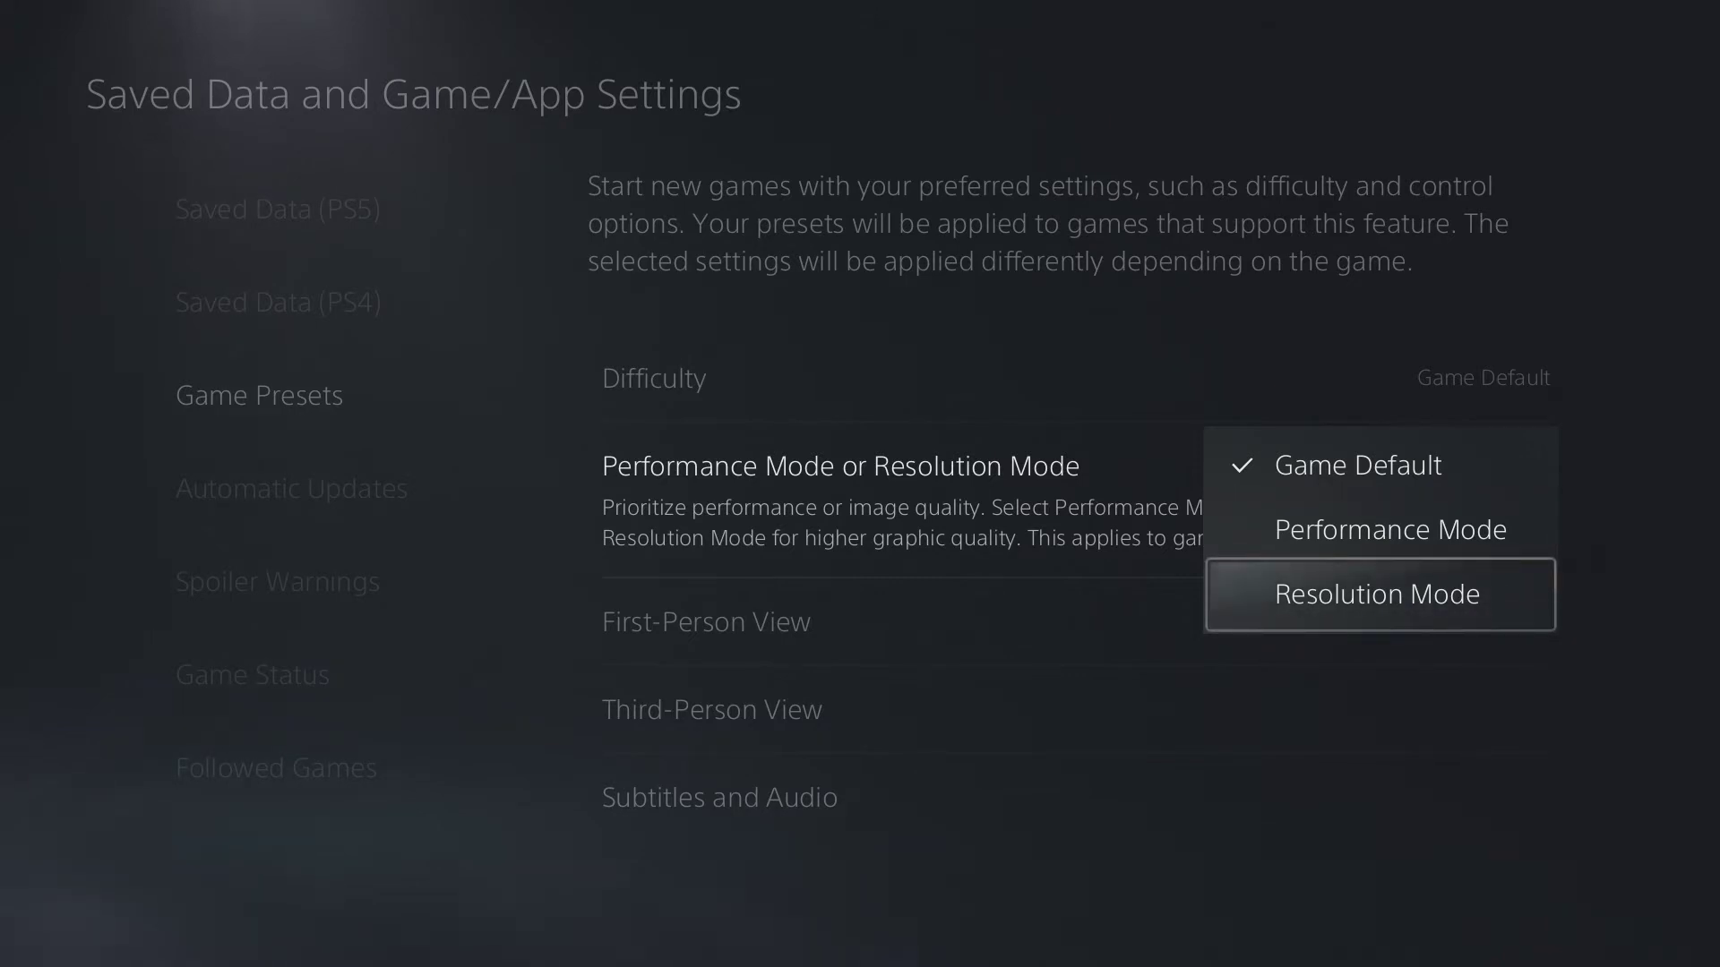
{"action": "key", "text": "Up"}
{"action": "key", "text": "Up"}
{"action": "key", "text": "Return"}
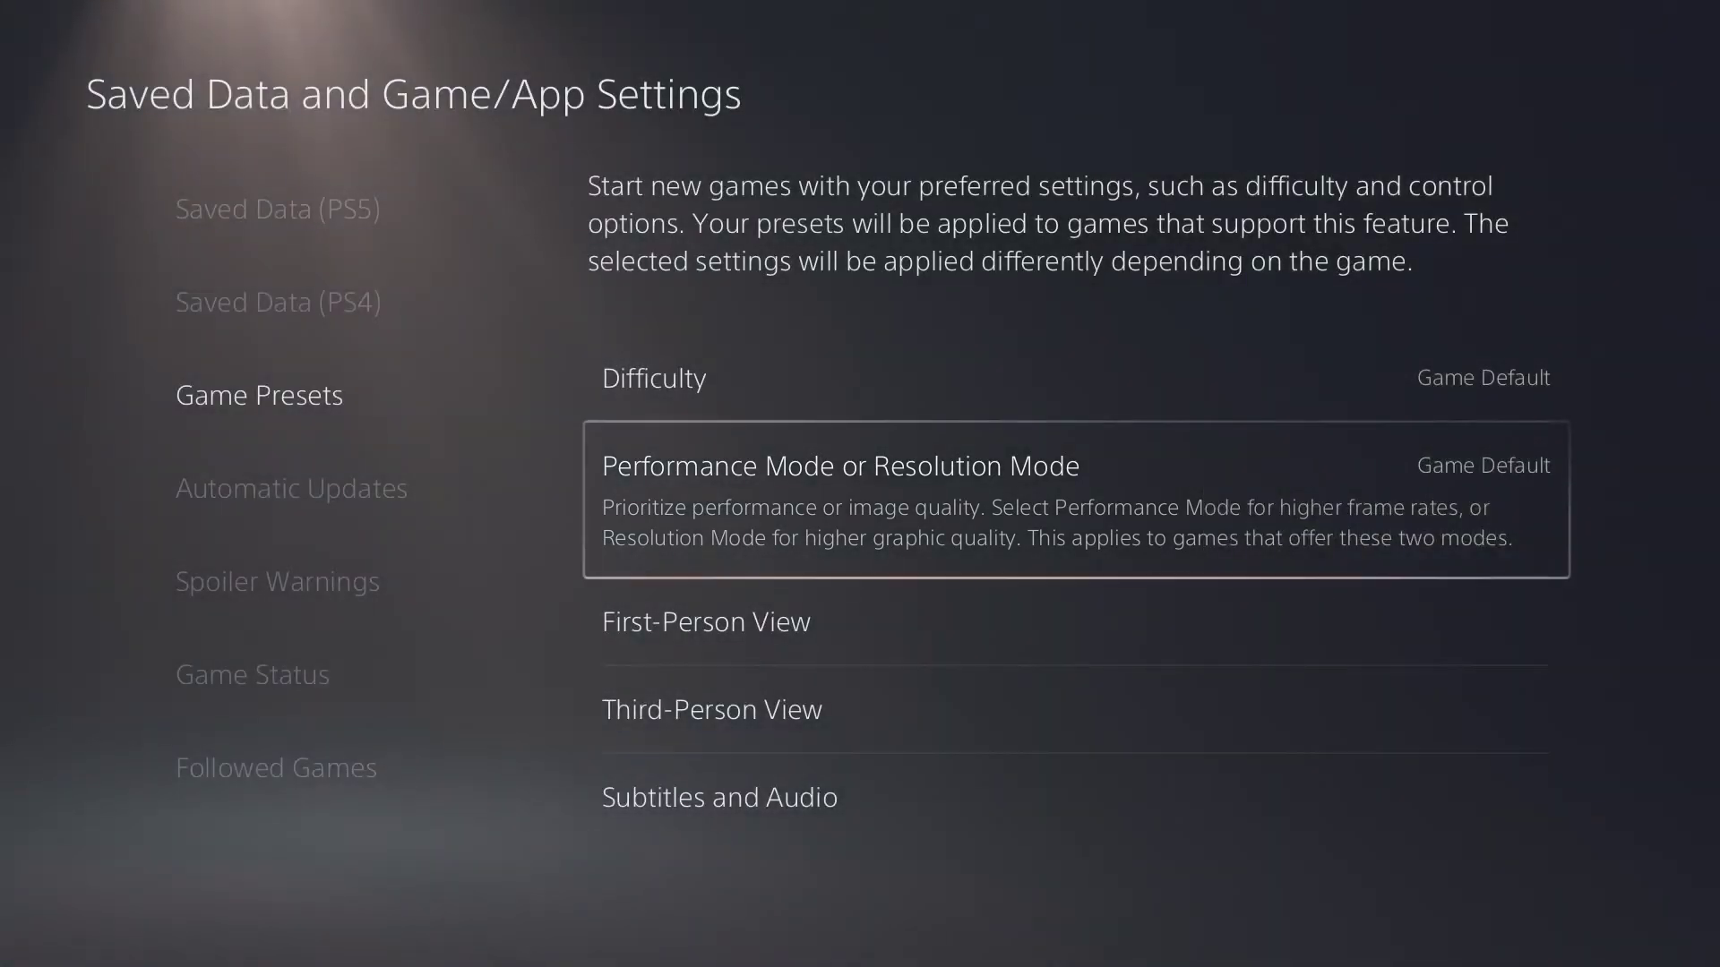
Step: Leave the Game Presets and open the Video Output settings under Screen and Video
{"action": "key", "text": "Left"}
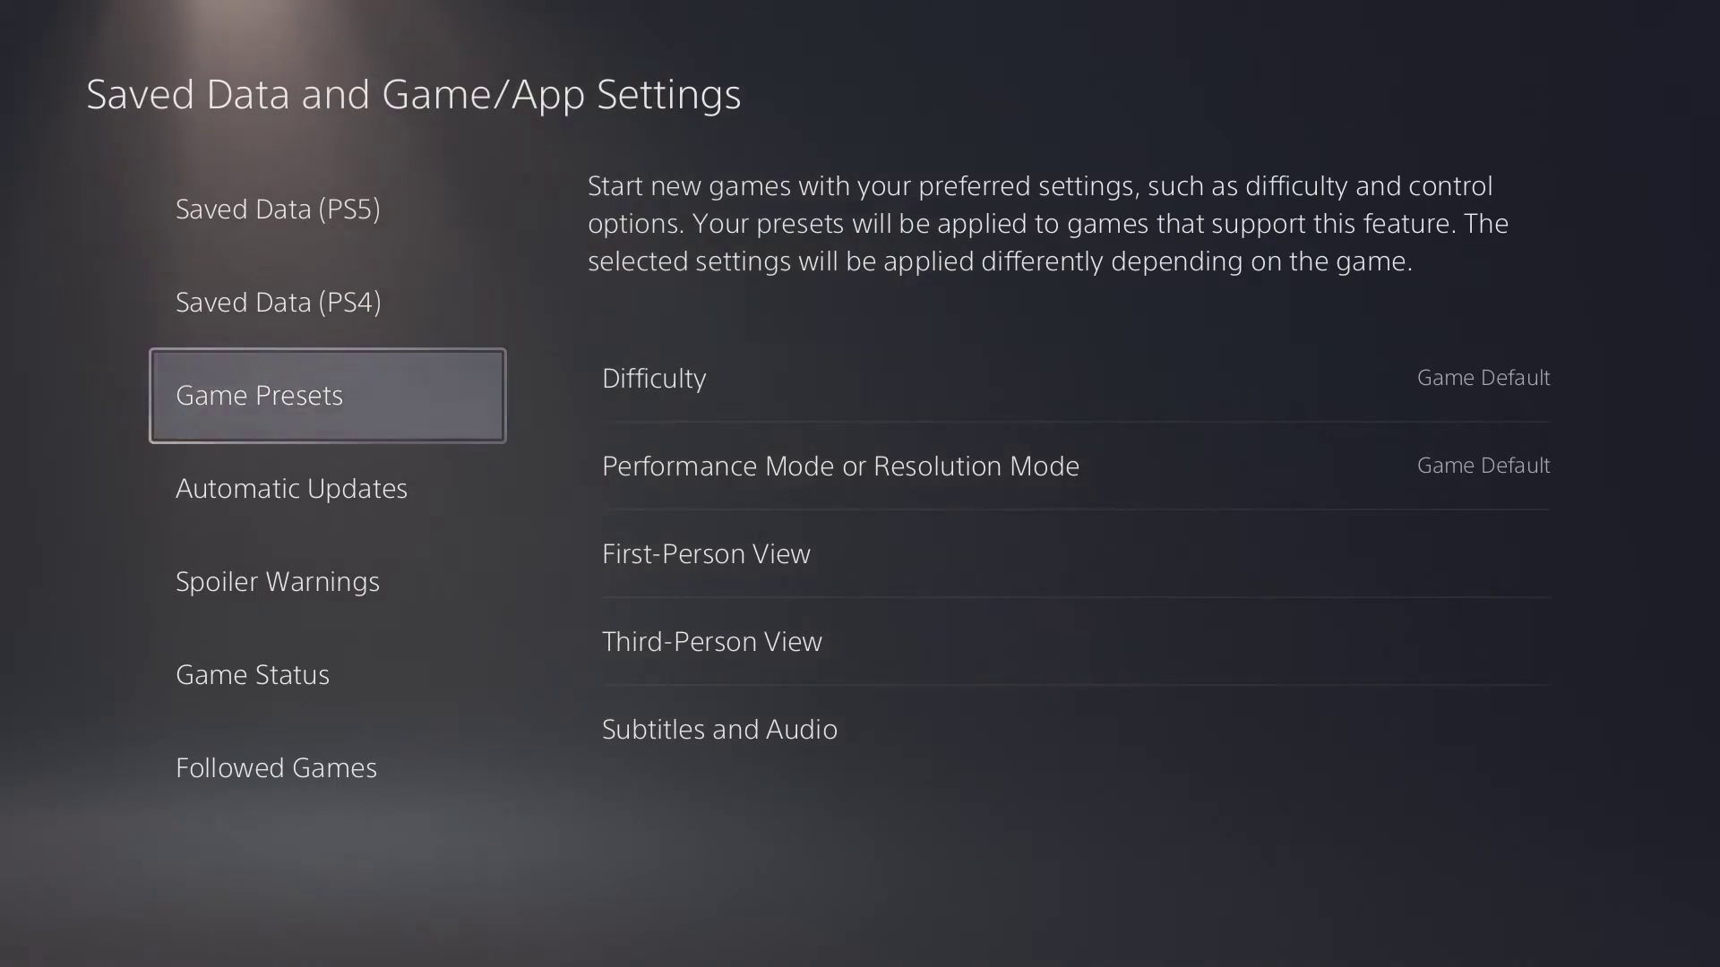
{"action": "key", "text": "Escape"}
{"action": "key", "text": "Up"}
{"action": "key", "text": "Up"}
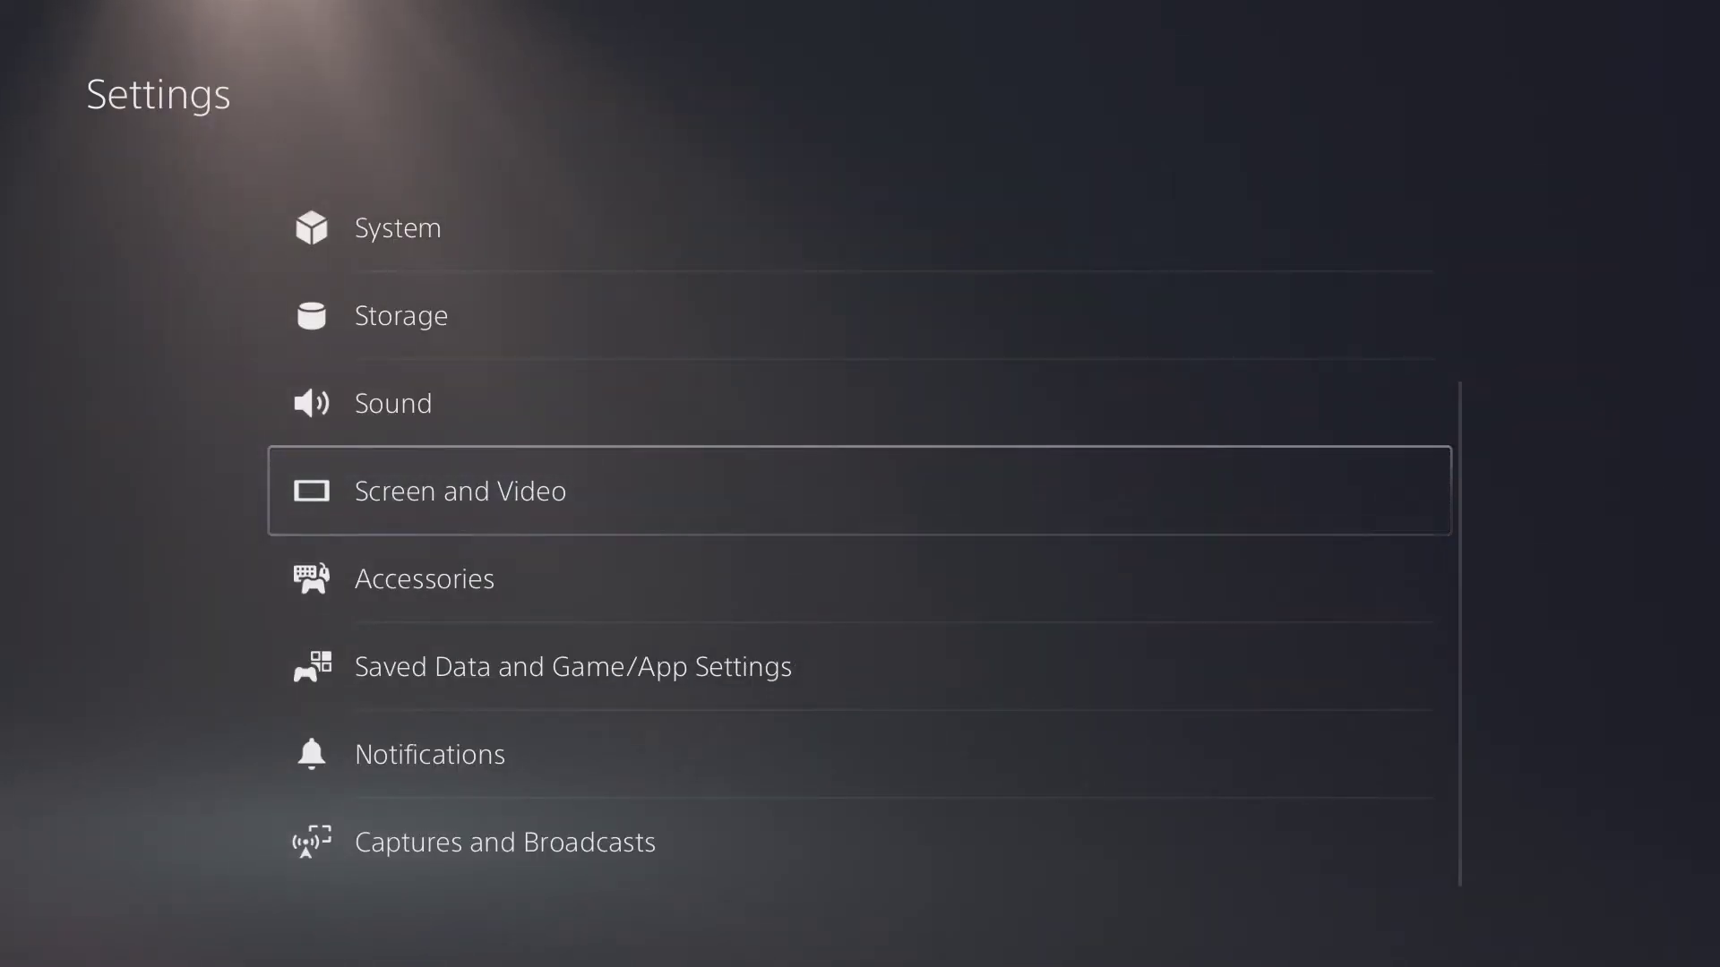
{"action": "key", "text": "Return"}
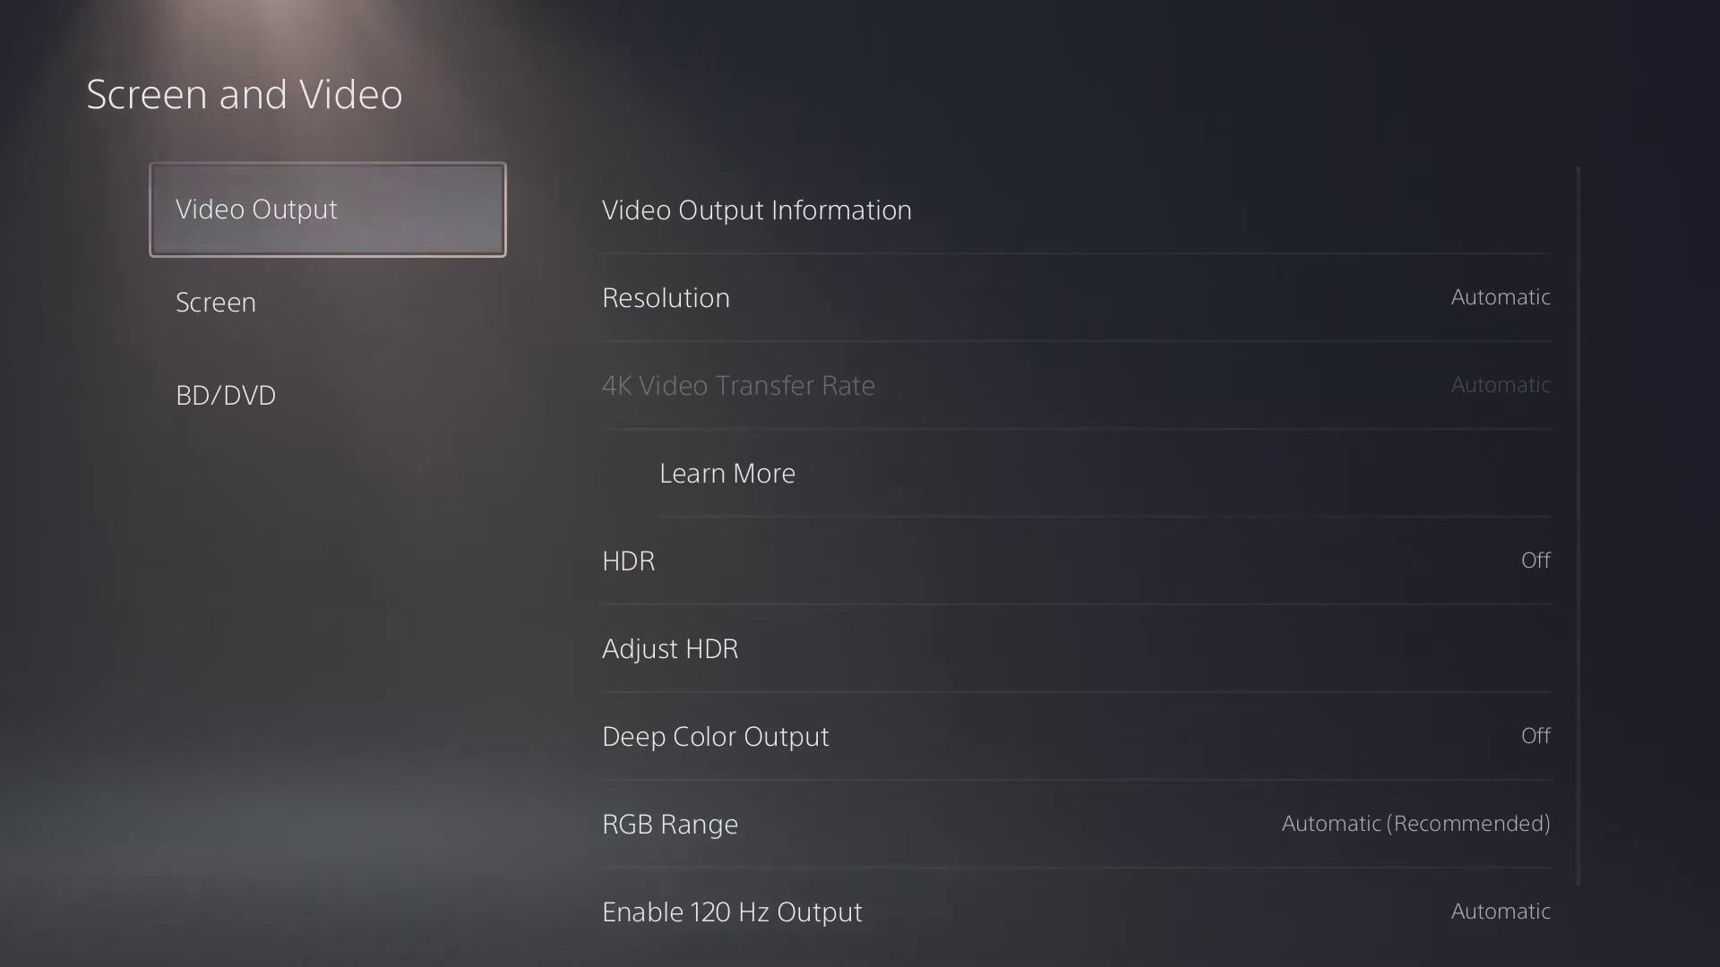
{"action": "key", "text": "Right"}
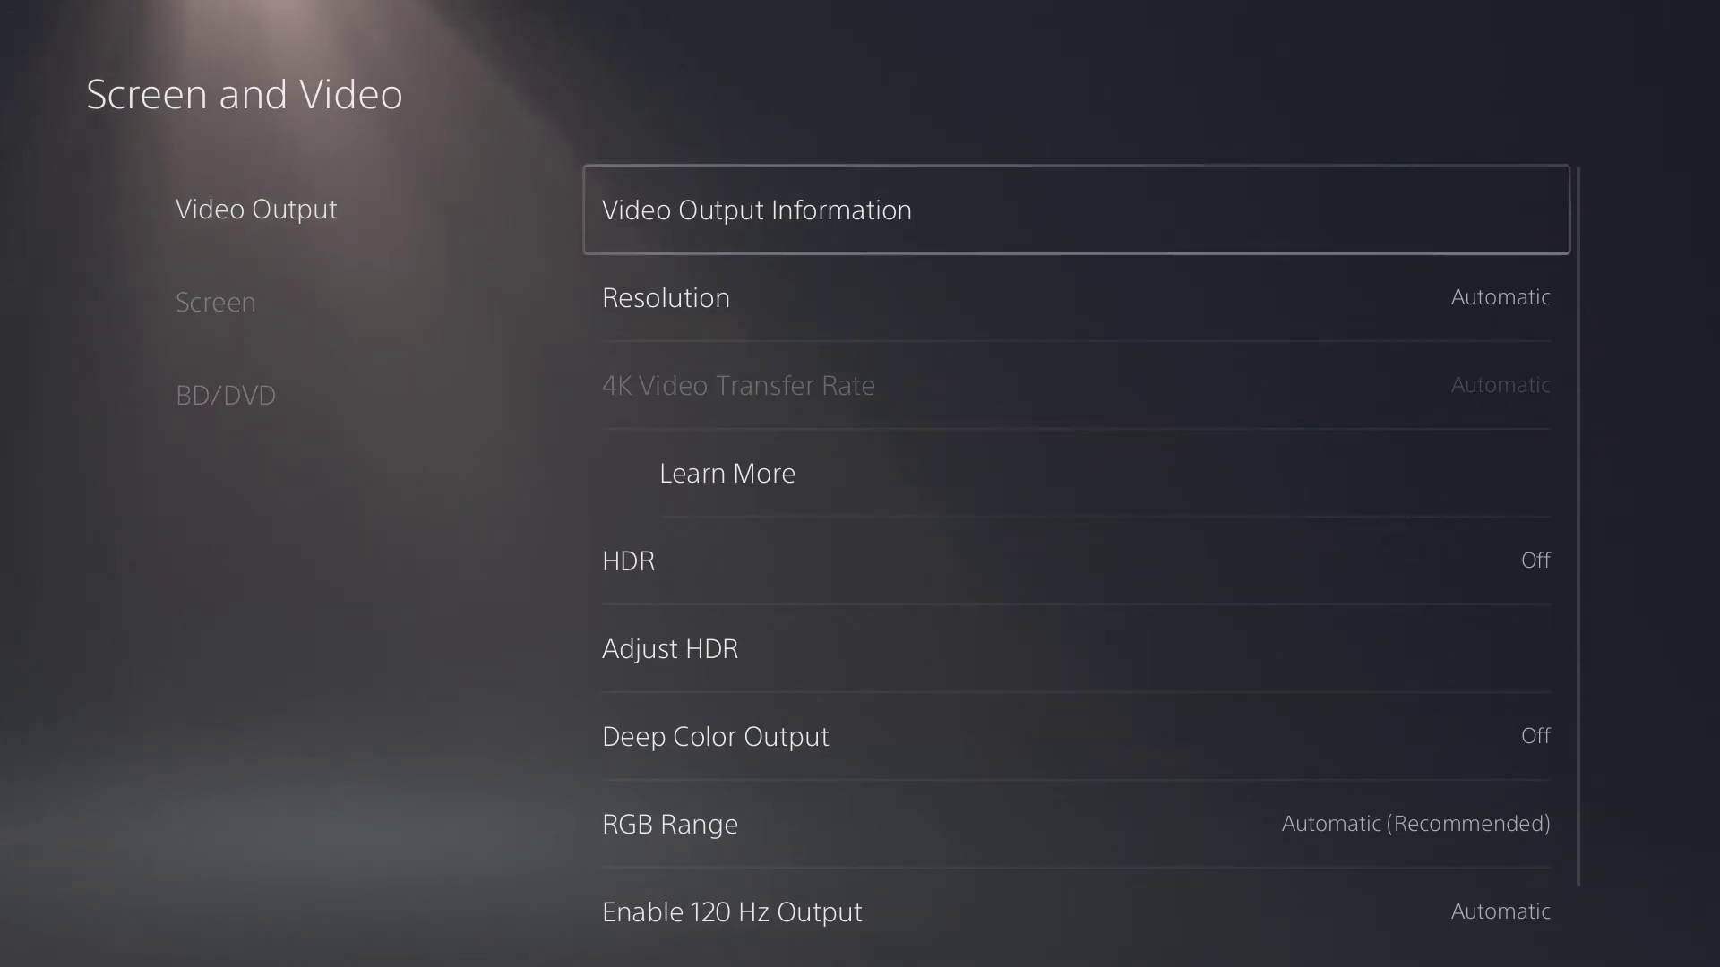
Step: Look through the Video Output settings and examine the current signal and HDMI device details in Video Output Information
{"action": "key", "text": "Down"}
{"action": "key", "text": "Down"}
{"action": "key", "text": "Down"}
{"action": "key", "text": "Down"}
{"action": "key", "text": "Down"}
{"action": "key", "text": "Down"}
{"action": "key", "text": "Down"}
{"action": "key", "text": "Up"}
{"action": "key", "text": "Up"}
{"action": "key", "text": "Up"}
{"action": "key", "text": "Up"}
{"action": "key", "text": "Up"}
{"action": "key", "text": "Up"}
{"action": "key", "text": "Up"}
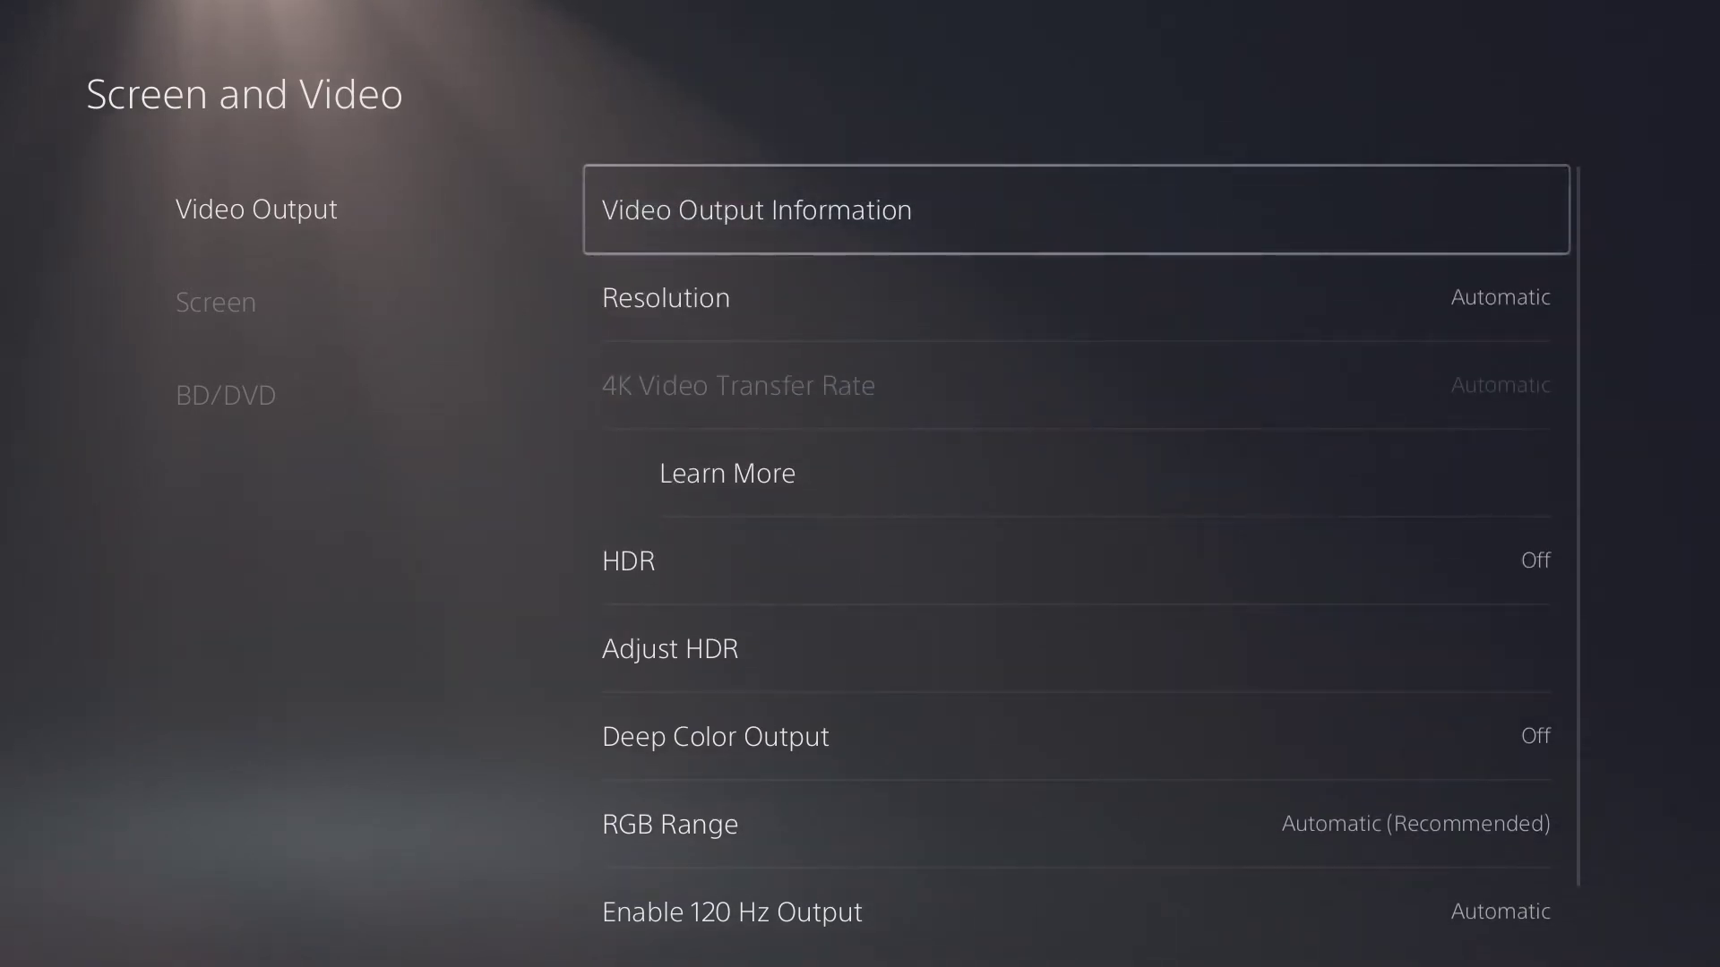
{"action": "key", "text": "Return"}
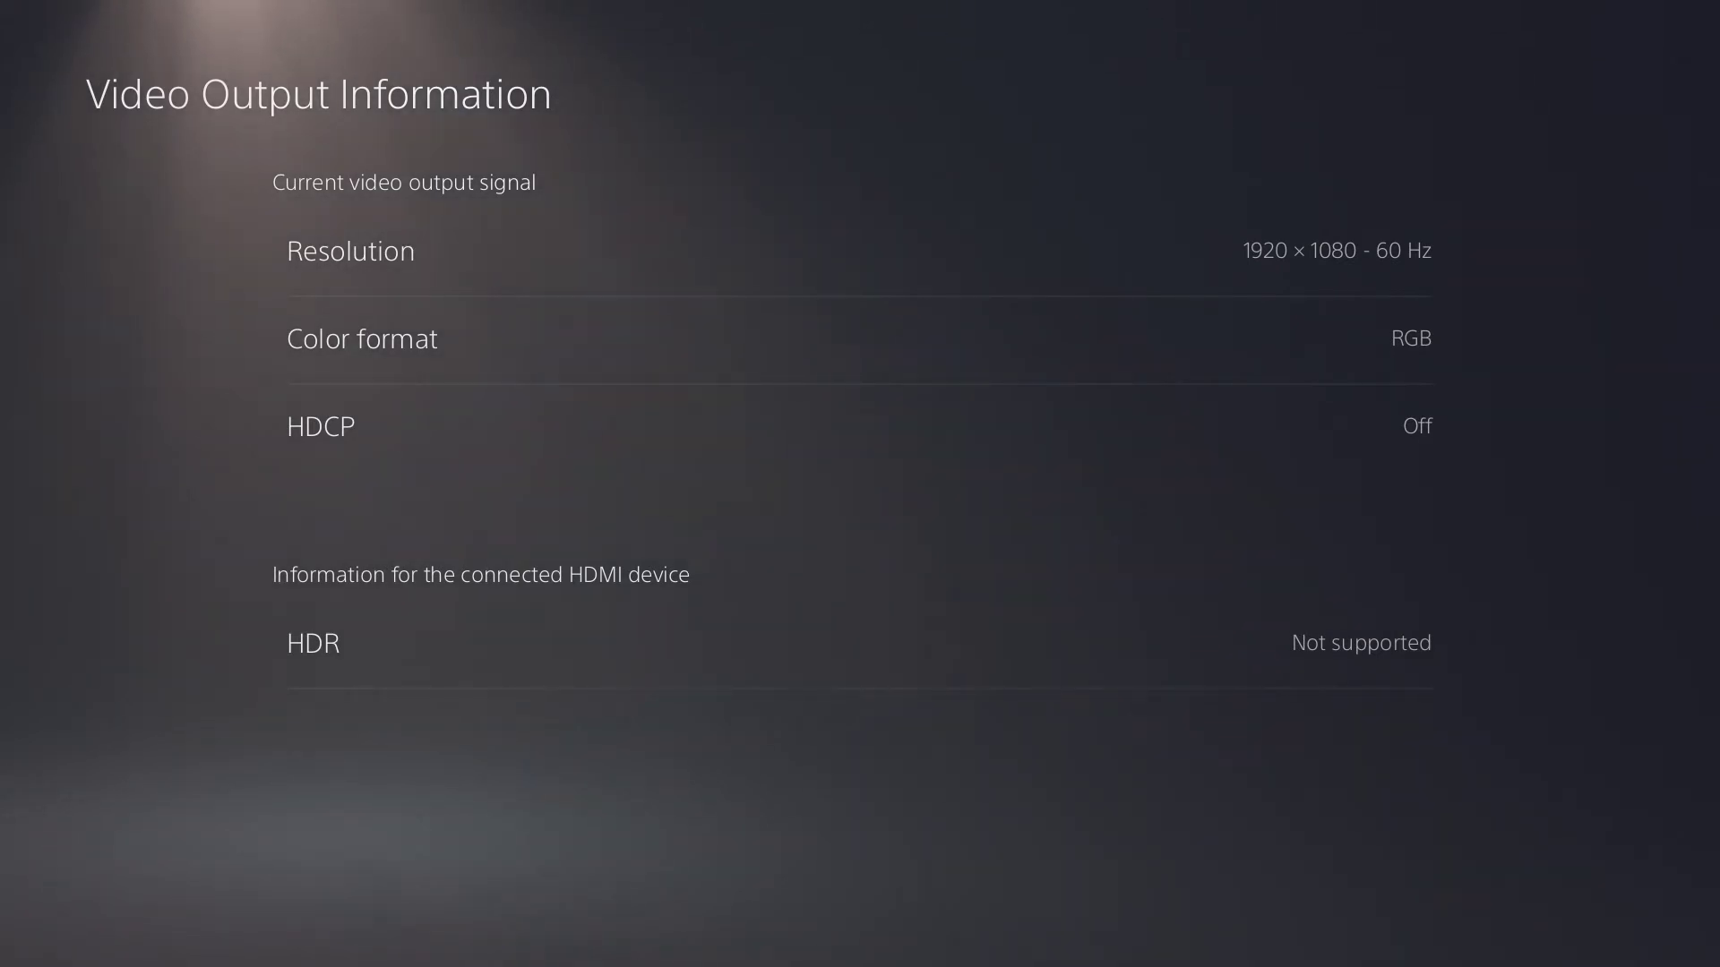
{"action": "key", "text": "Escape"}
Step: Go through the available output resolutions and select Automatic as the Resolution
{"action": "key", "text": "Down"}
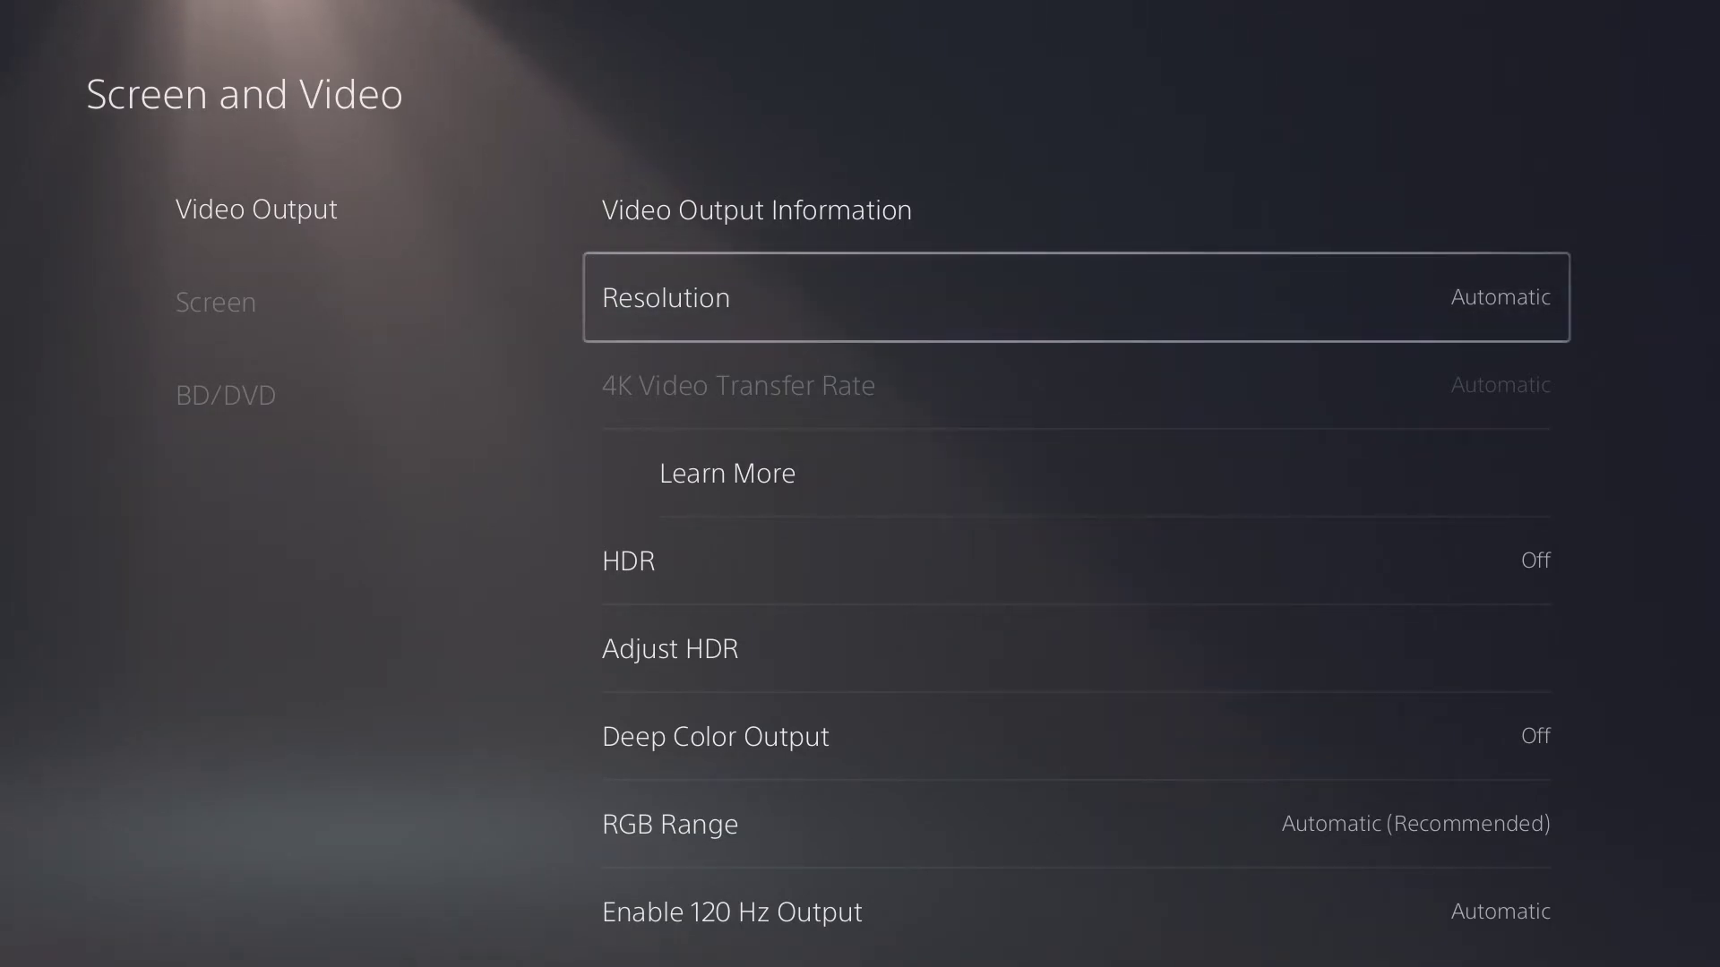
{"action": "key", "text": "Return"}
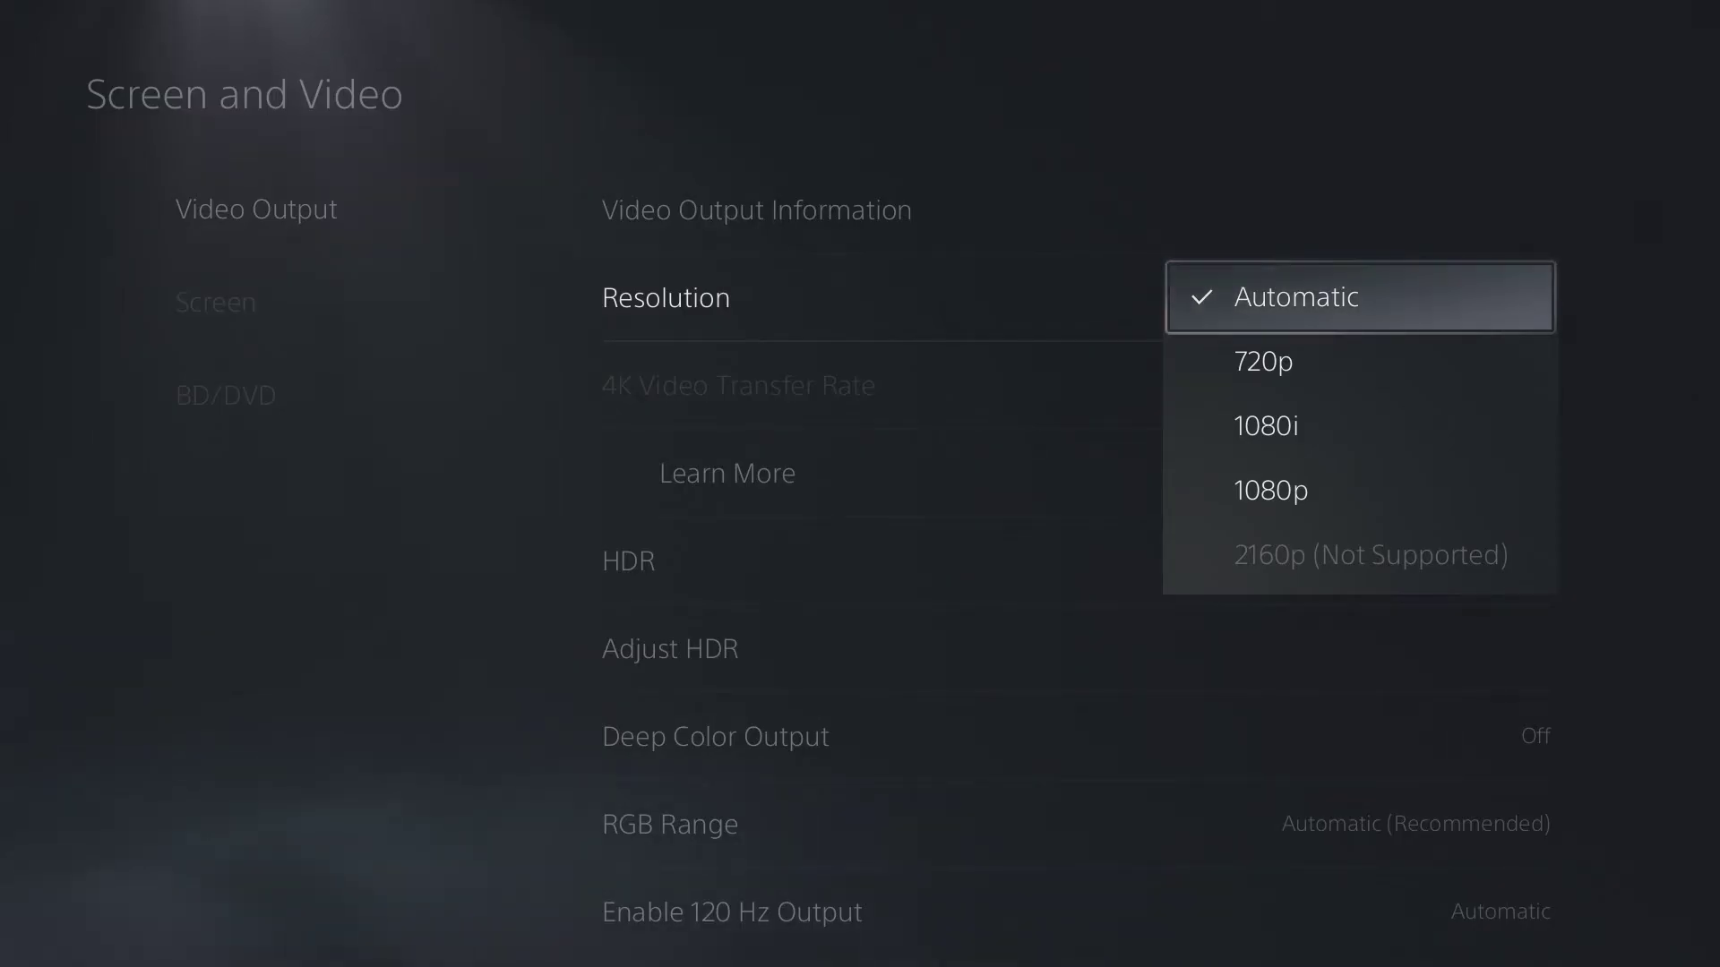
{"action": "key", "text": "Down"}
{"action": "key", "text": "Down"}
{"action": "key", "text": "Down"}
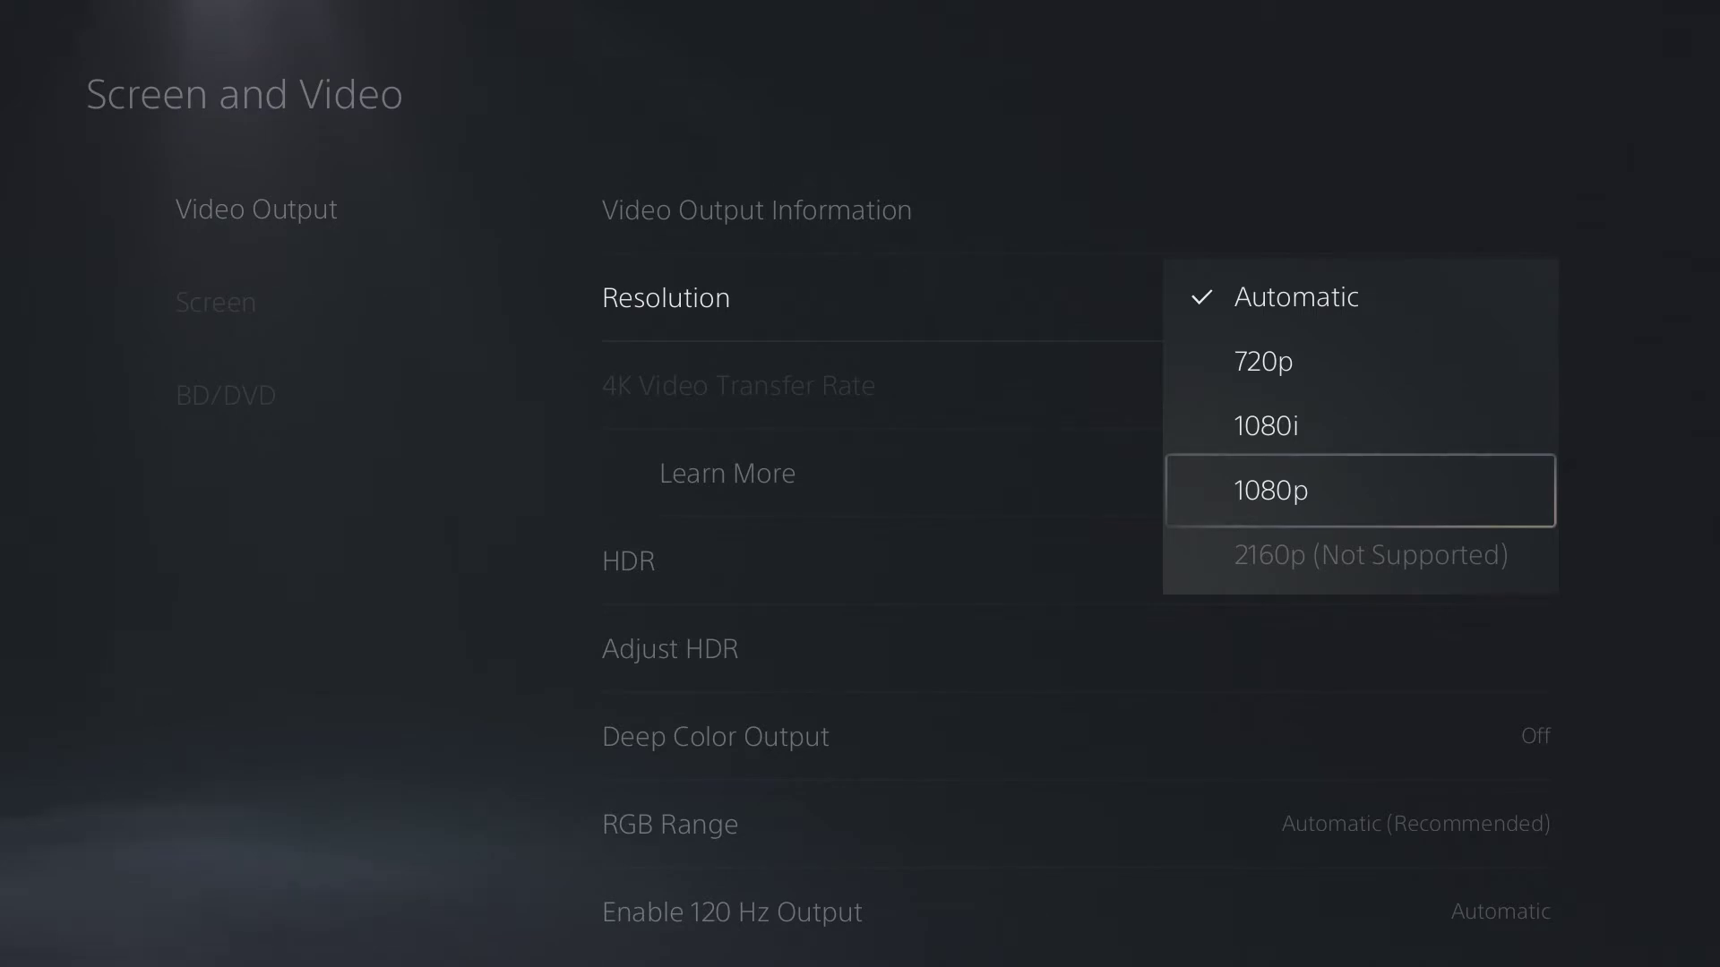
{"action": "key", "text": "Down"}
{"action": "key", "text": "Up"}
{"action": "key", "text": "Up"}
{"action": "key", "text": "Up"}
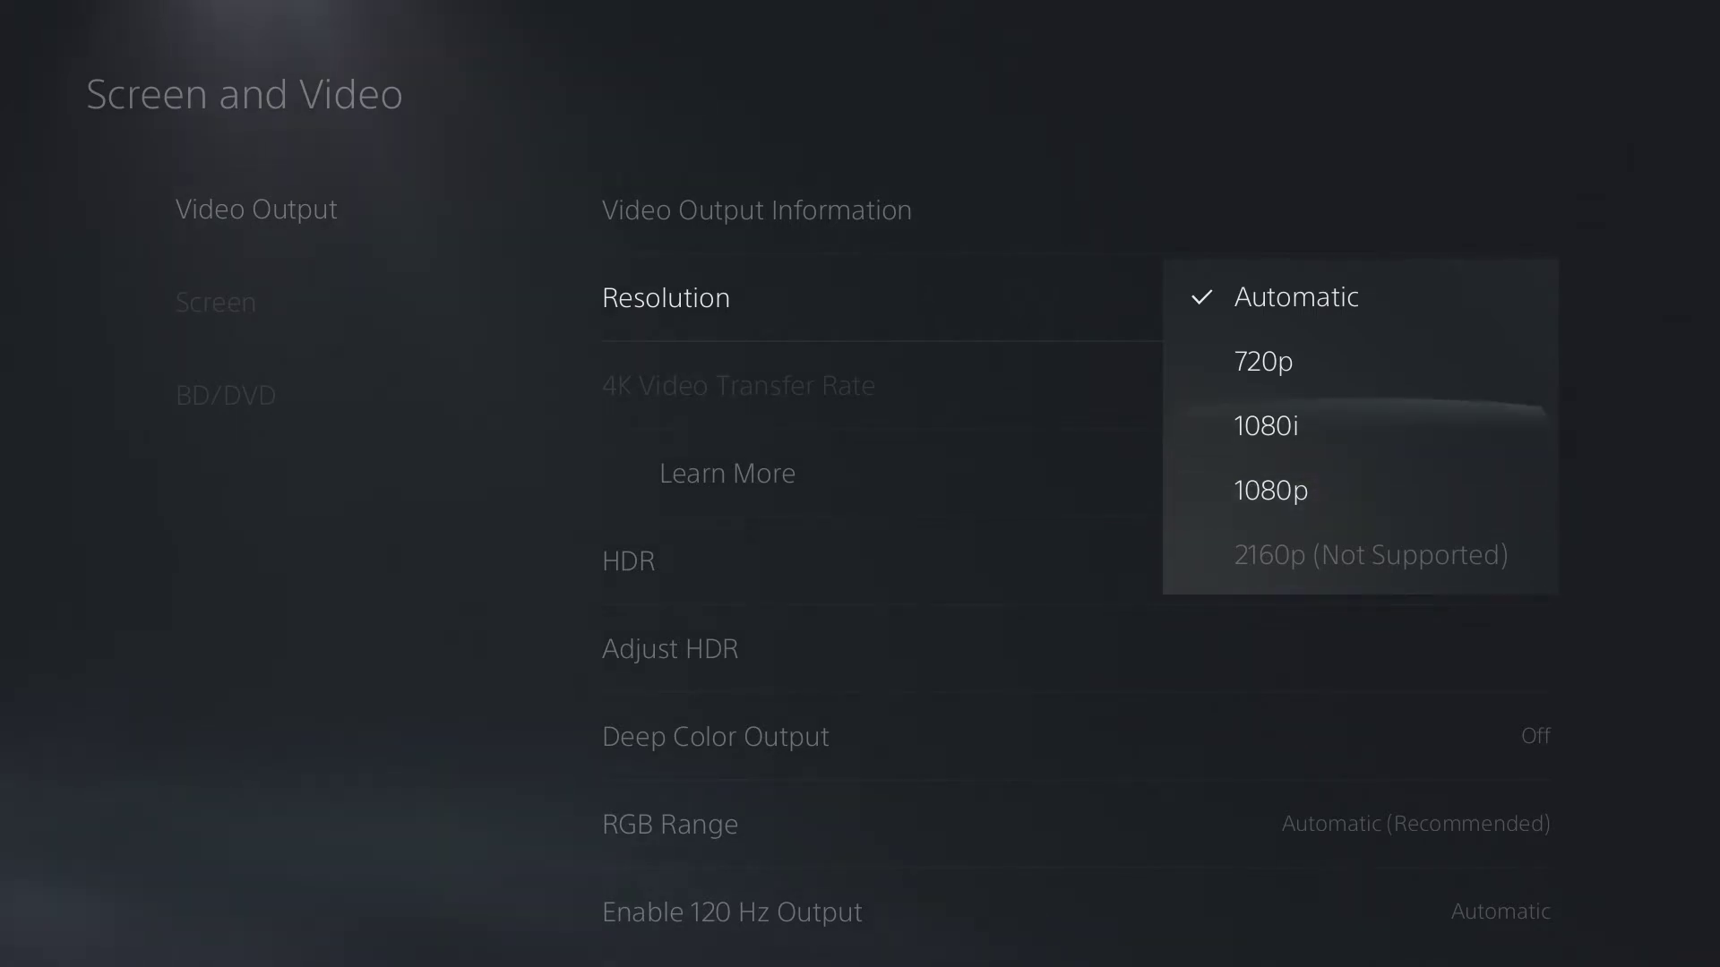
{"action": "key", "text": "Down"}
{"action": "key", "text": "Up"}
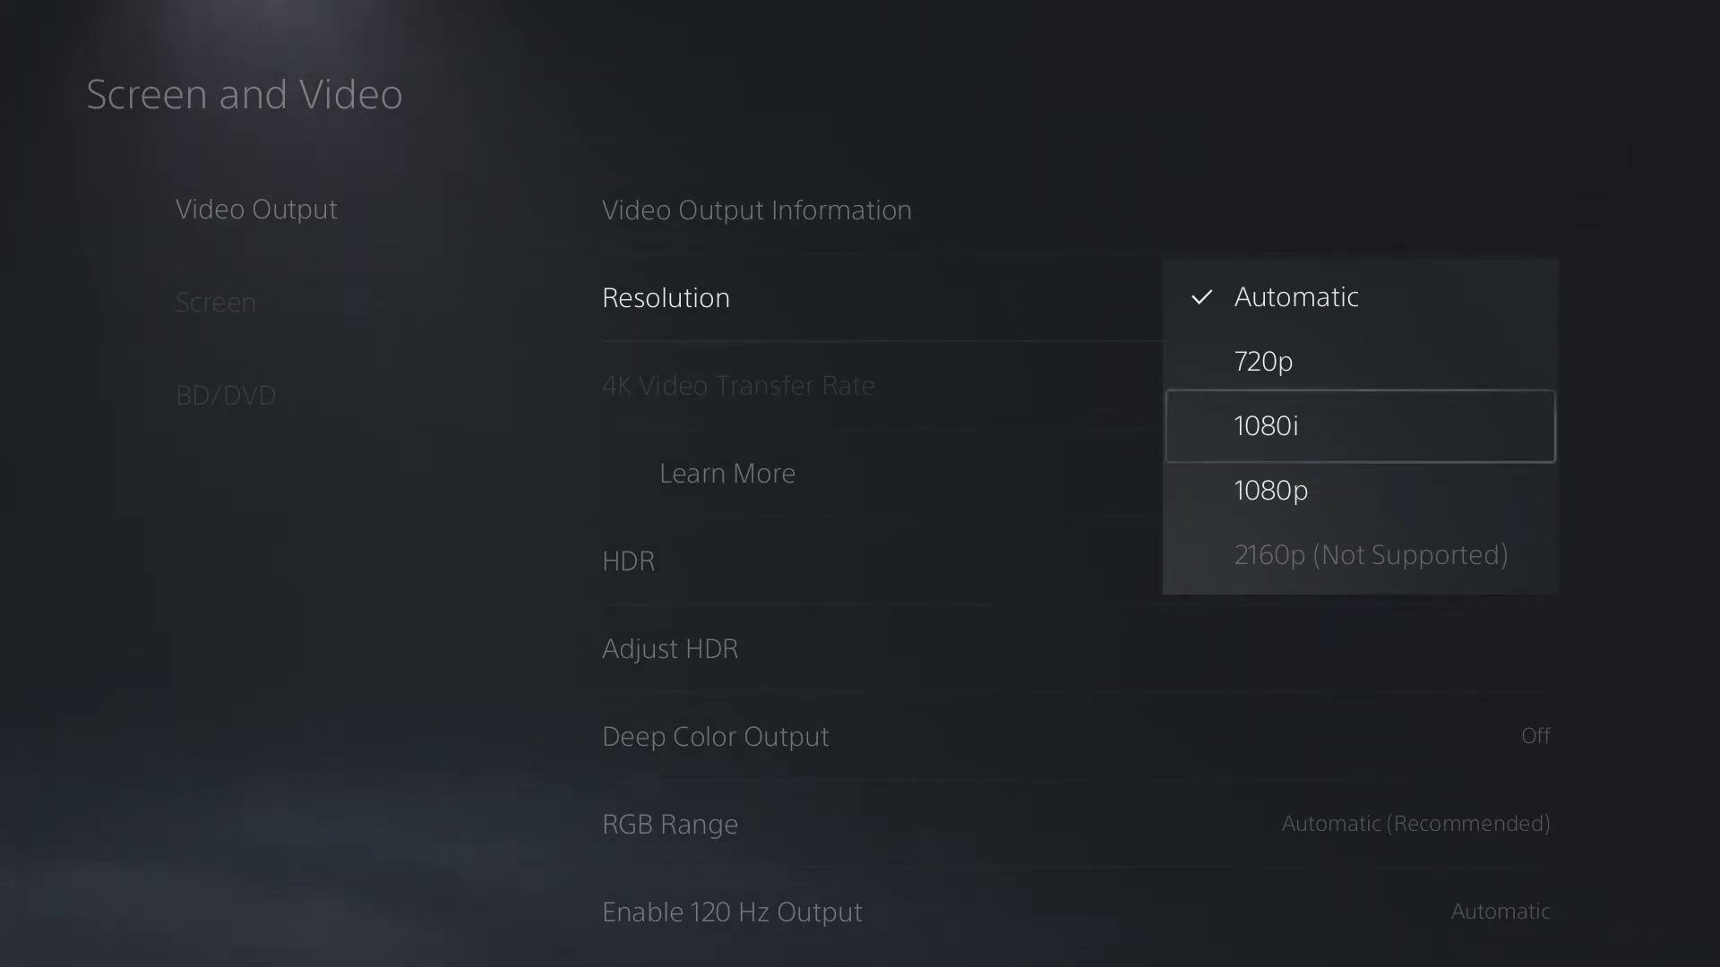
{"action": "key", "text": "Down"}
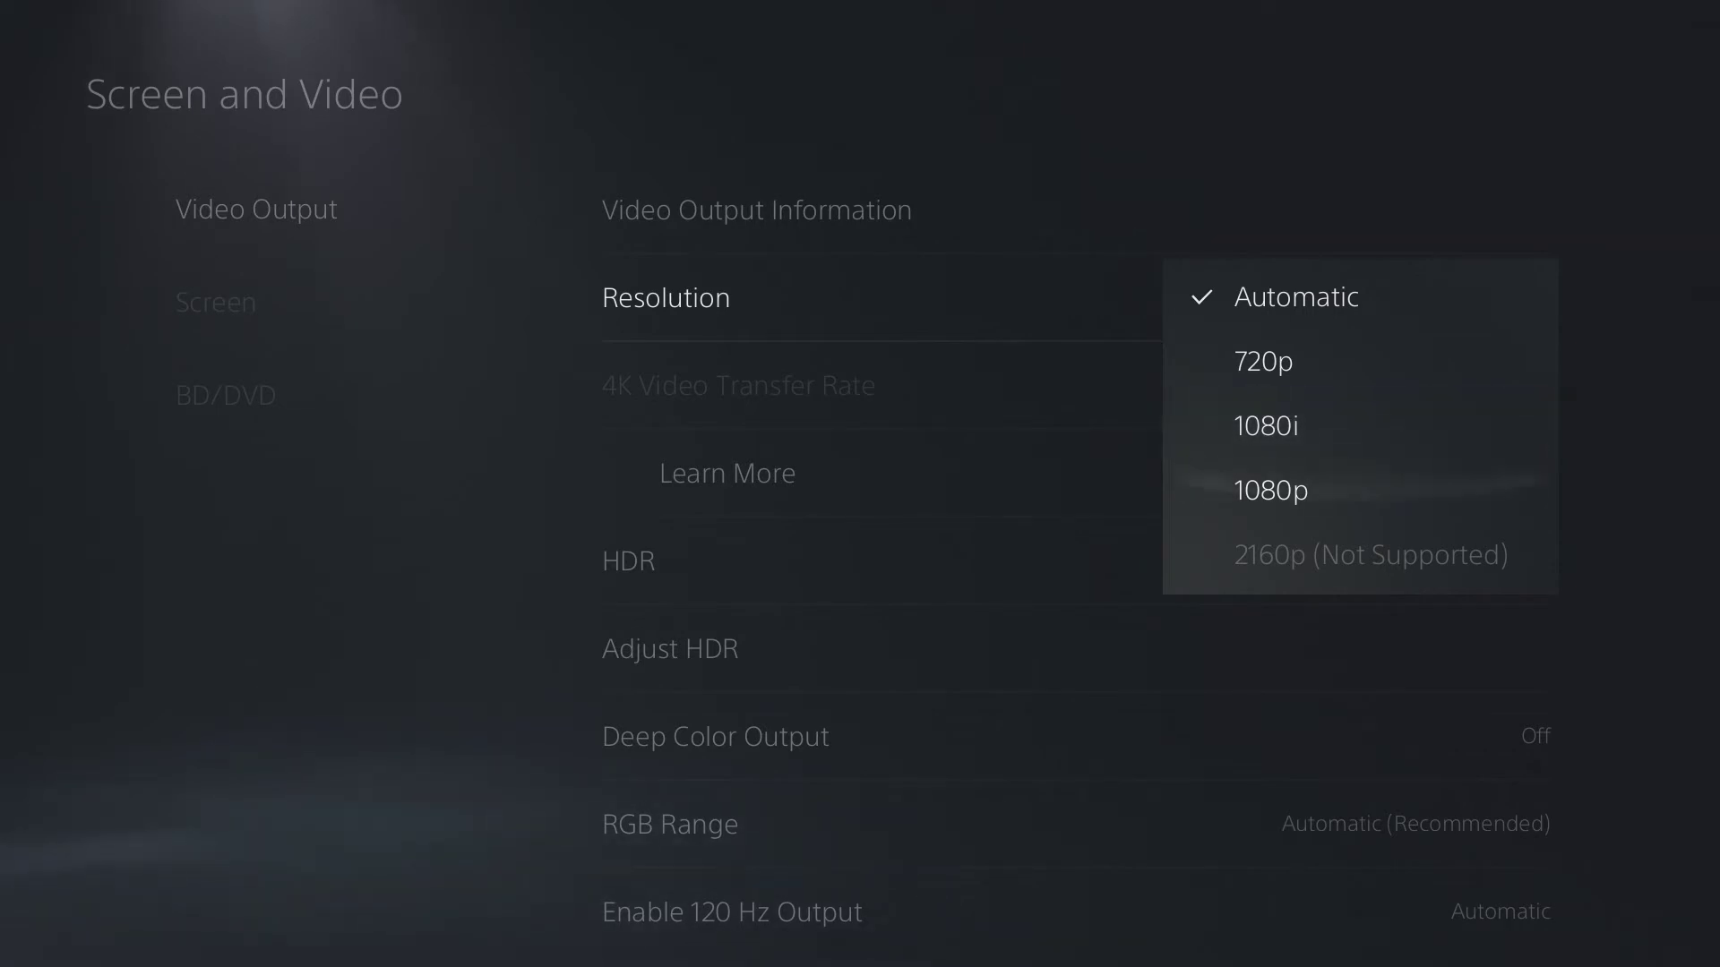
{"action": "key", "text": "Up"}
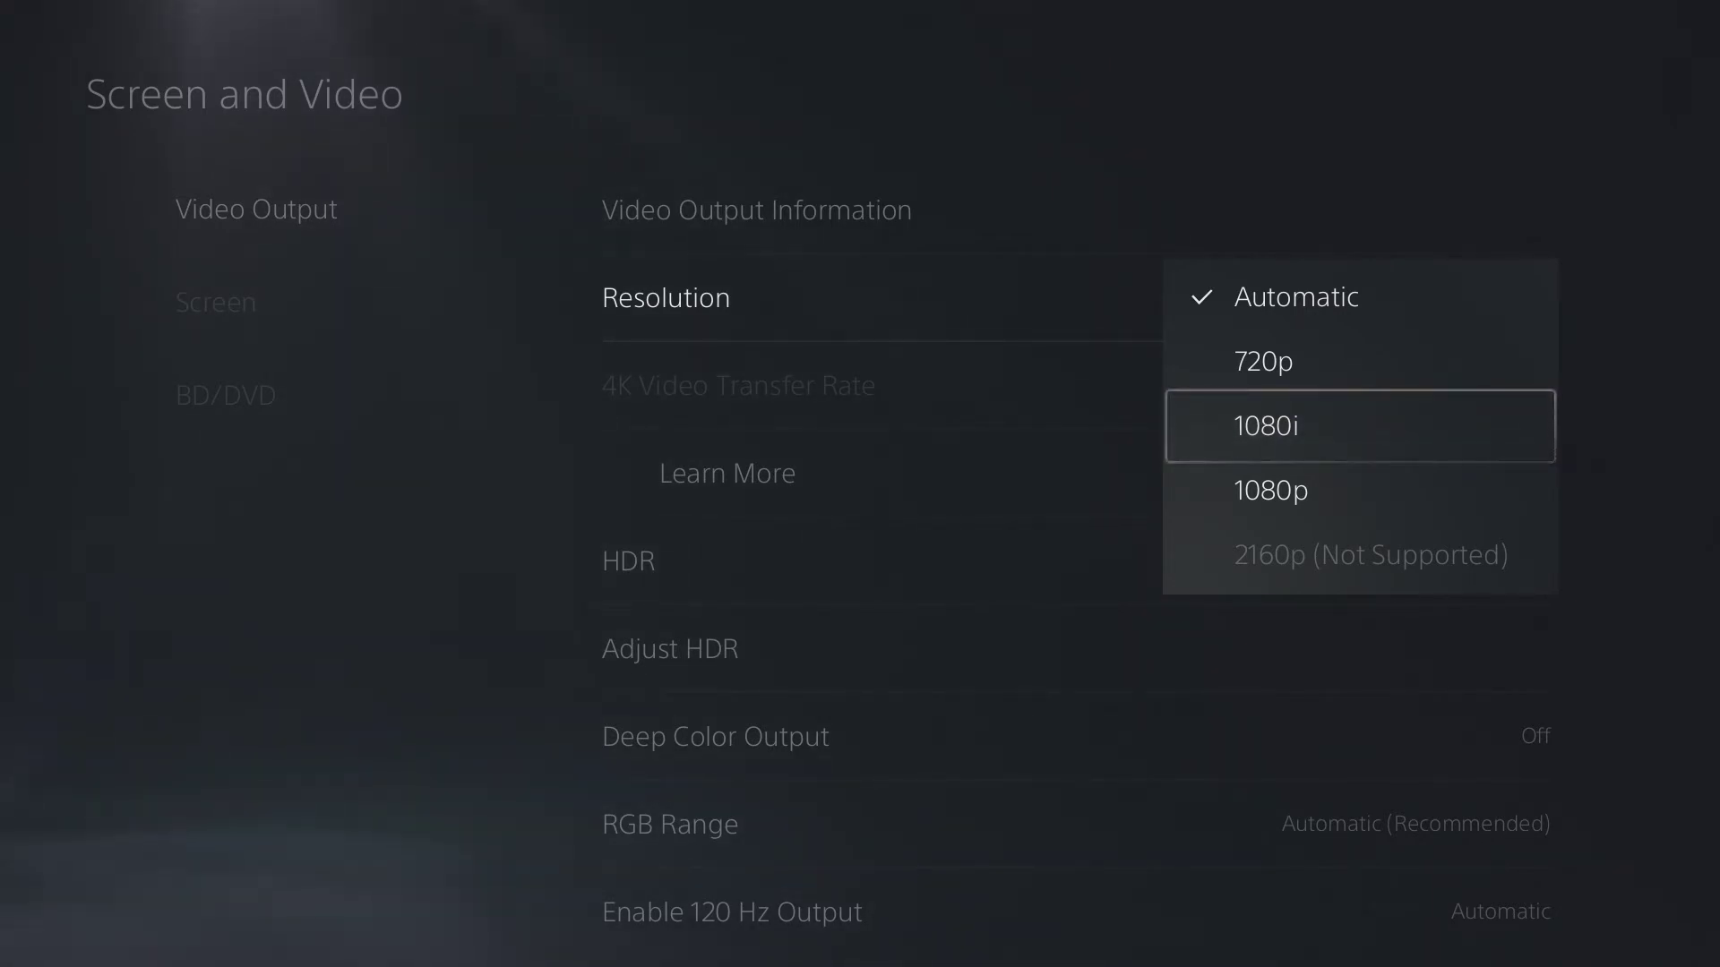
{"action": "key", "text": "Down"}
{"action": "key", "text": "Up"}
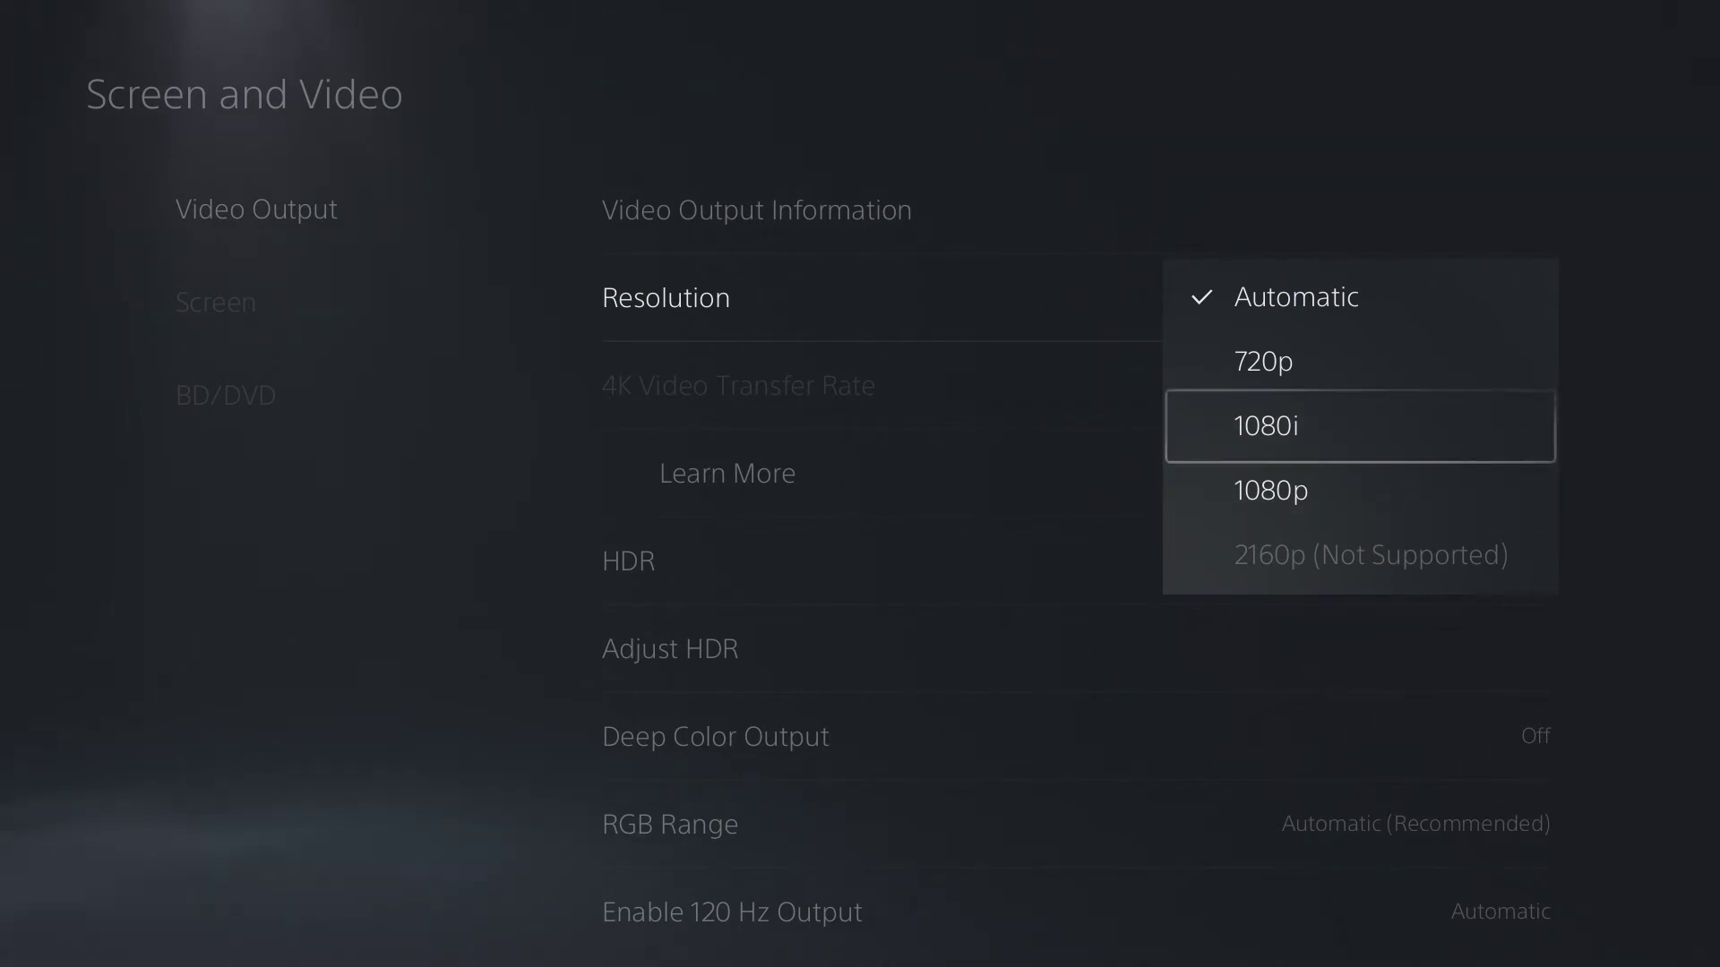
{"action": "key", "text": "Down"}
{"action": "key", "text": "Up"}
{"action": "key", "text": "Up"}
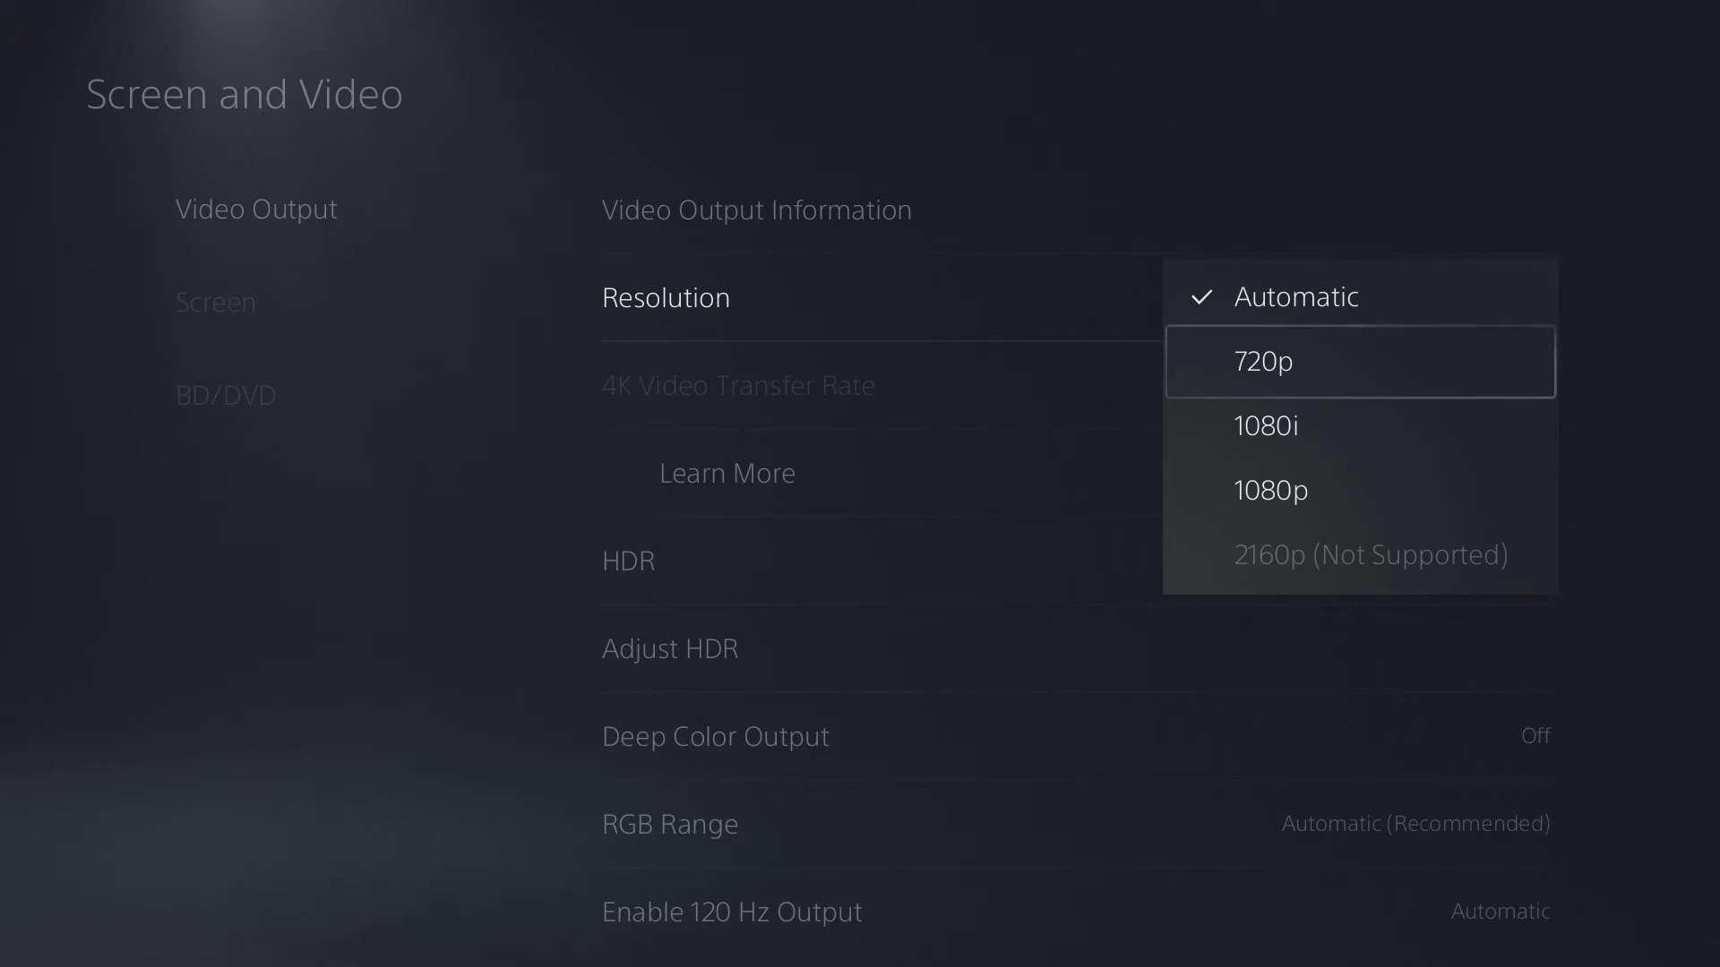
{"action": "key", "text": "Up"}
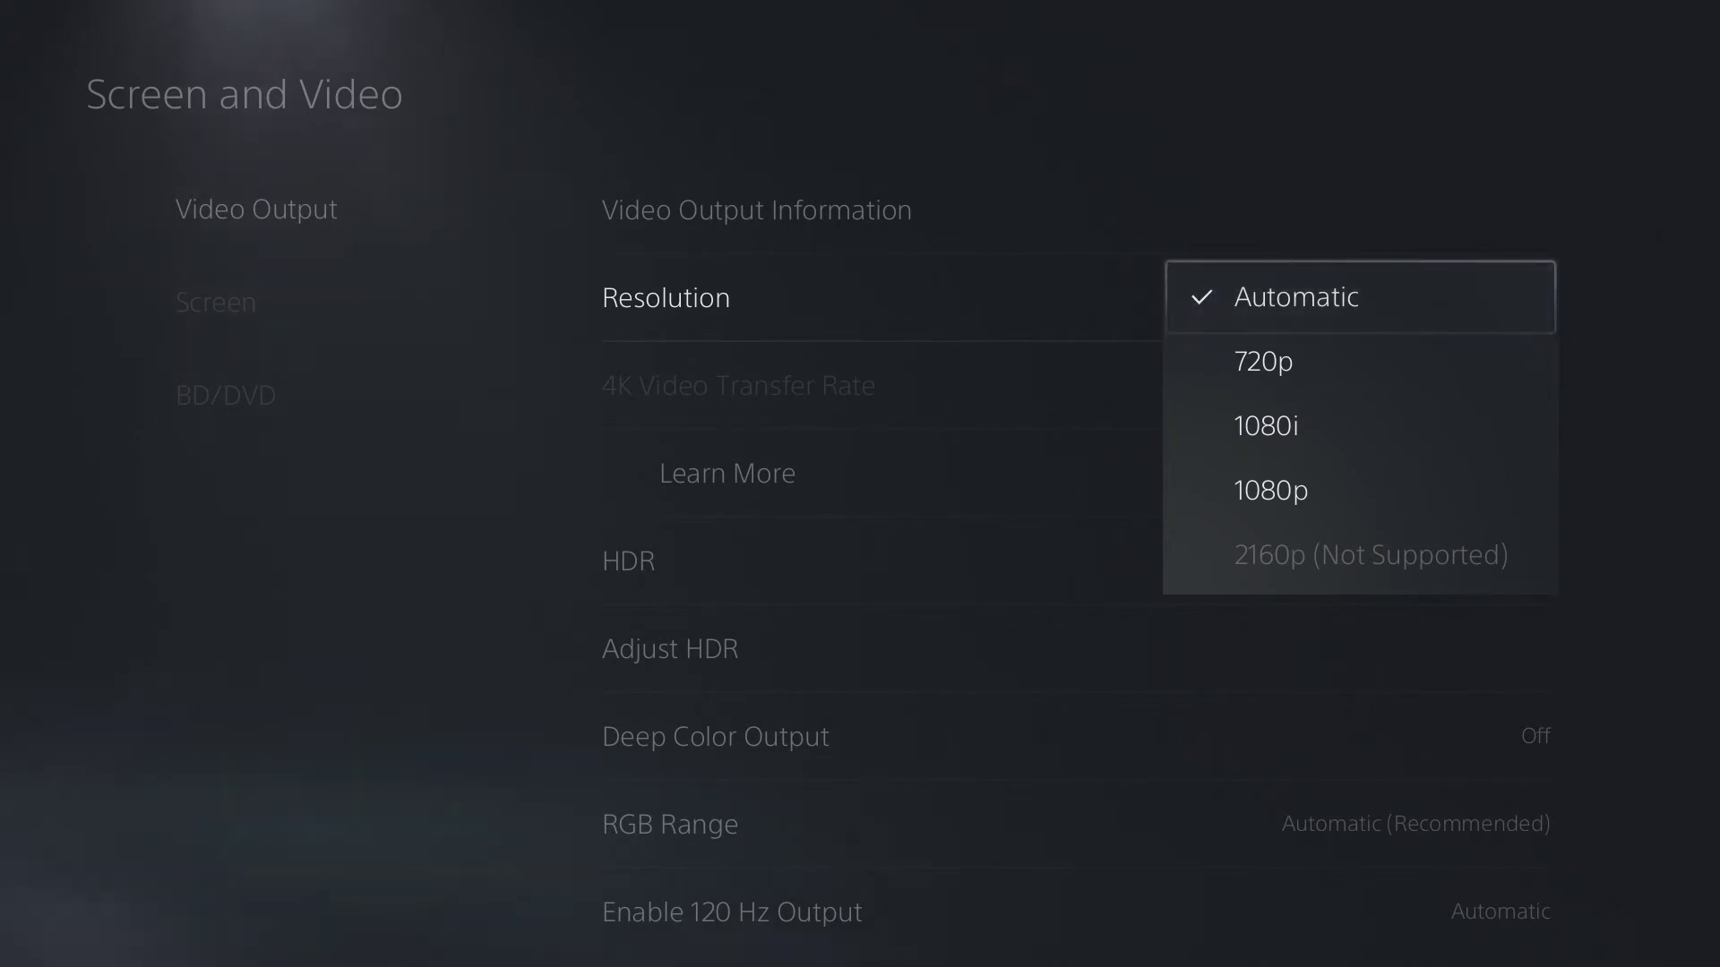
{"action": "key", "text": "Return"}
Step: Try to open the HDR setting and the Adjust HDR option in Video Output
{"action": "key", "text": "Down"}
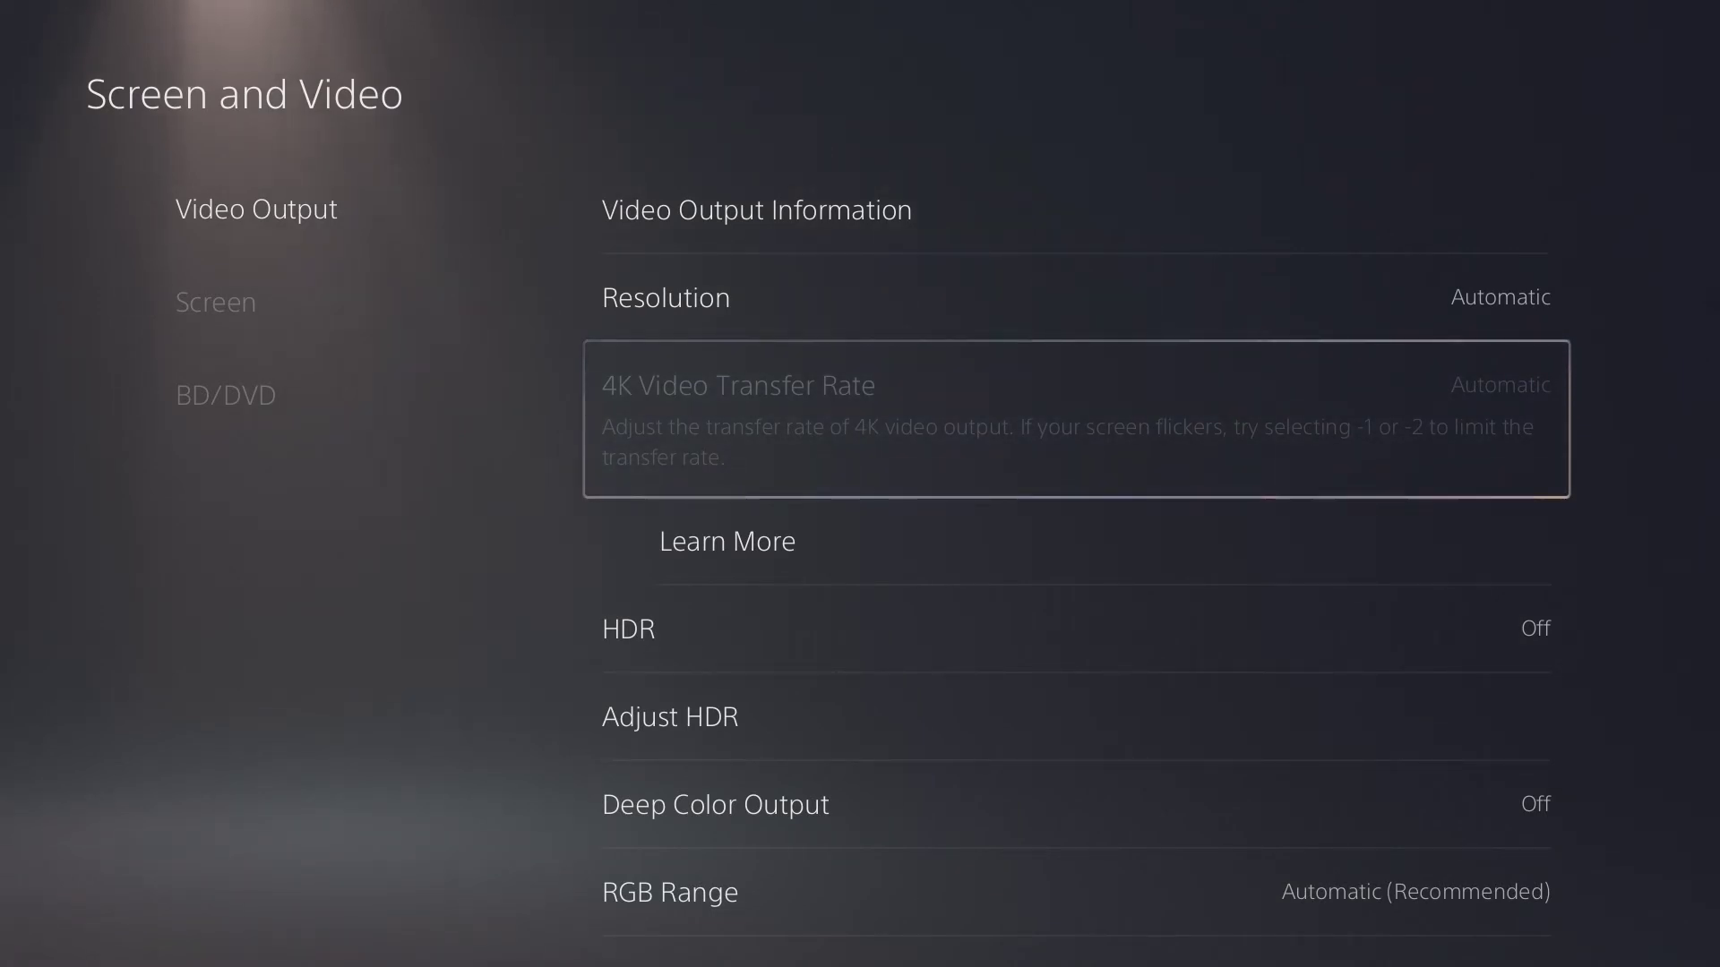
{"action": "key", "text": "Down"}
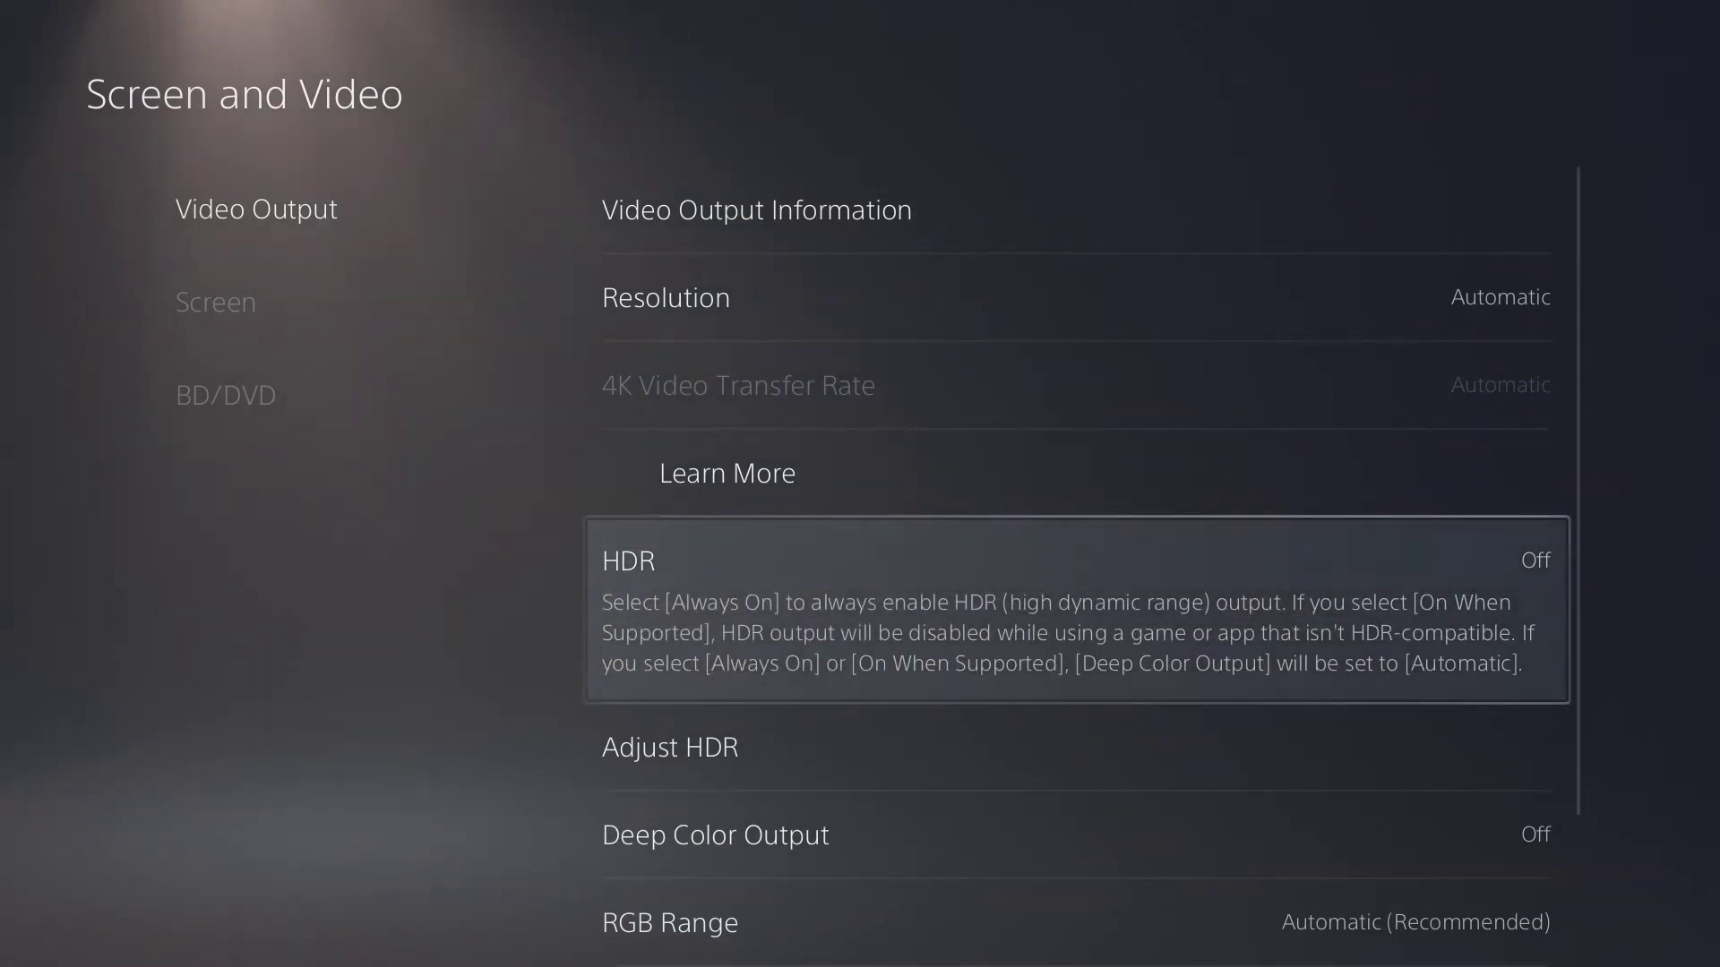
{"action": "key", "text": "Return"}
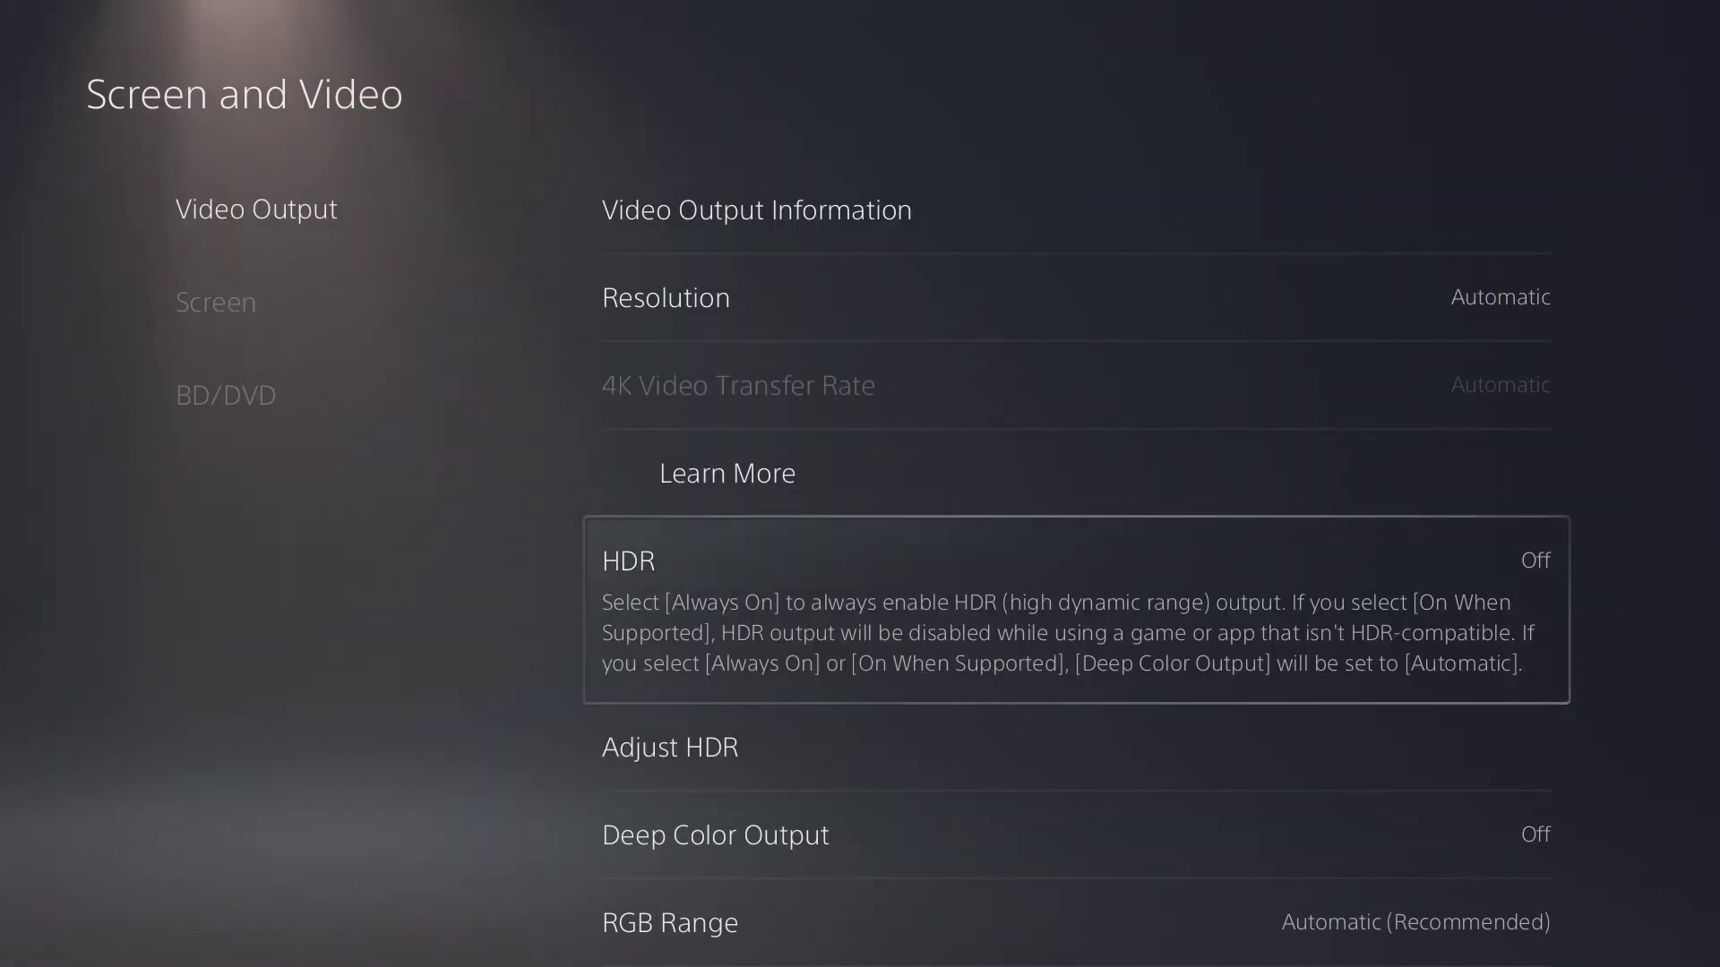
{"action": "key", "text": "Down"}
{"action": "key", "text": "Return"}
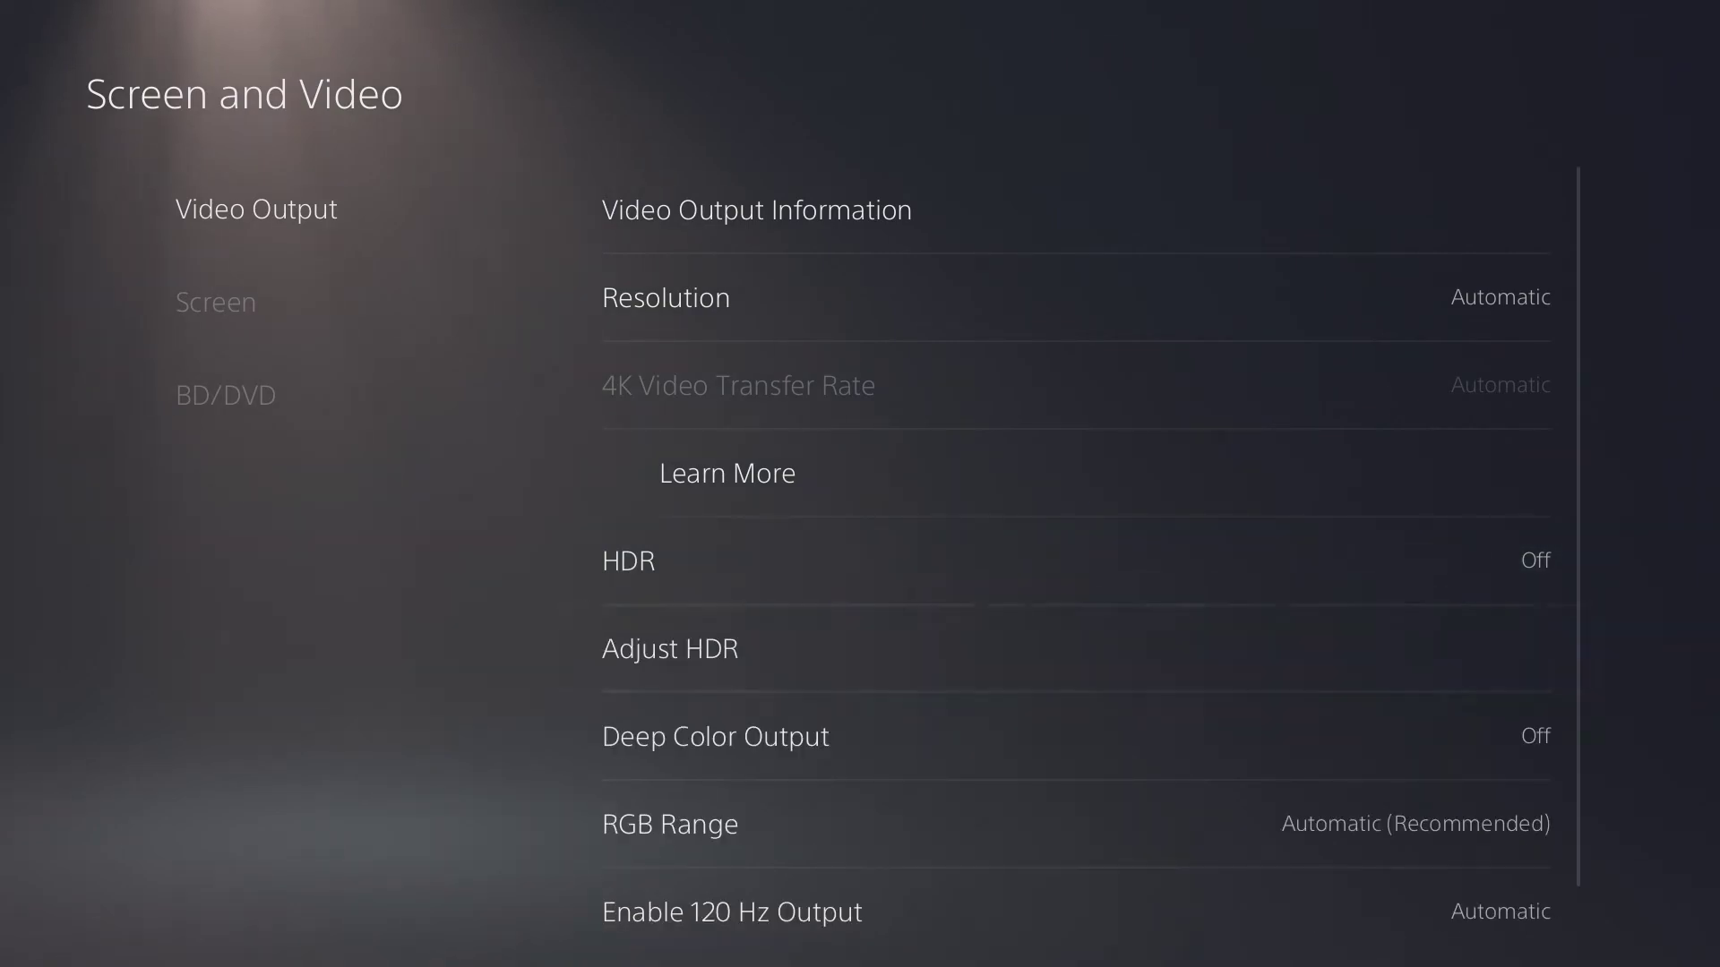
{"action": "key", "text": "Return"}
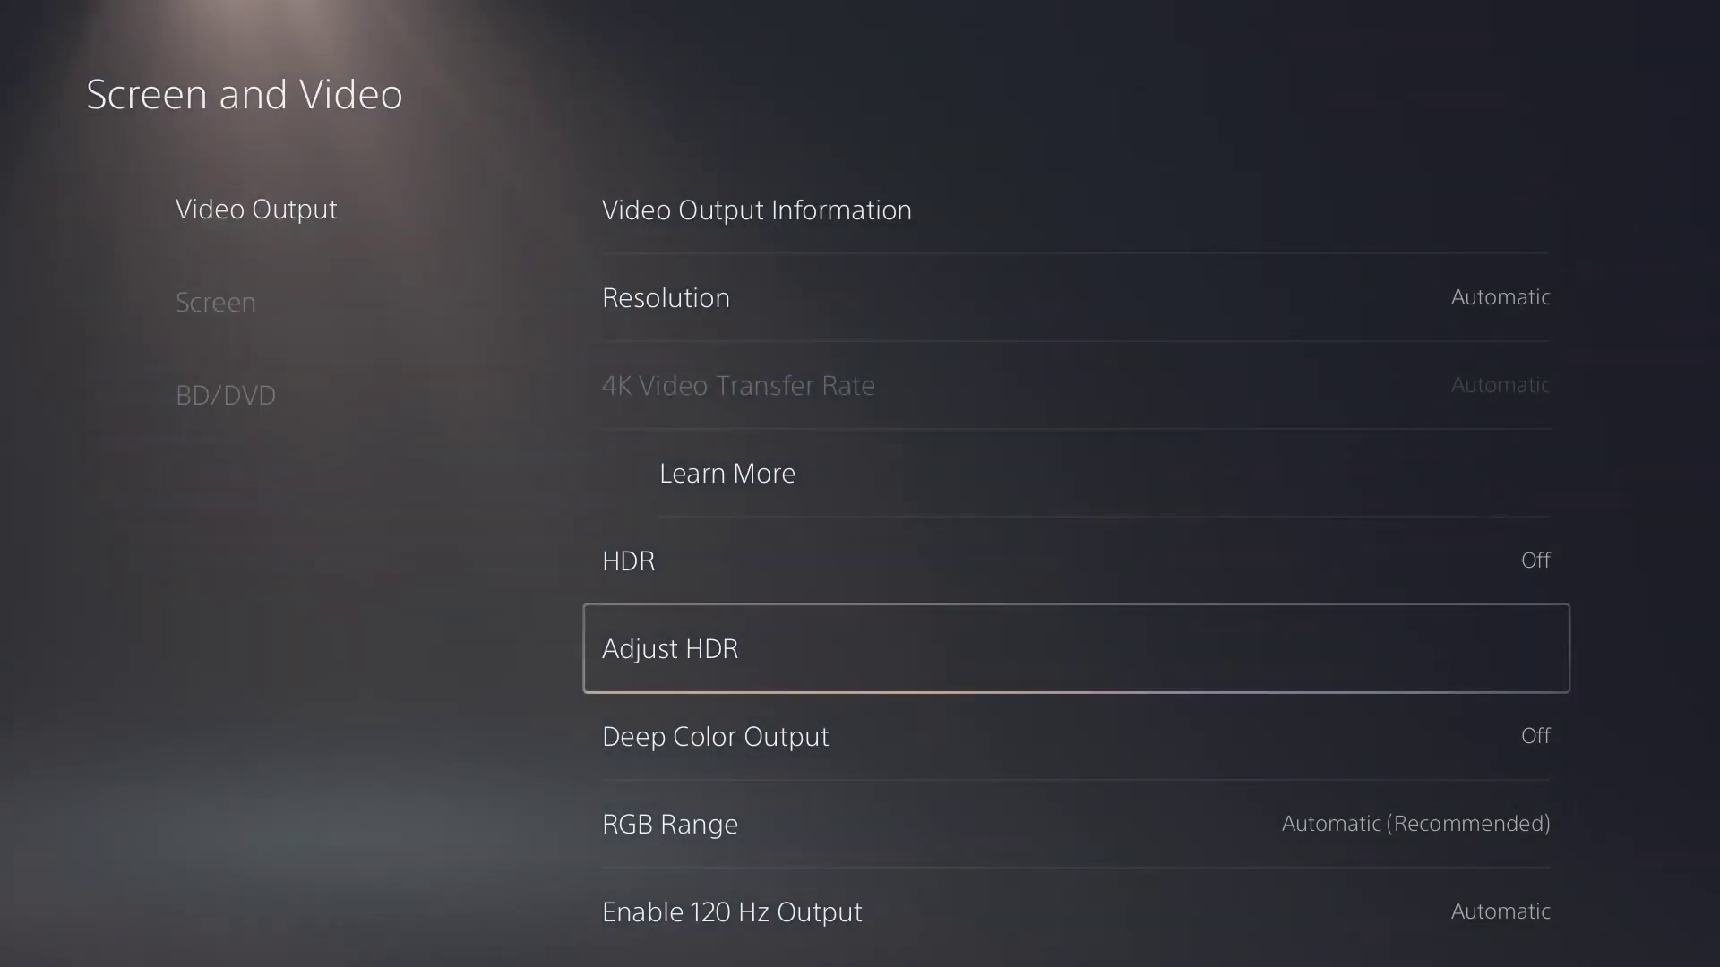
Step: Set the RGB Range of the video output to Full
{"action": "key", "text": "Down"}
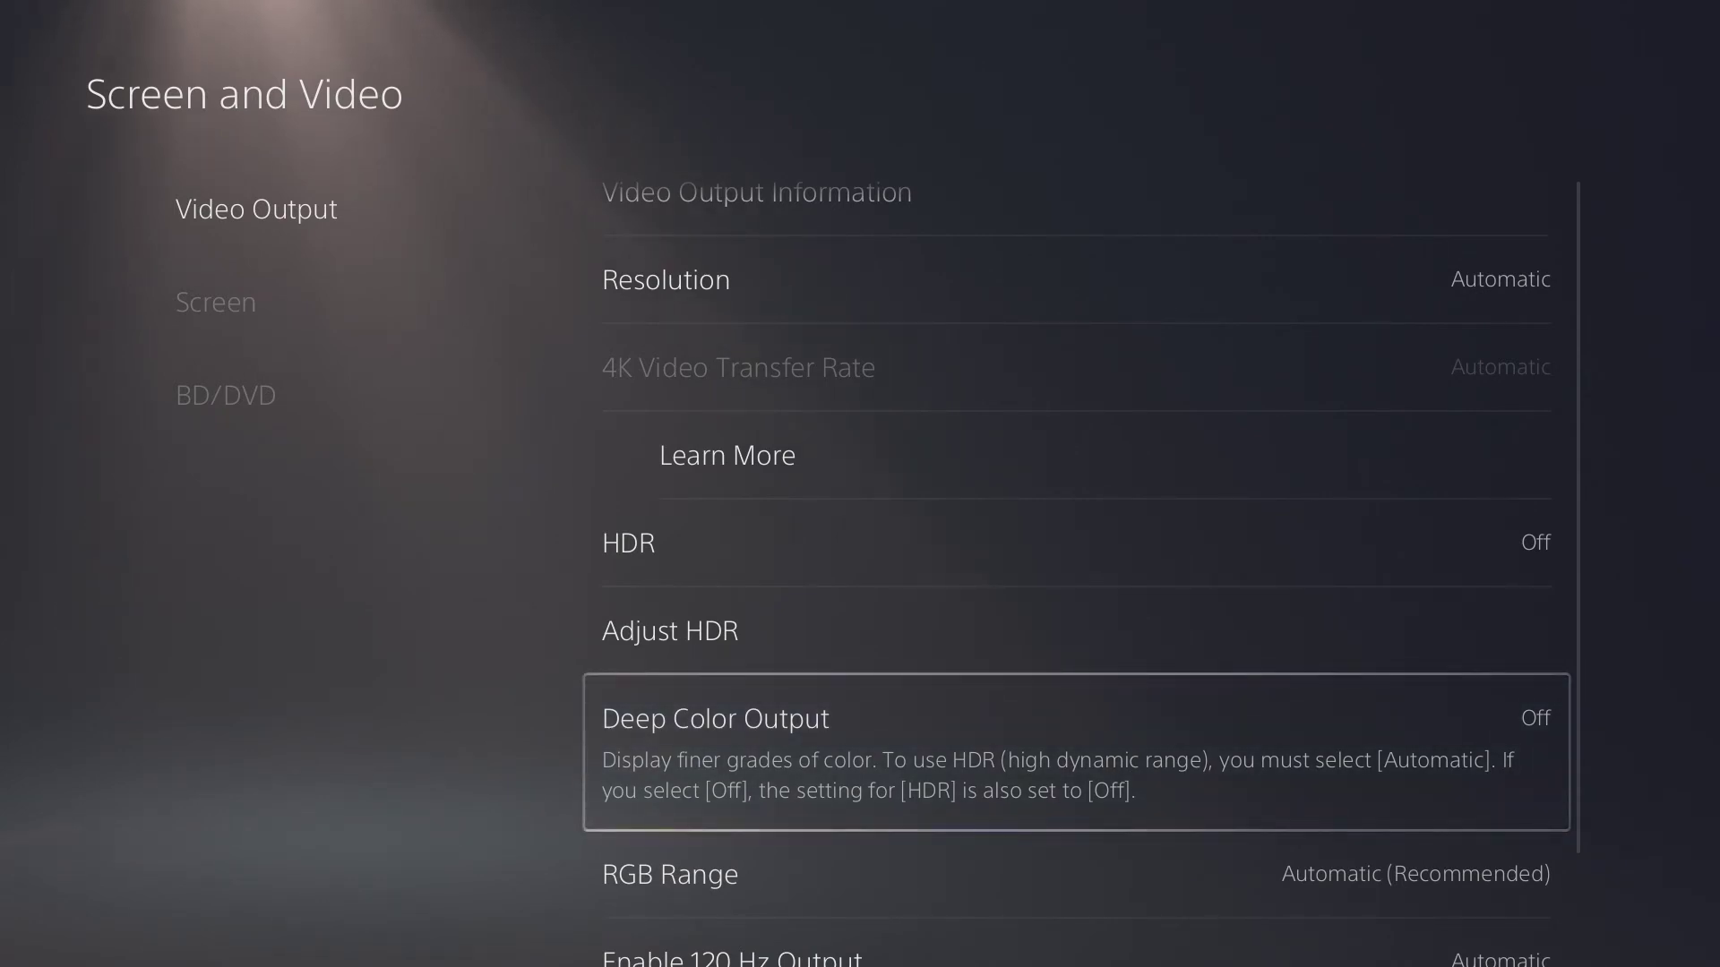
{"action": "key", "text": "Down"}
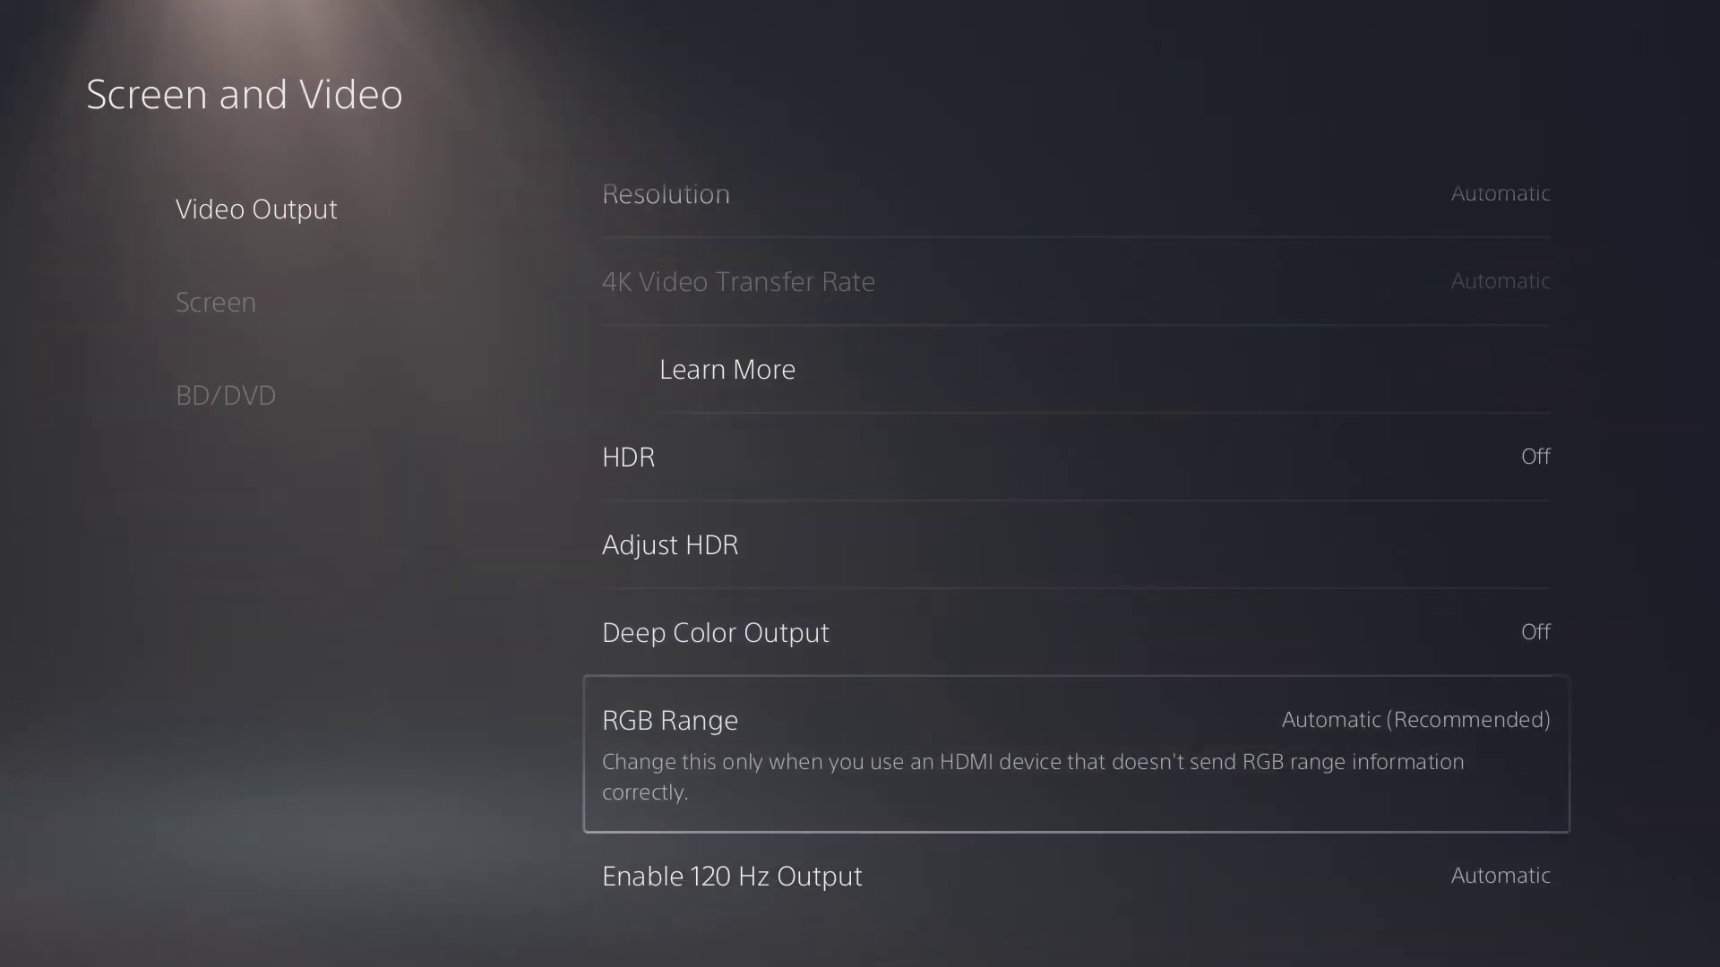
{"action": "key", "text": "Return"}
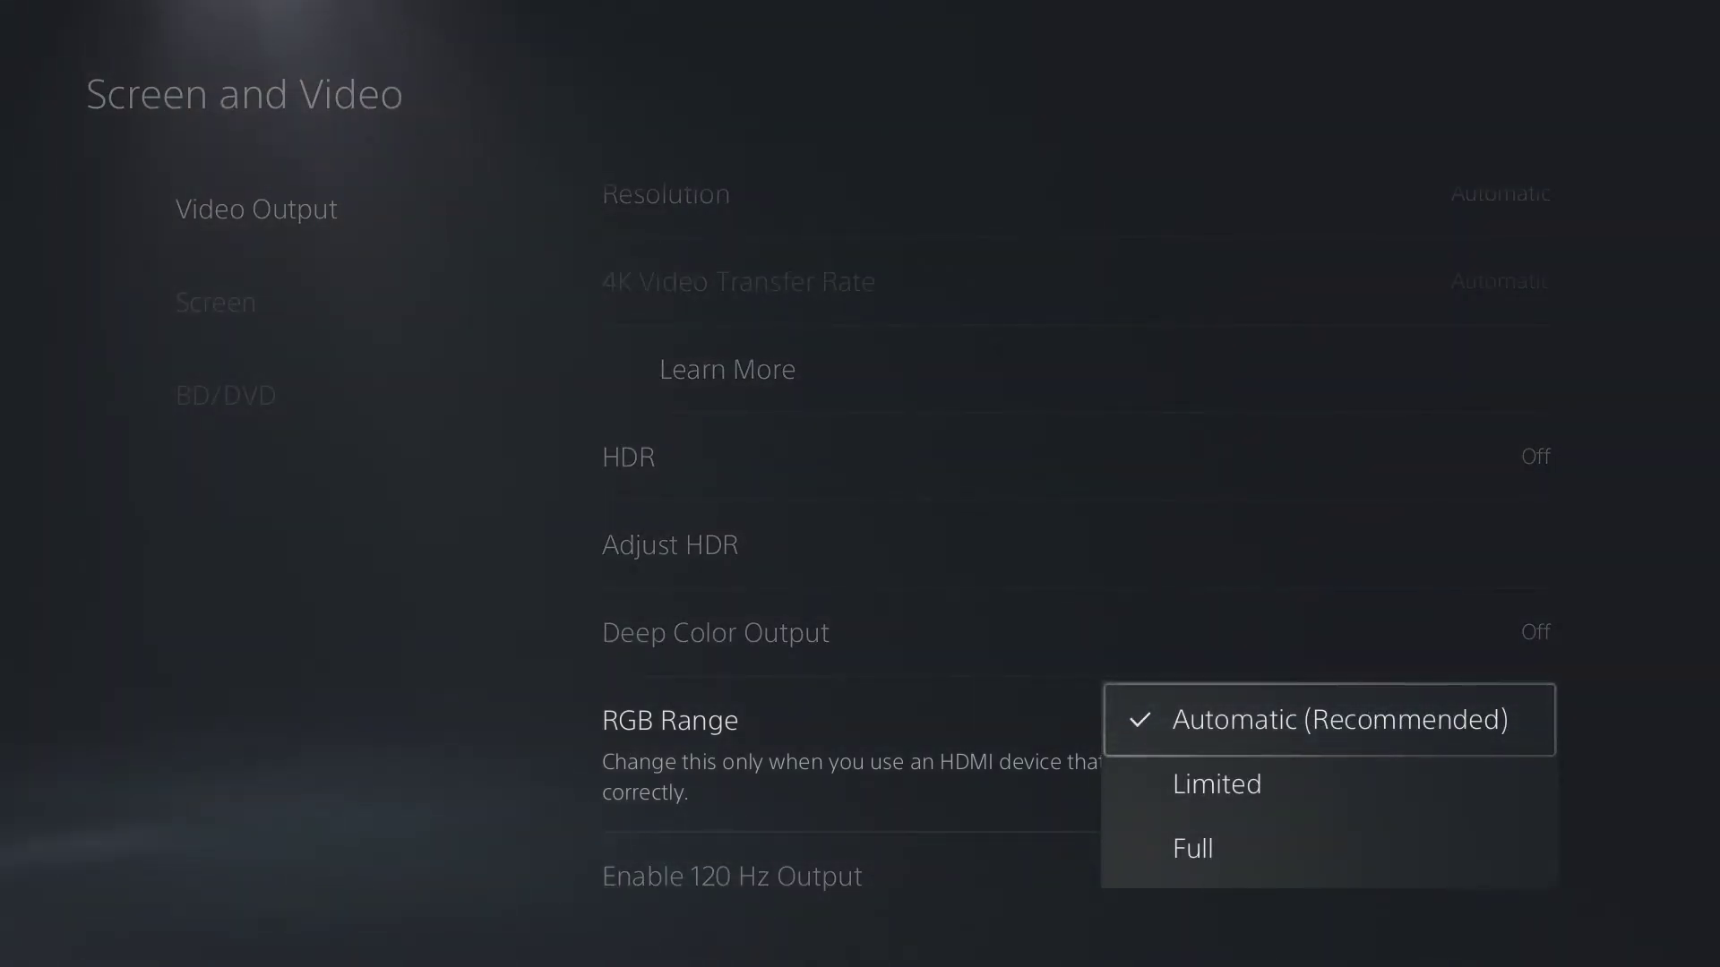
{"action": "key", "text": "Down"}
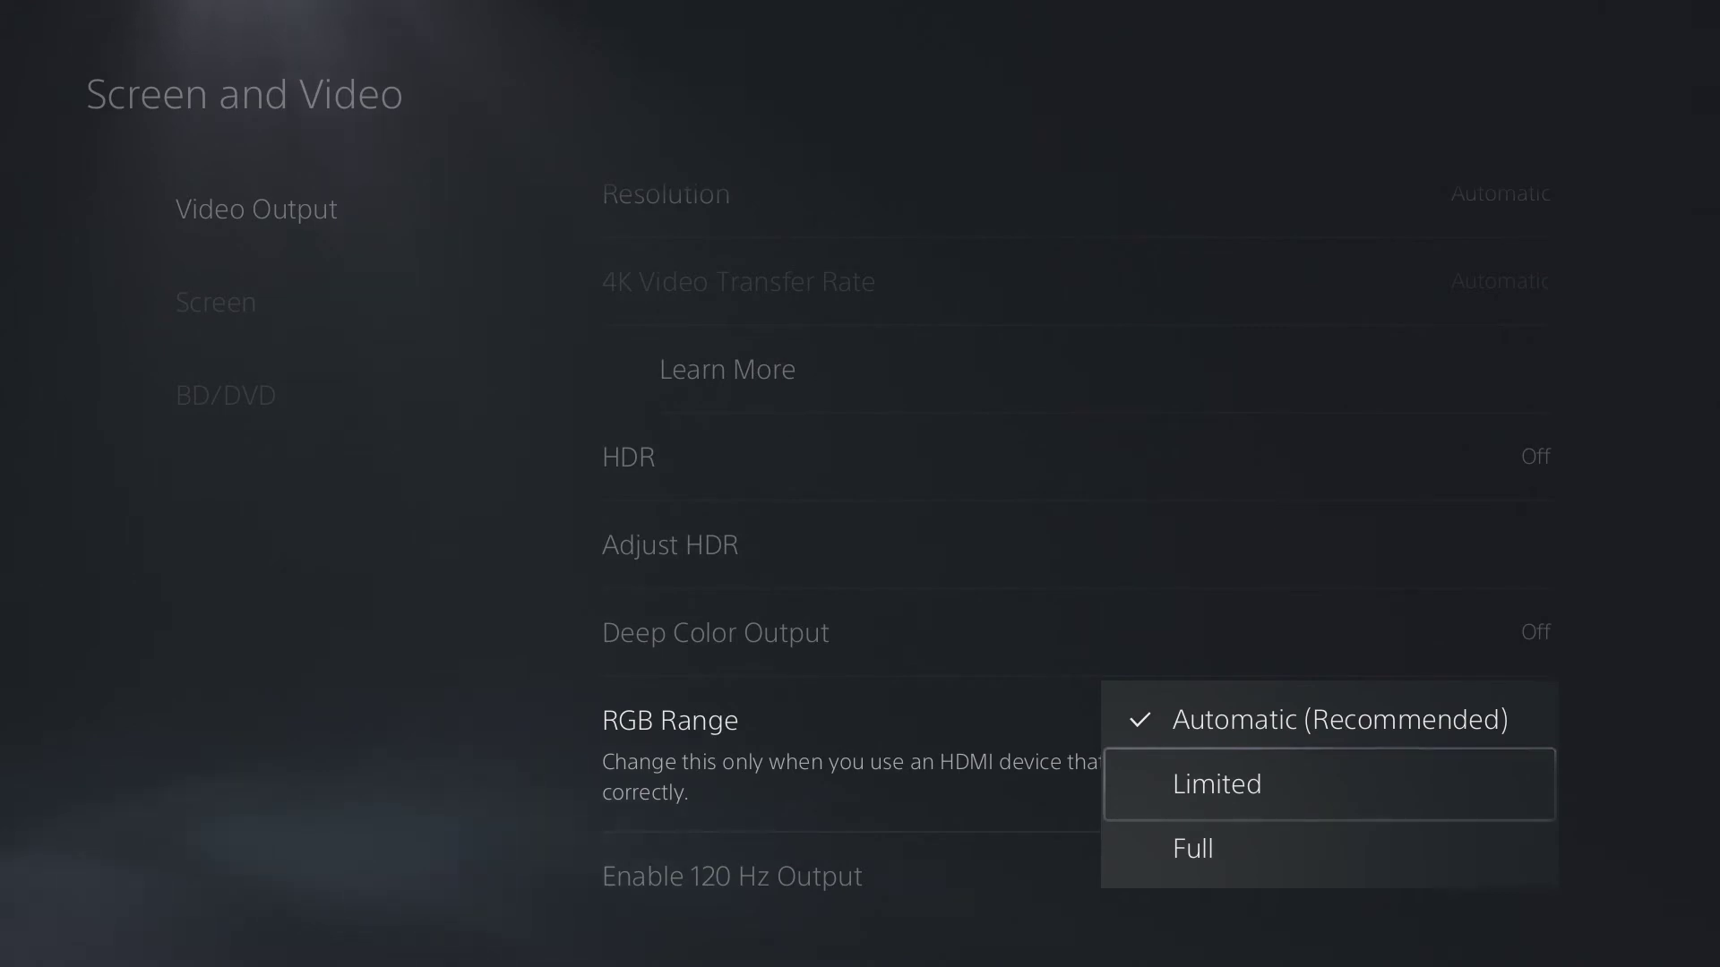
{"action": "key", "text": "Down"}
{"action": "key", "text": "Return"}
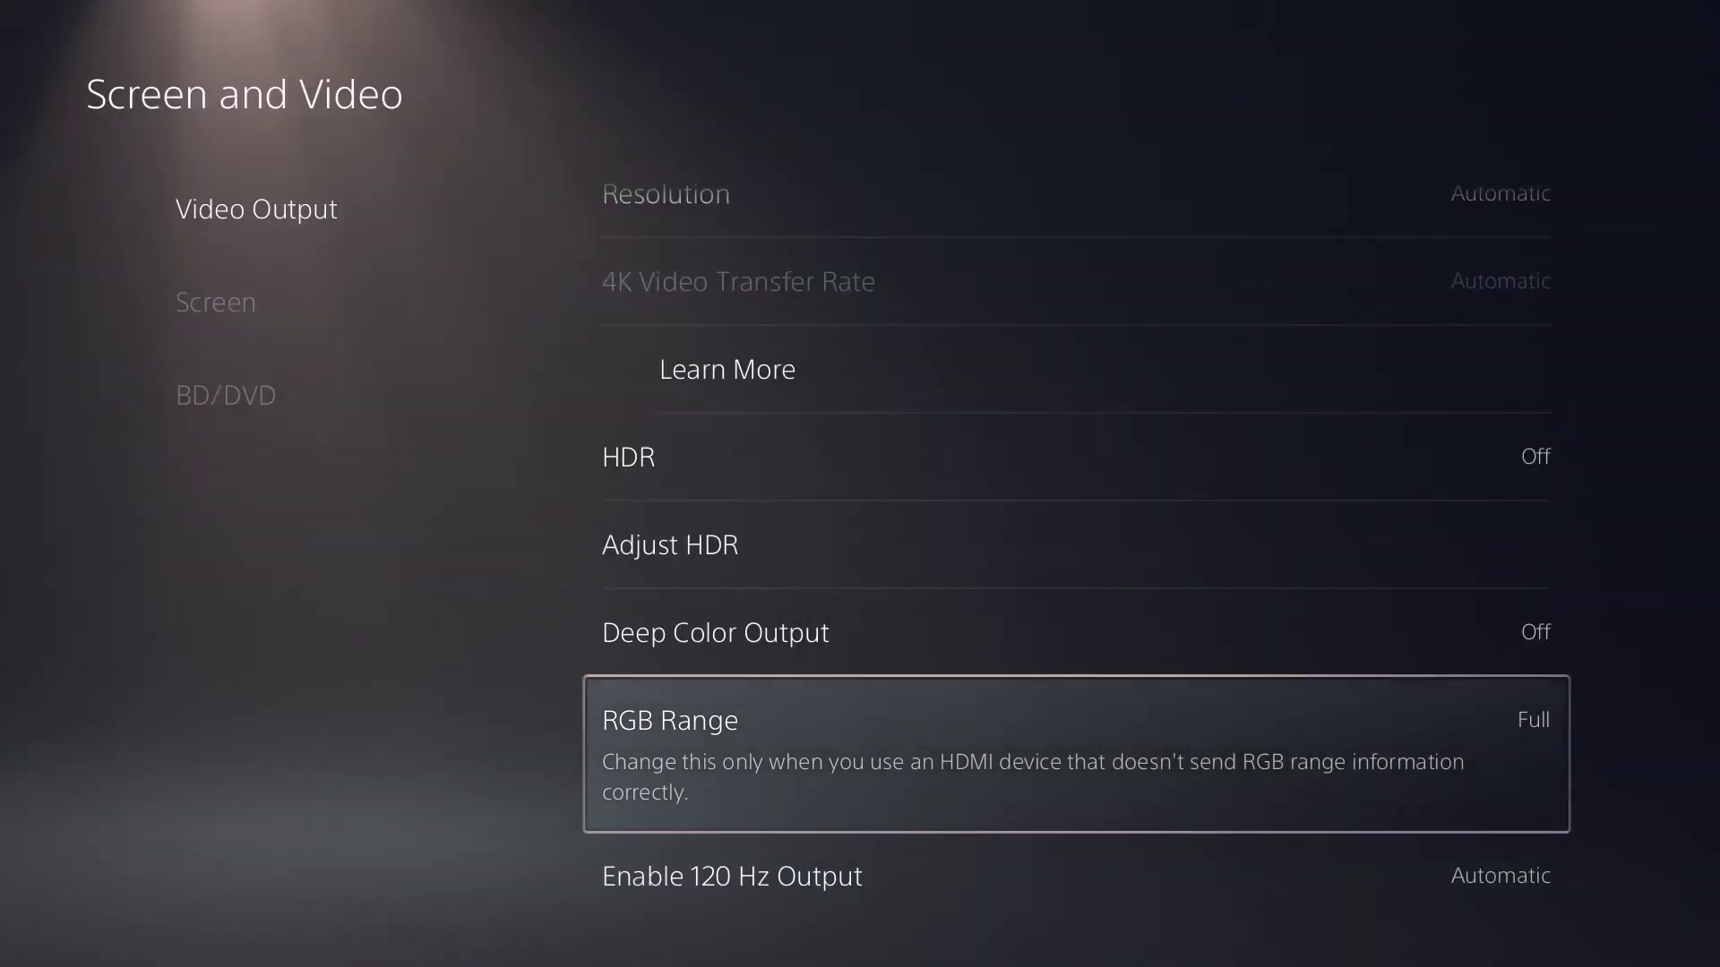
Step: Set the RGB Range of the video output to Automatic (Recommended)
{"action": "key", "text": "Return"}
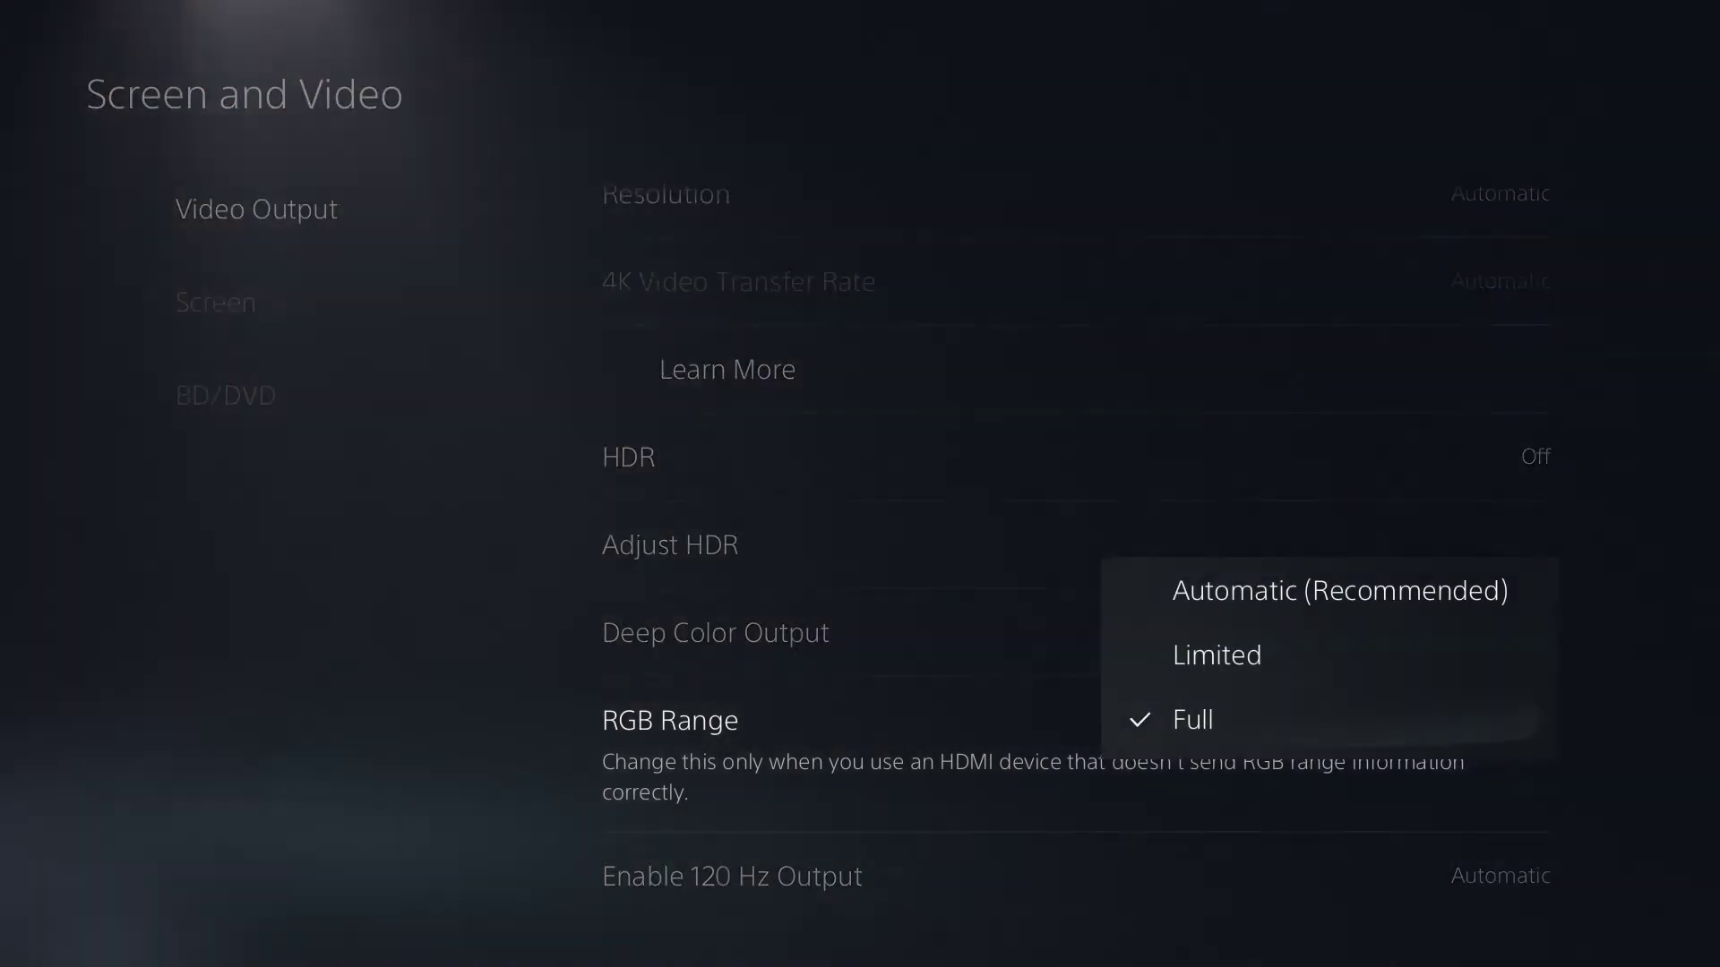
{"action": "key", "text": "Up"}
{"action": "key", "text": "Up"}
{"action": "key", "text": "Return"}
Step: Go through the Enable 120 Hz Output options and select Automatic
{"action": "key", "text": "Down"}
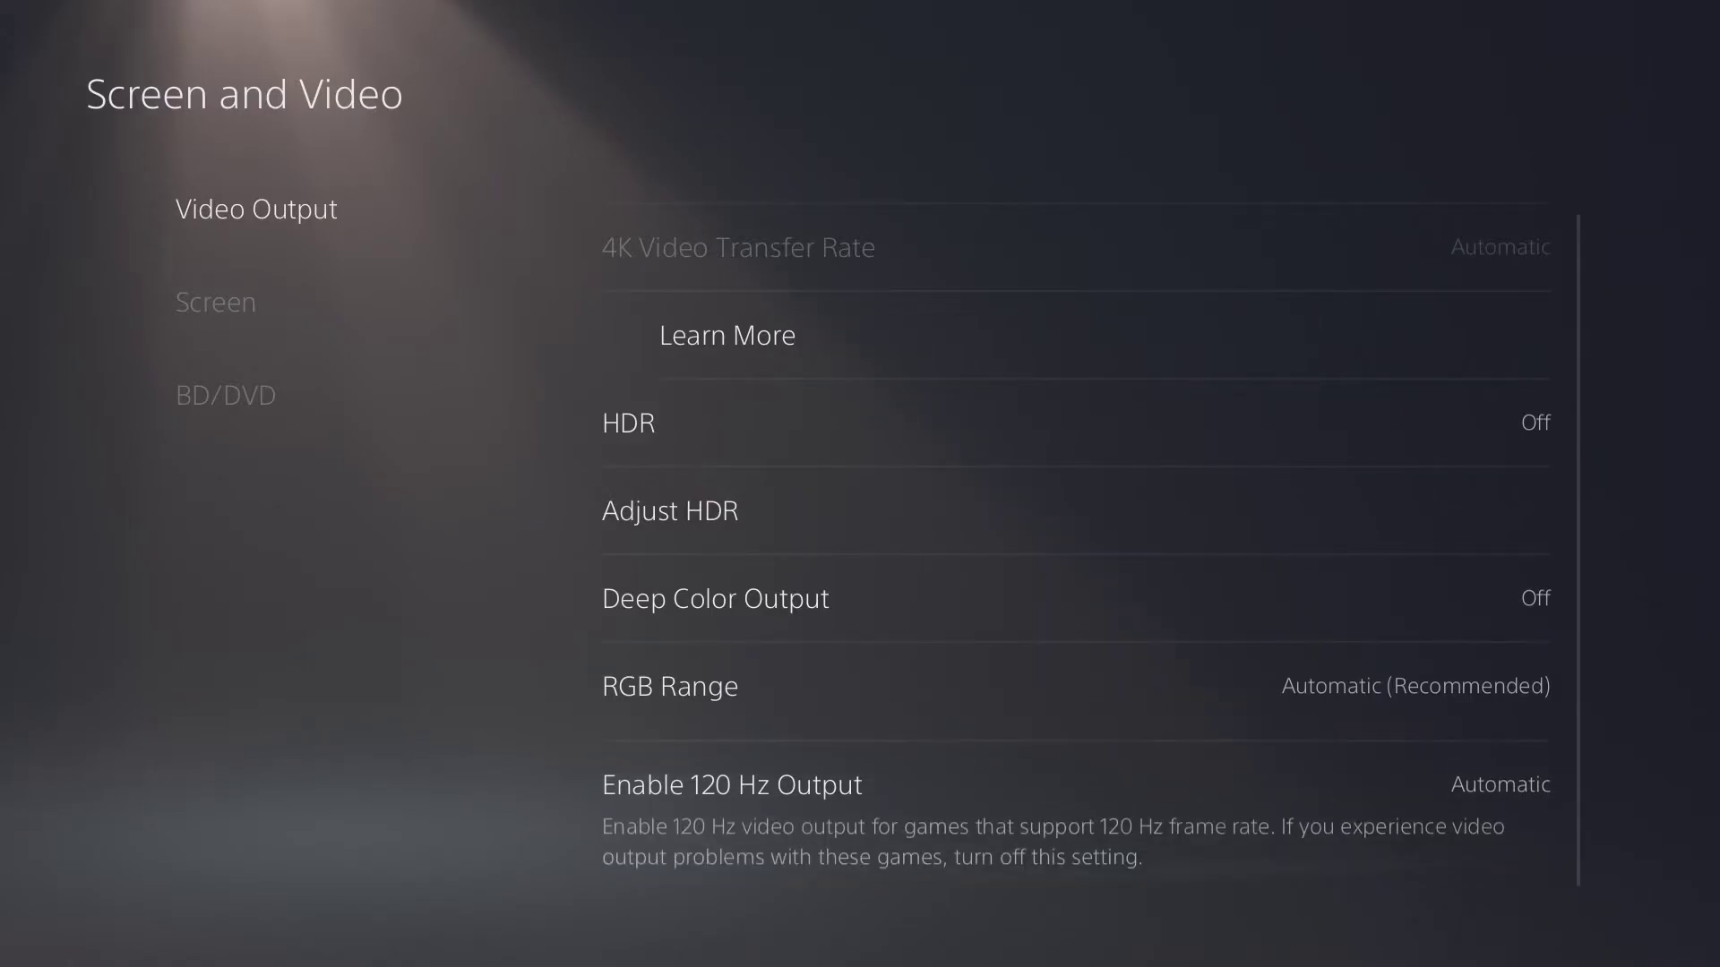
{"action": "key", "text": "Return"}
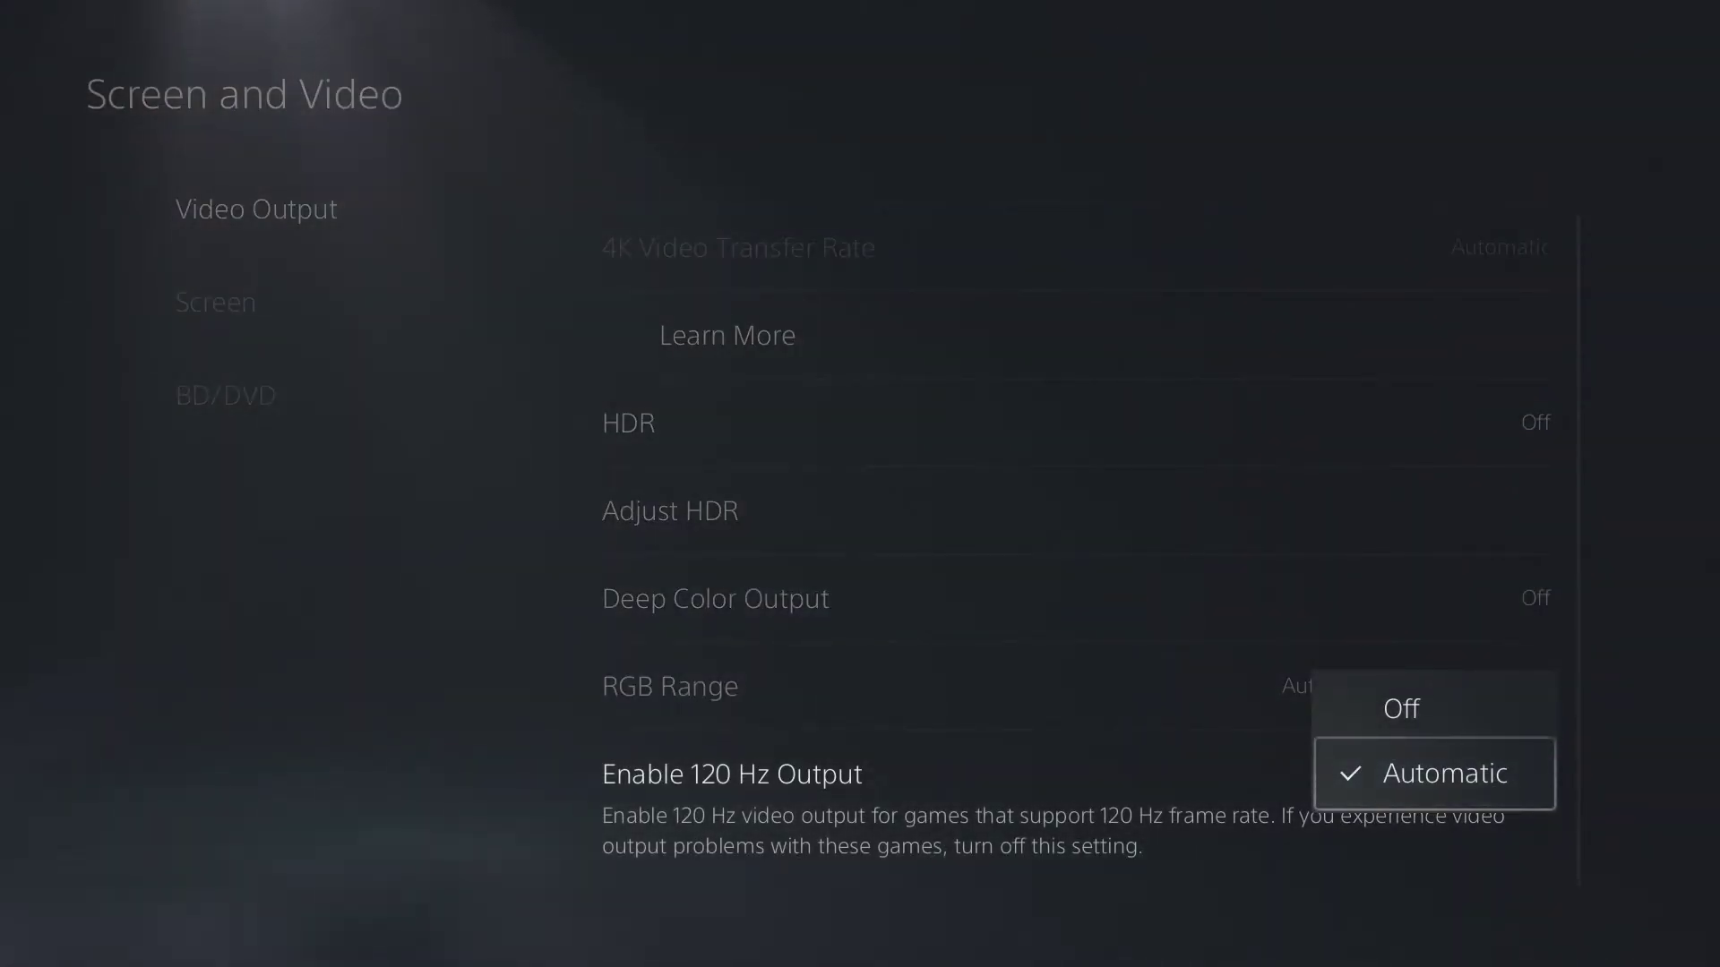
{"action": "key", "text": "Return"}
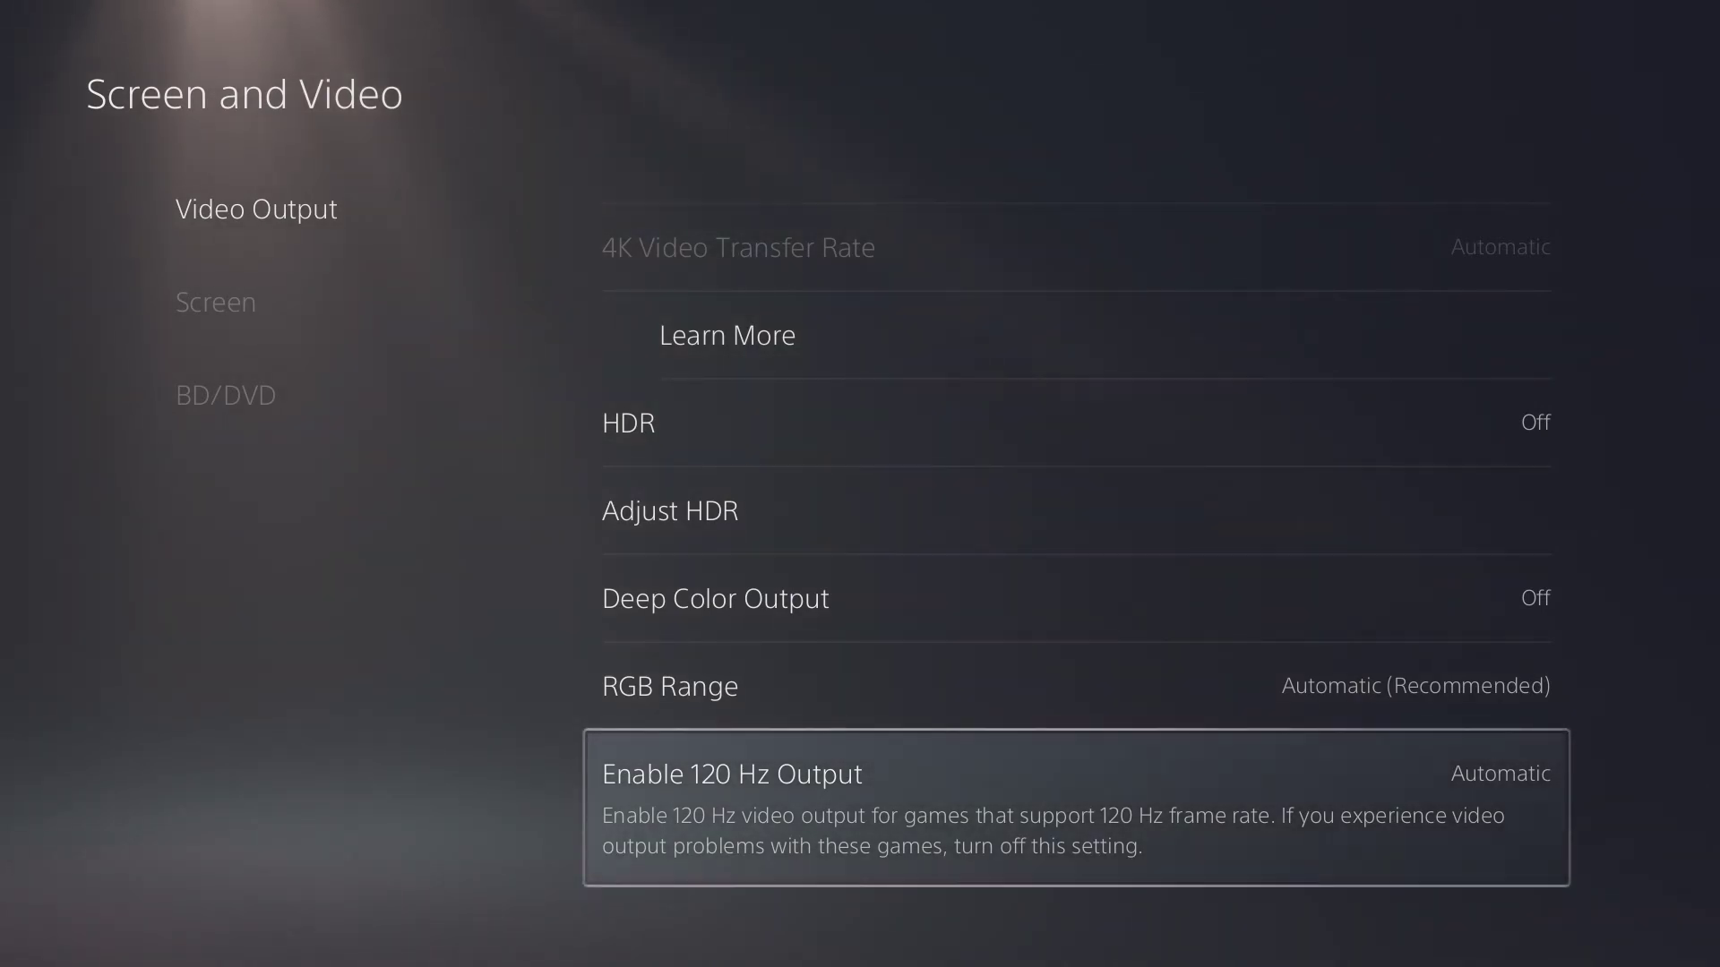
{"action": "key", "text": "Return"}
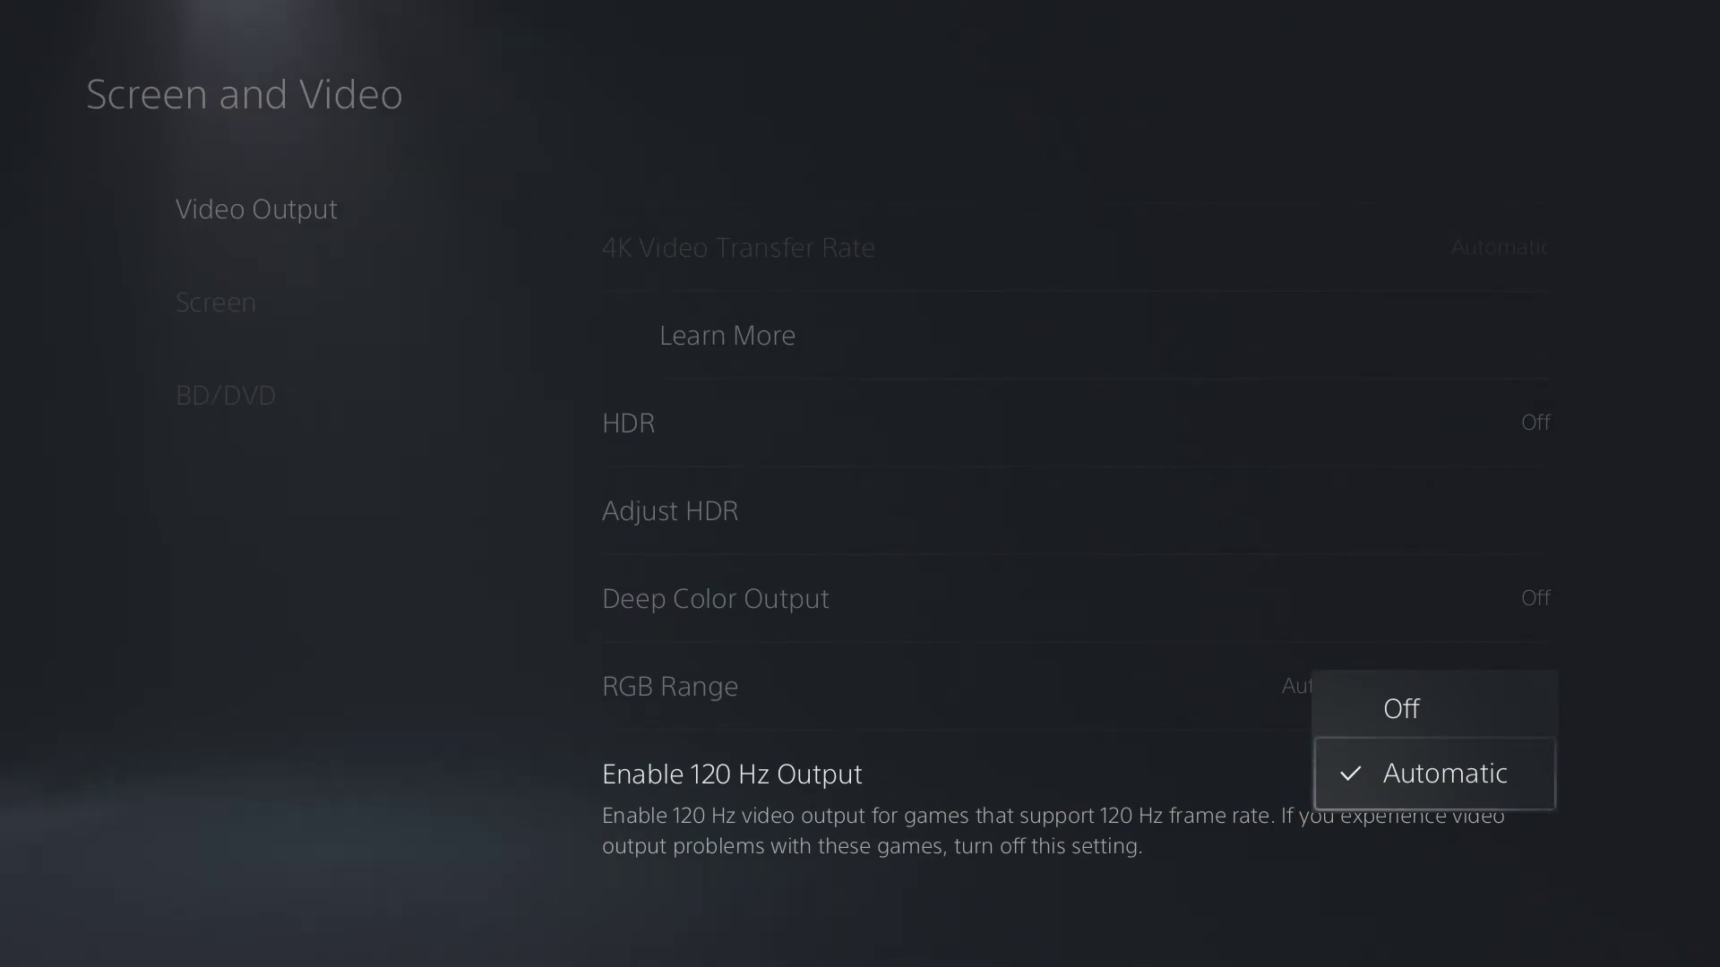
{"action": "key", "text": "Return"}
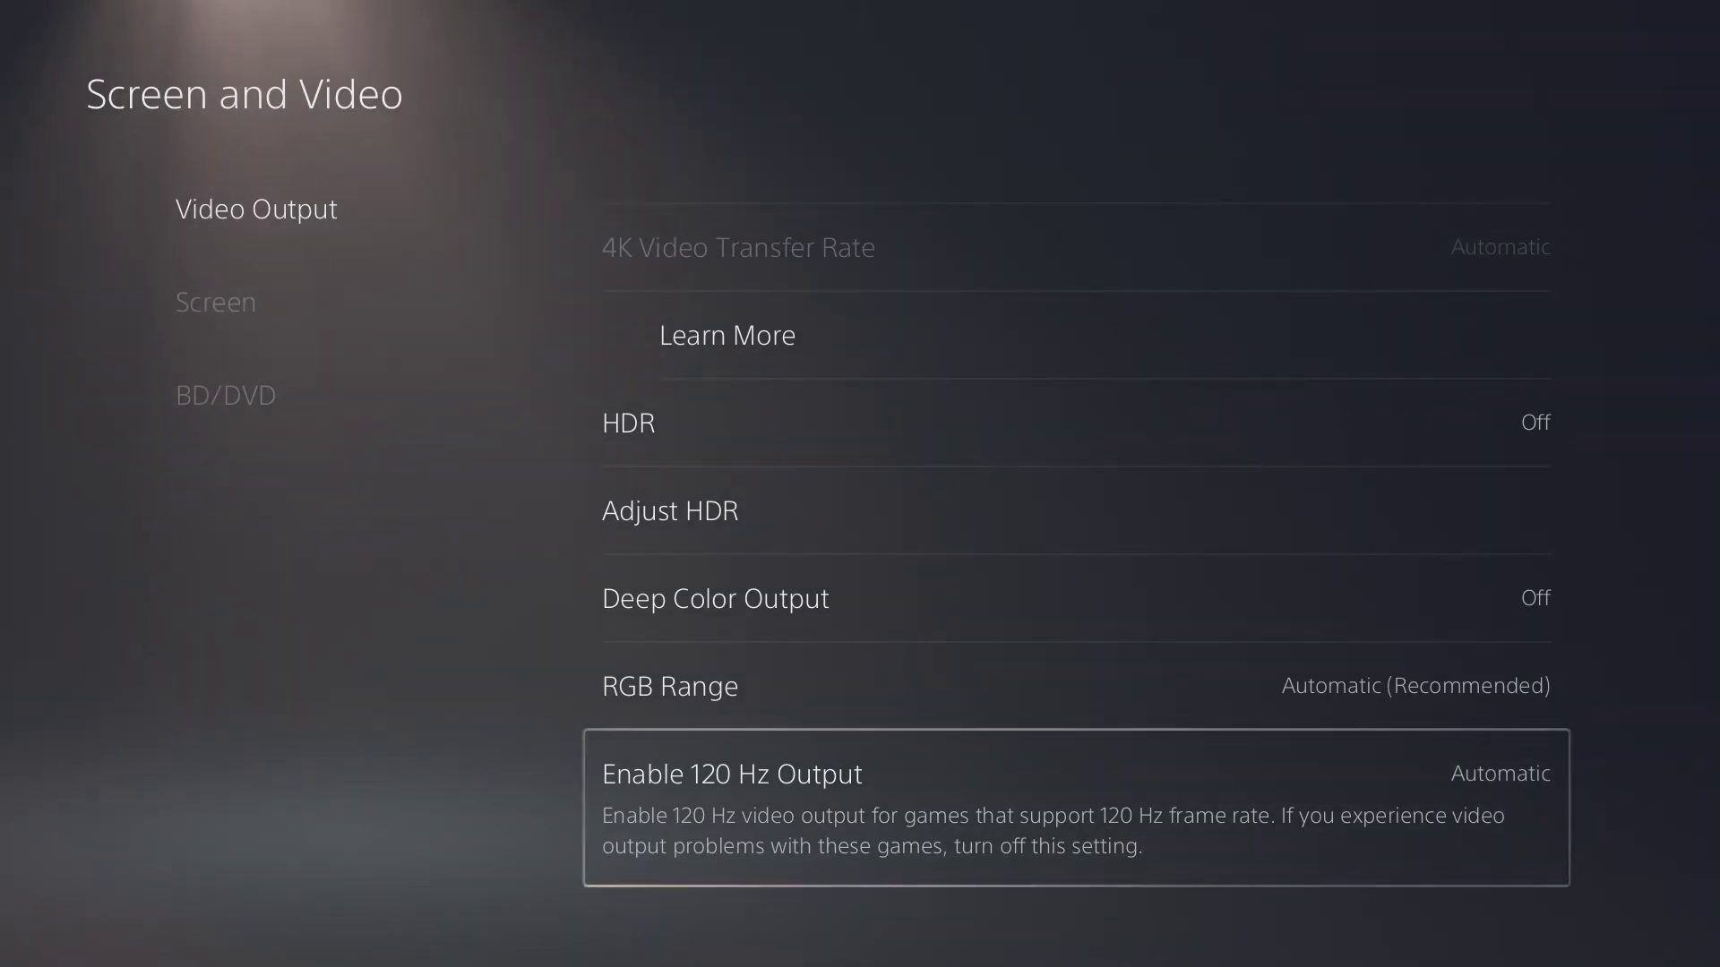
{"action": "key", "text": "Return"}
{"action": "key", "text": "Up"}
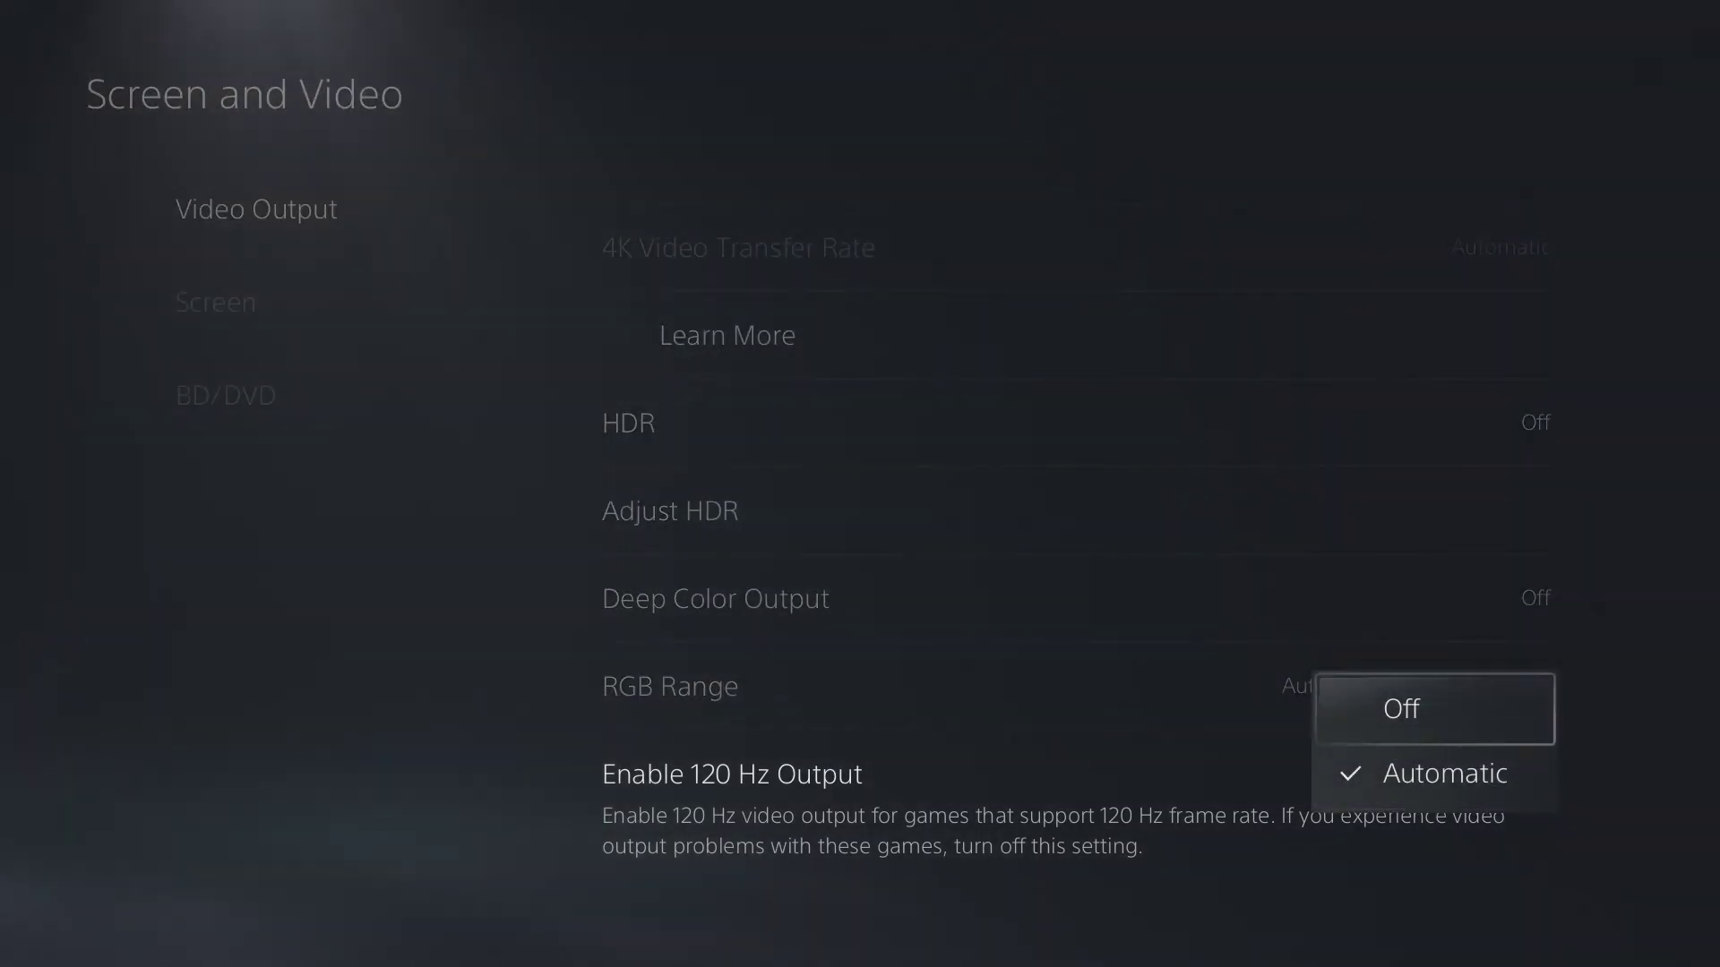
{"action": "key", "text": "Down"}
{"action": "key", "text": "Return"}
{"action": "key", "text": "Escape"}
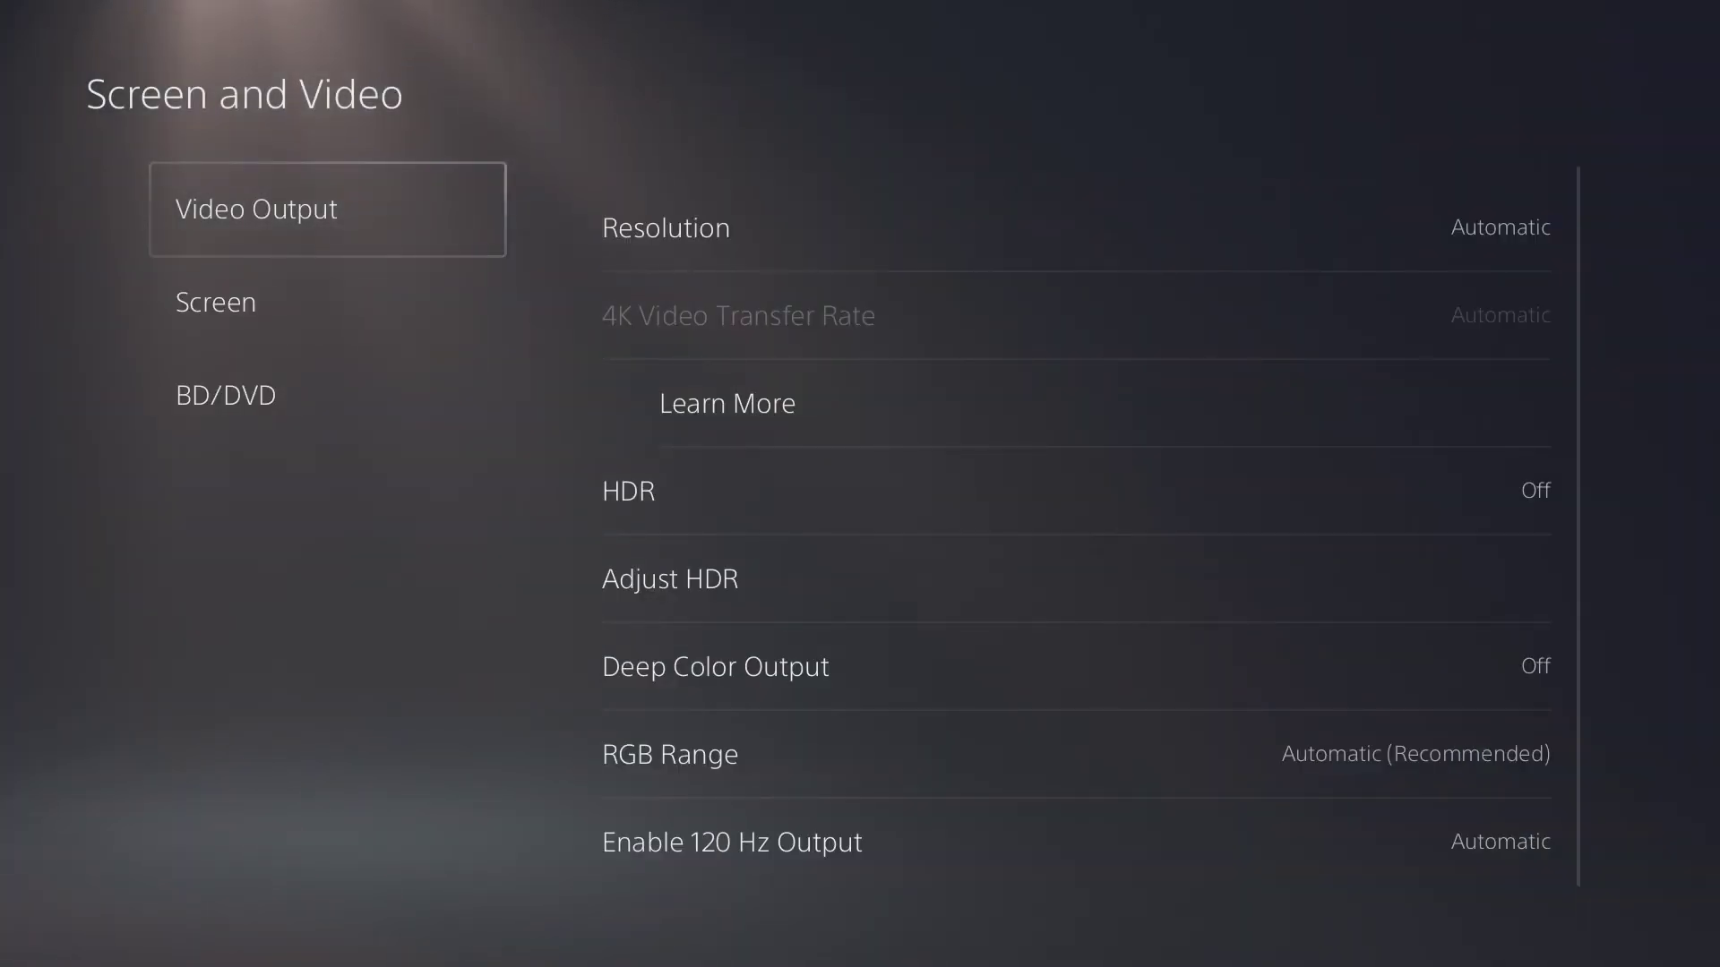
Step: Check the Adjust Display Area view in the Screen settings and accept the display area
{"action": "key", "text": "Down"}
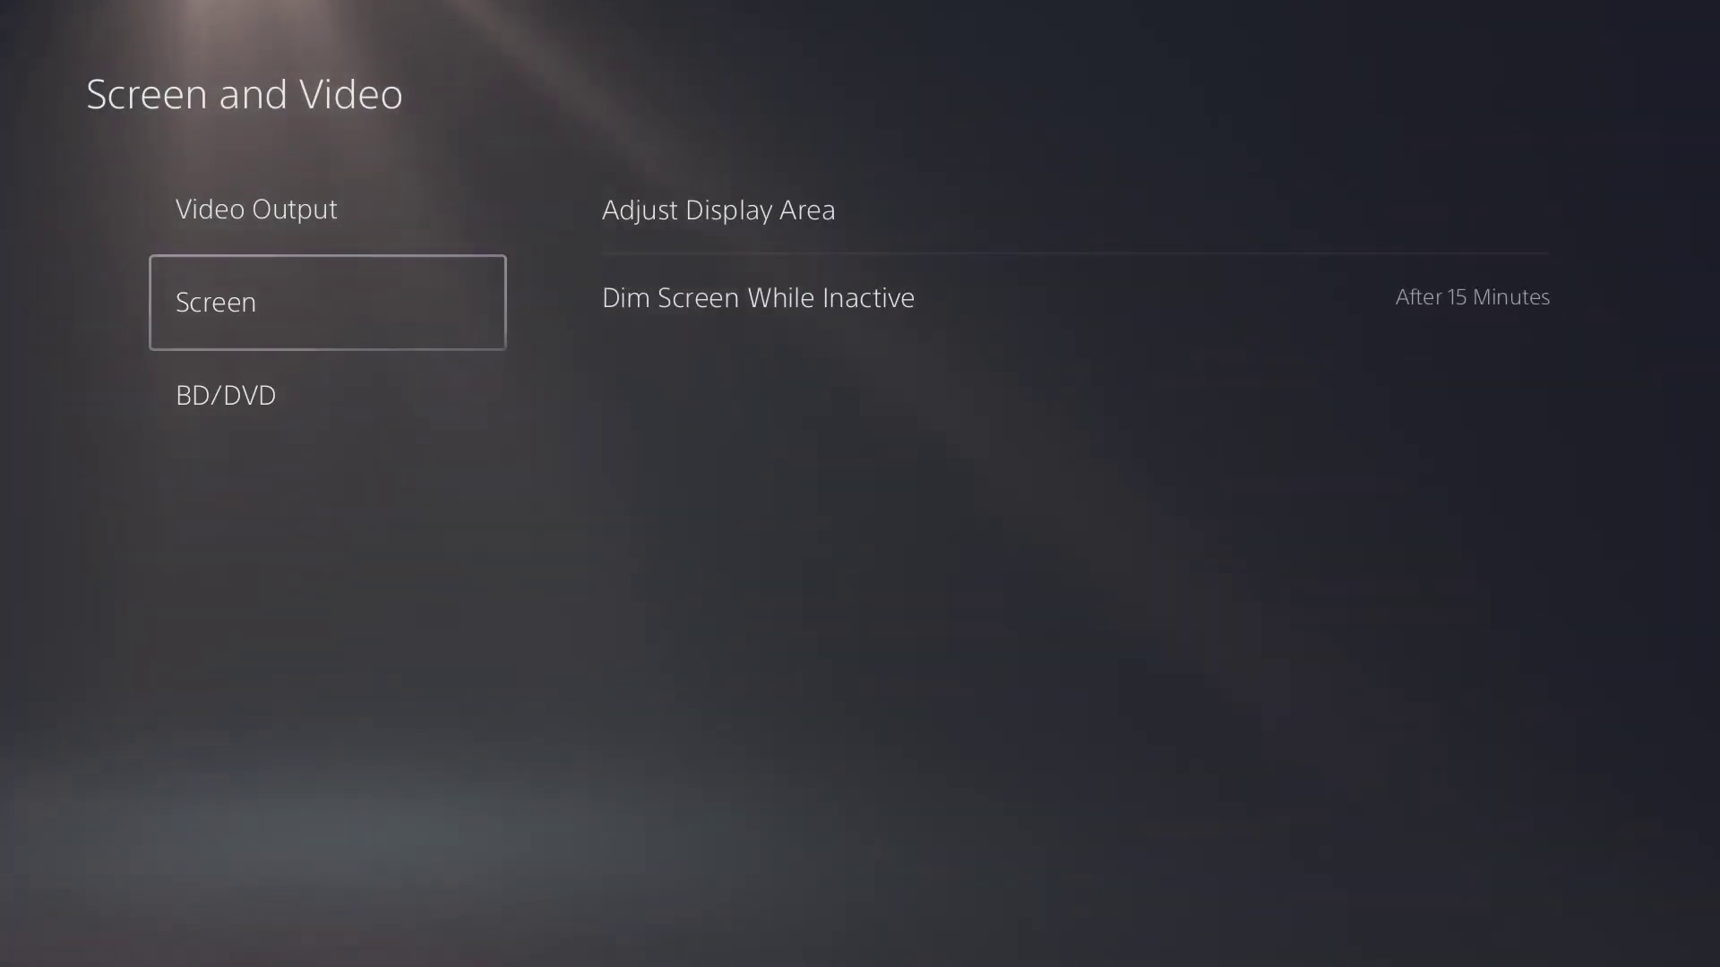
{"action": "key", "text": "Right"}
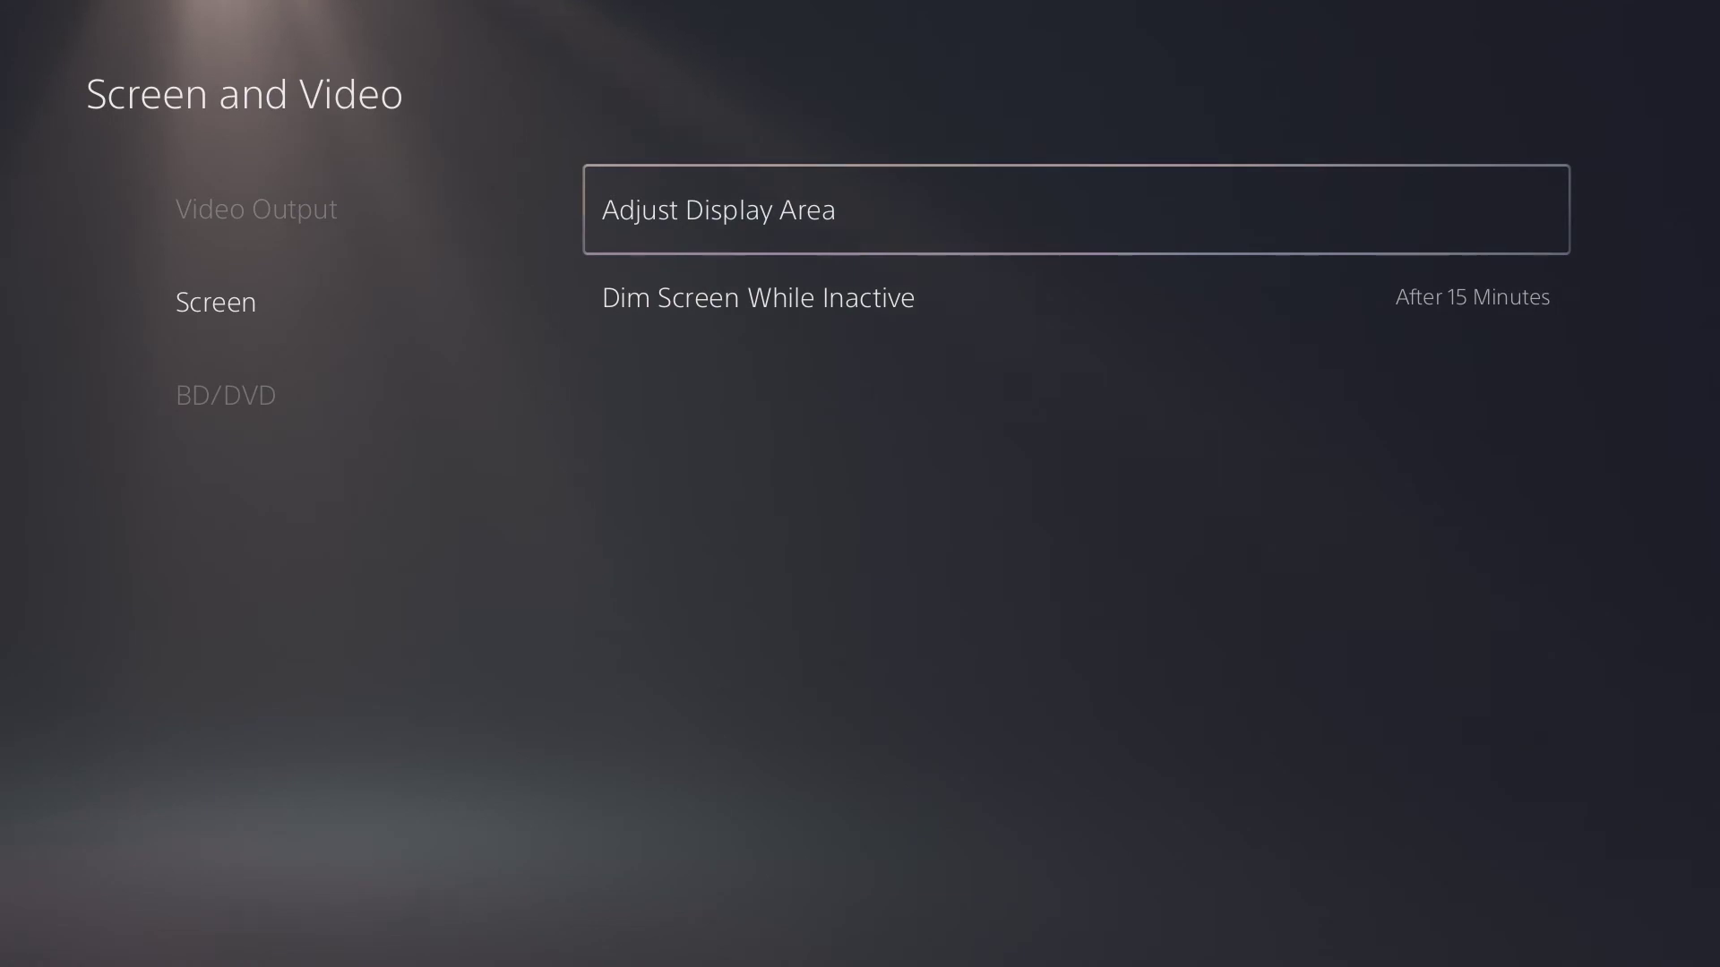
{"action": "key", "text": "Down"}
{"action": "key", "text": "Up"}
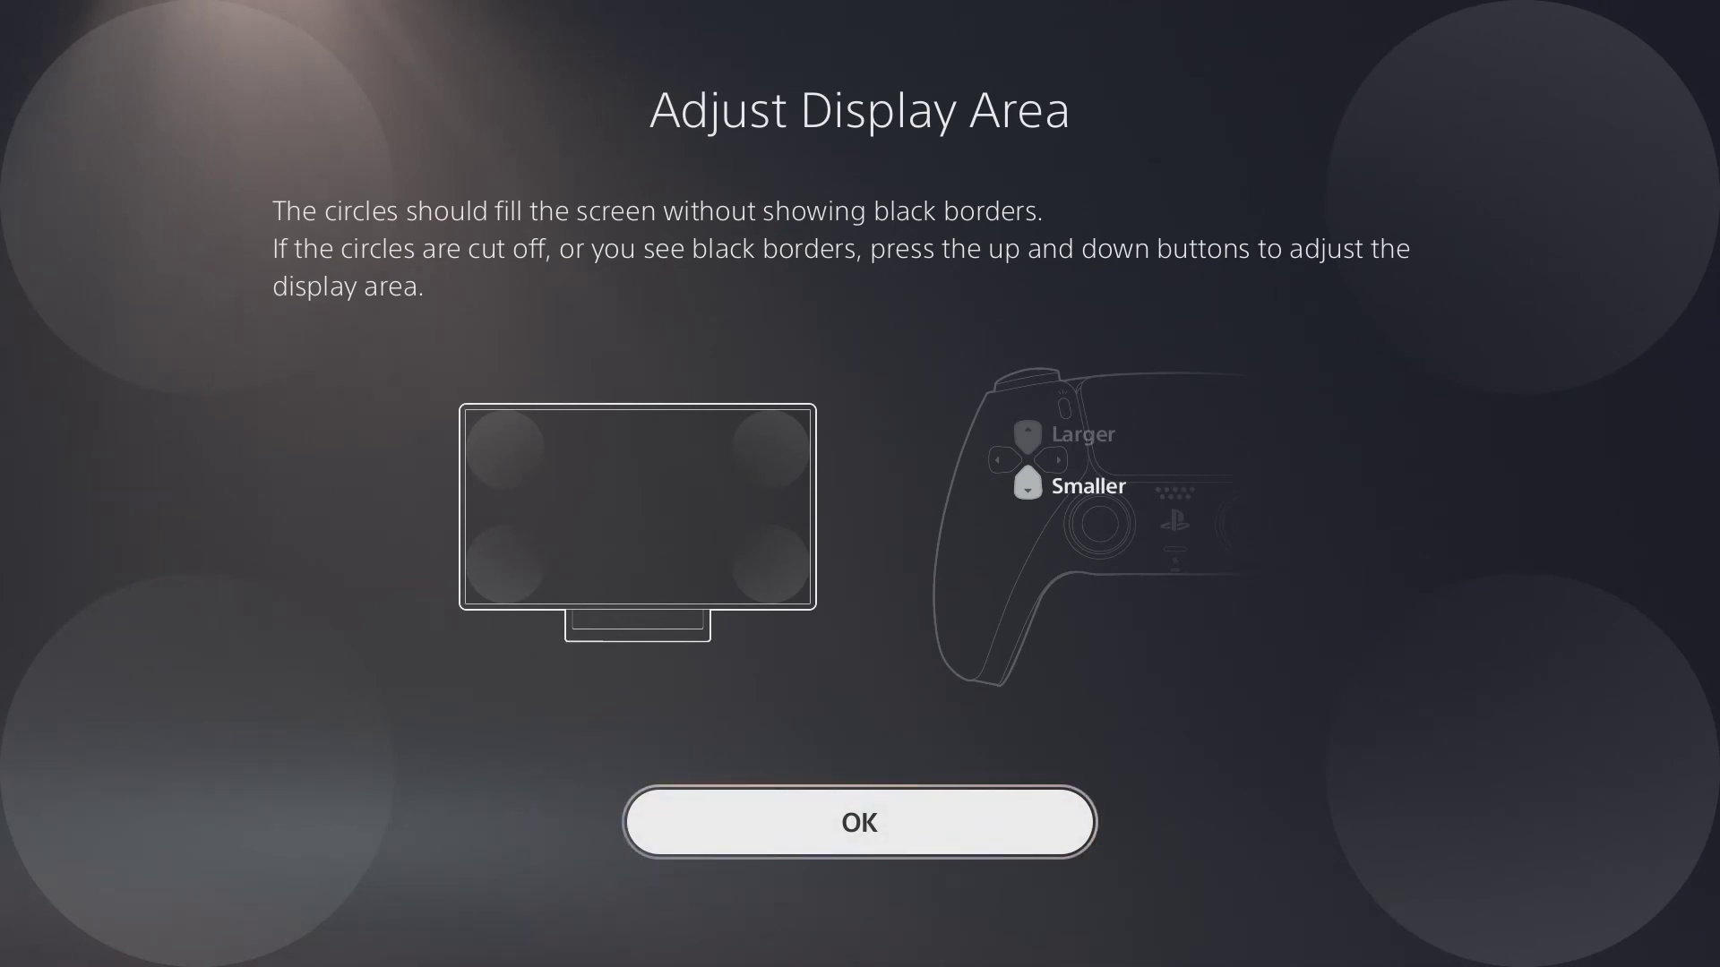
{"action": "key", "text": "Return"}
Step: Set Dim Screen While Inactive to After 5 Minutes and return to the main settings list
{"action": "key", "text": "Down"}
{"action": "key", "text": "Return"}
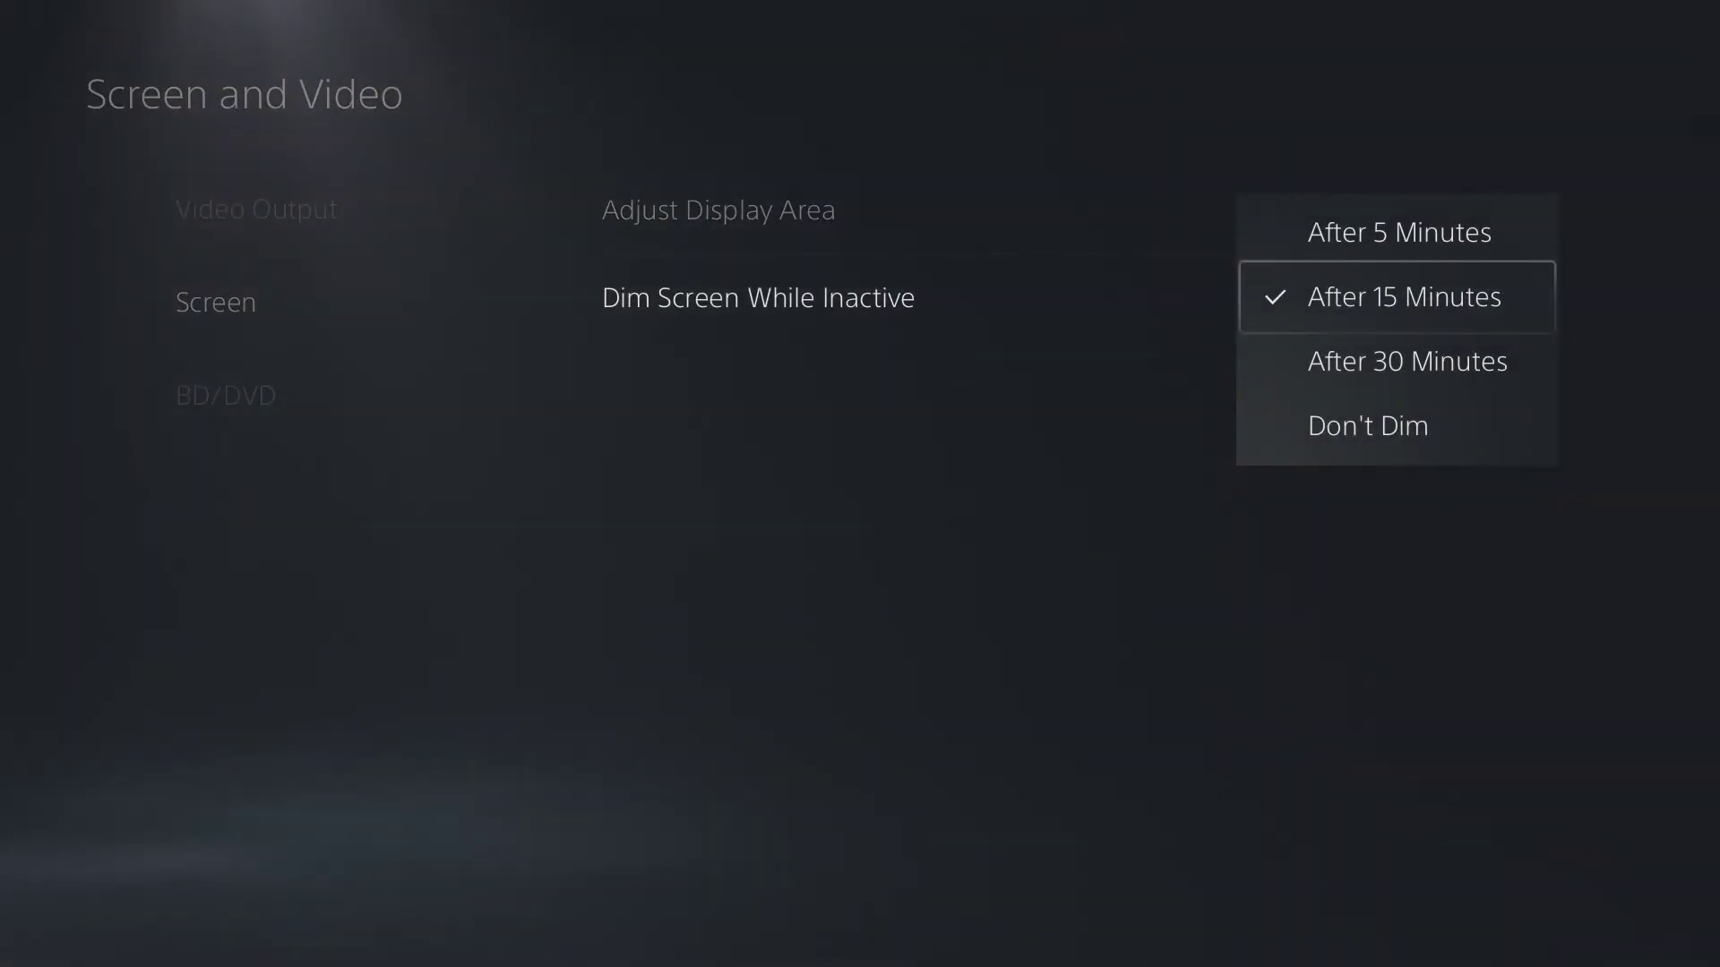
{"action": "key", "text": "Up"}
{"action": "key", "text": "Down"}
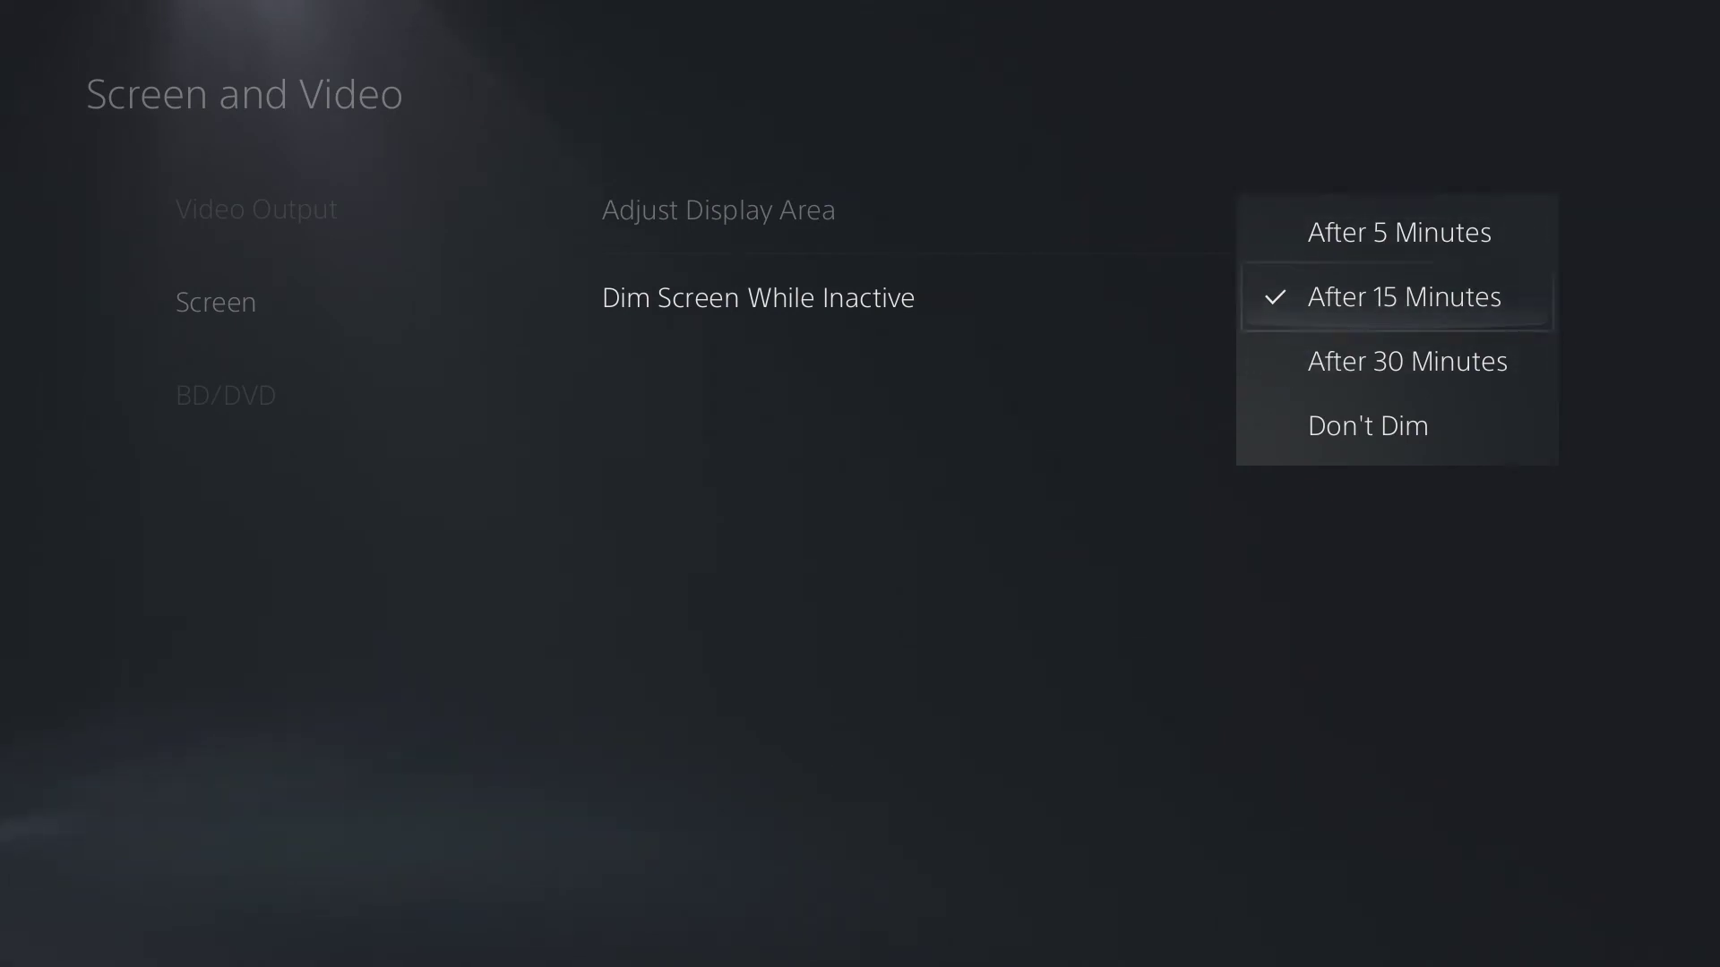
{"action": "key", "text": "Up"}
{"action": "key", "text": "Down"}
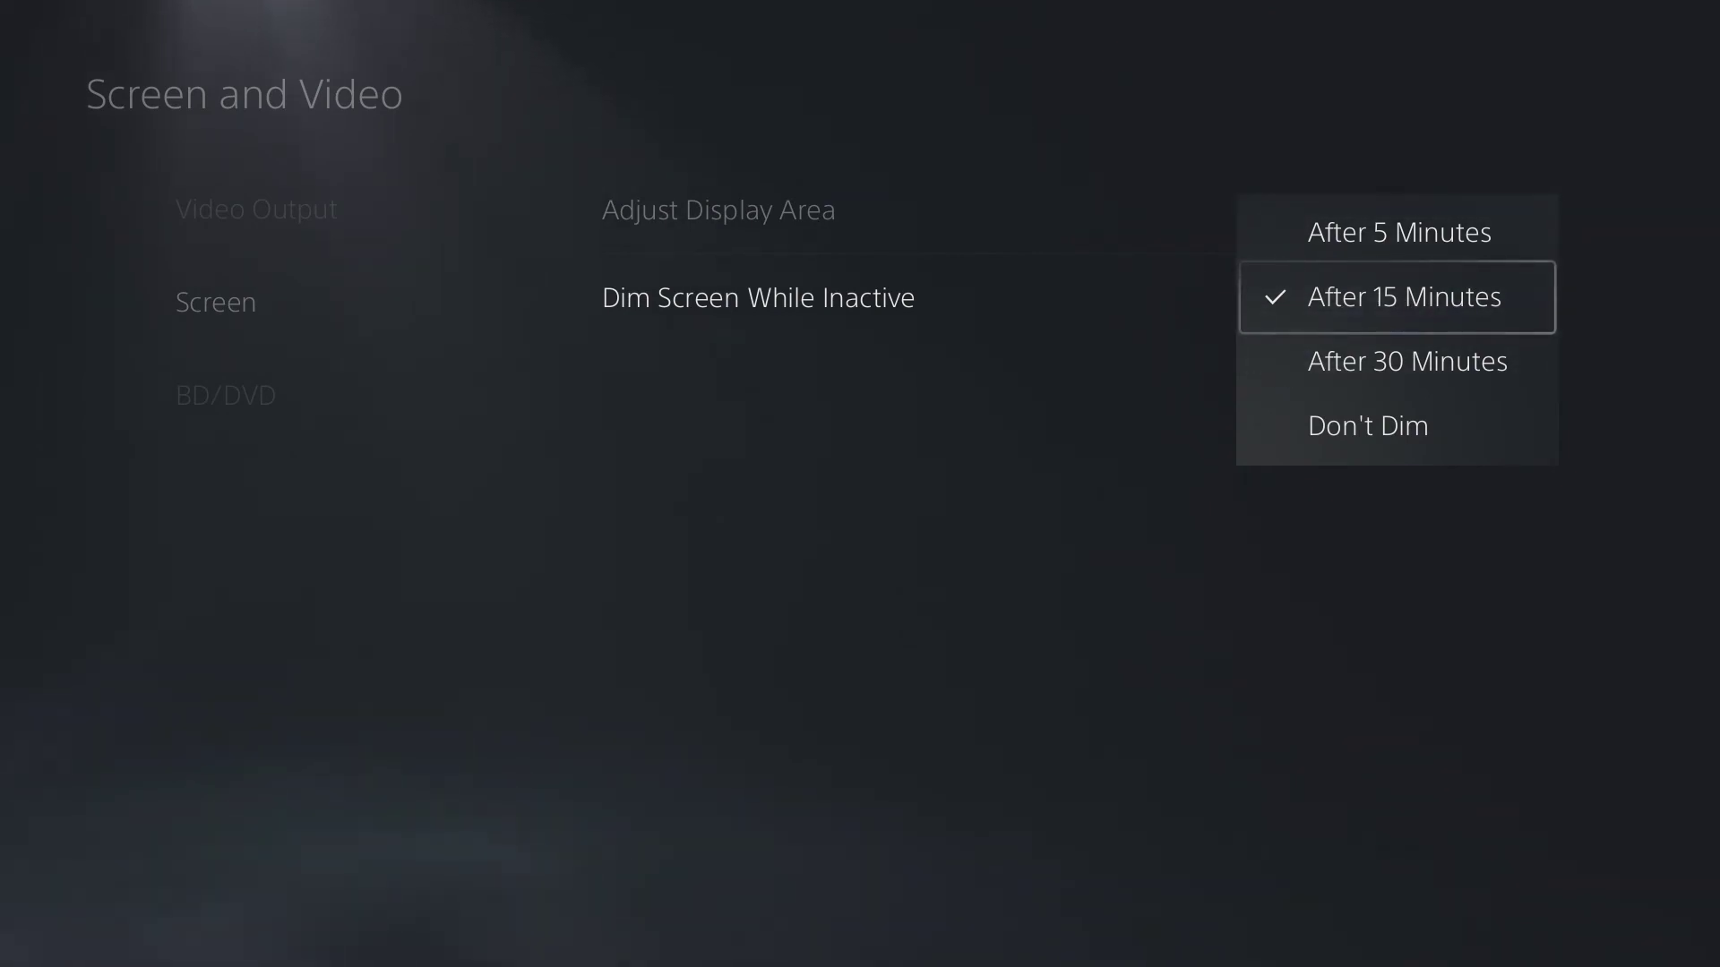
{"action": "key", "text": "Up"}
{"action": "key", "text": "Return"}
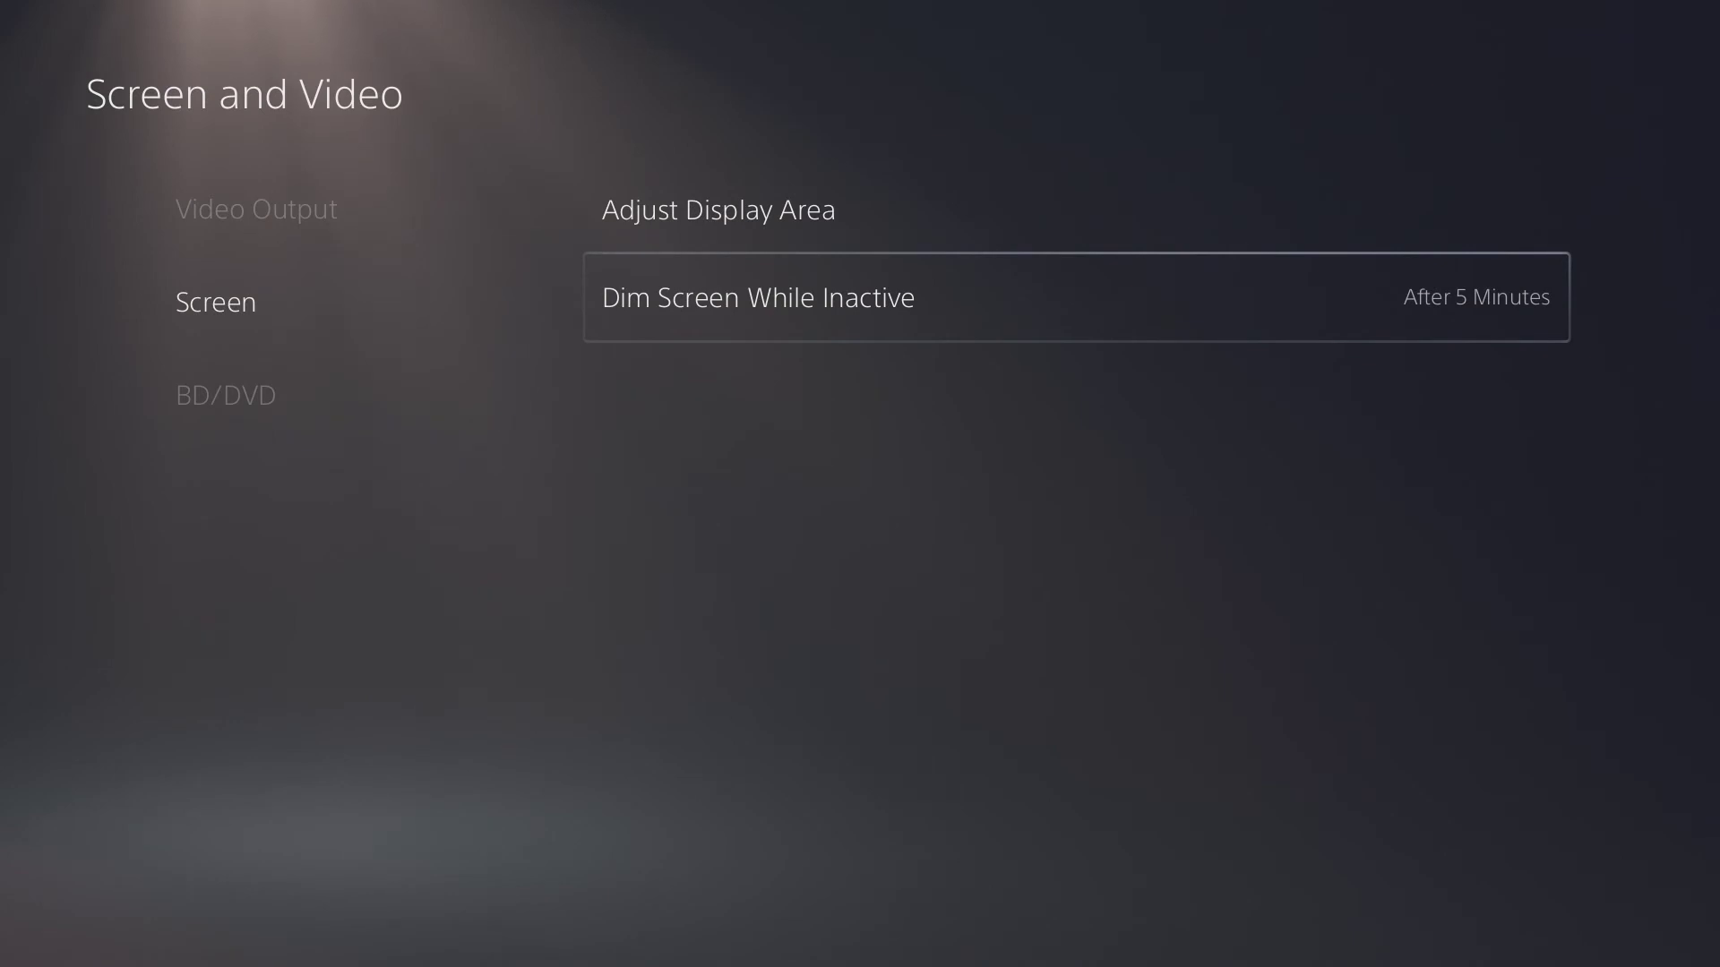
{"action": "key", "text": "Escape"}
{"action": "key", "text": "Escape"}
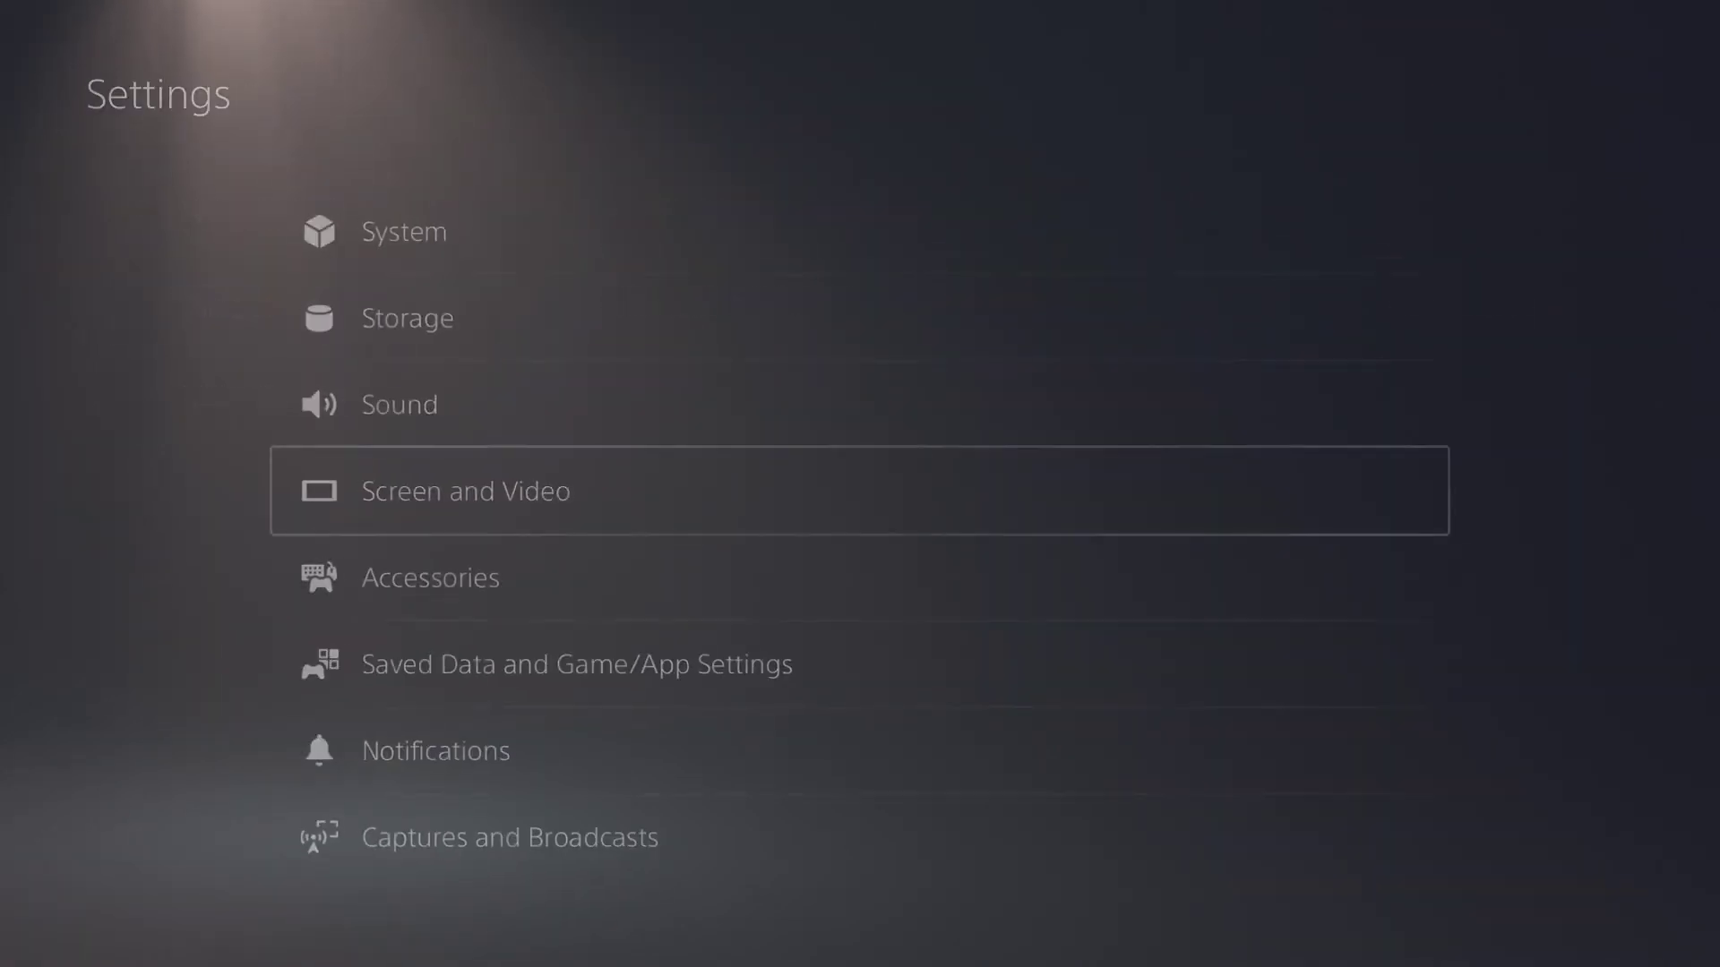
Step: Look through the Zoom, Invert Colors, Color Correction and Text Size options in the Accessibility display settings
{"action": "key", "text": "Up"}
{"action": "key", "text": "Up"}
{"action": "key", "text": "Up"}
{"action": "key", "text": "Up"}
{"action": "key", "text": "Up"}
{"action": "key", "text": "Up"}
{"action": "key", "text": "Up"}
{"action": "key", "text": "Up"}
{"action": "key", "text": "Down"}
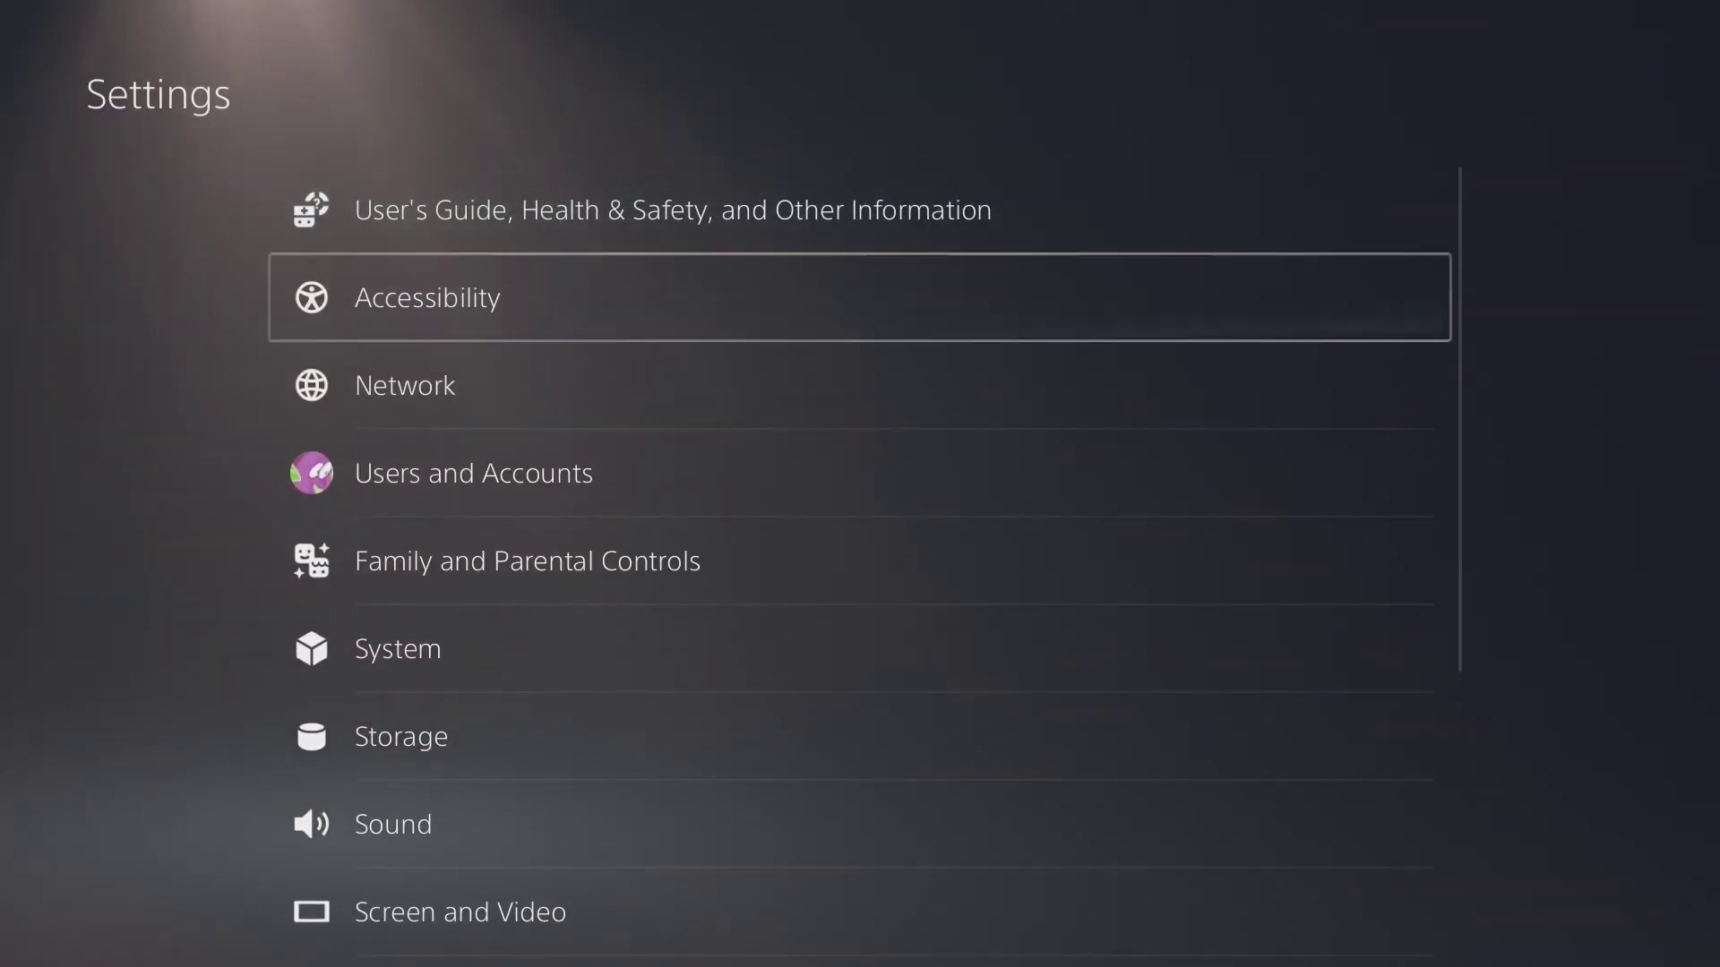
{"action": "key", "text": "Return"}
{"action": "key", "text": "Right"}
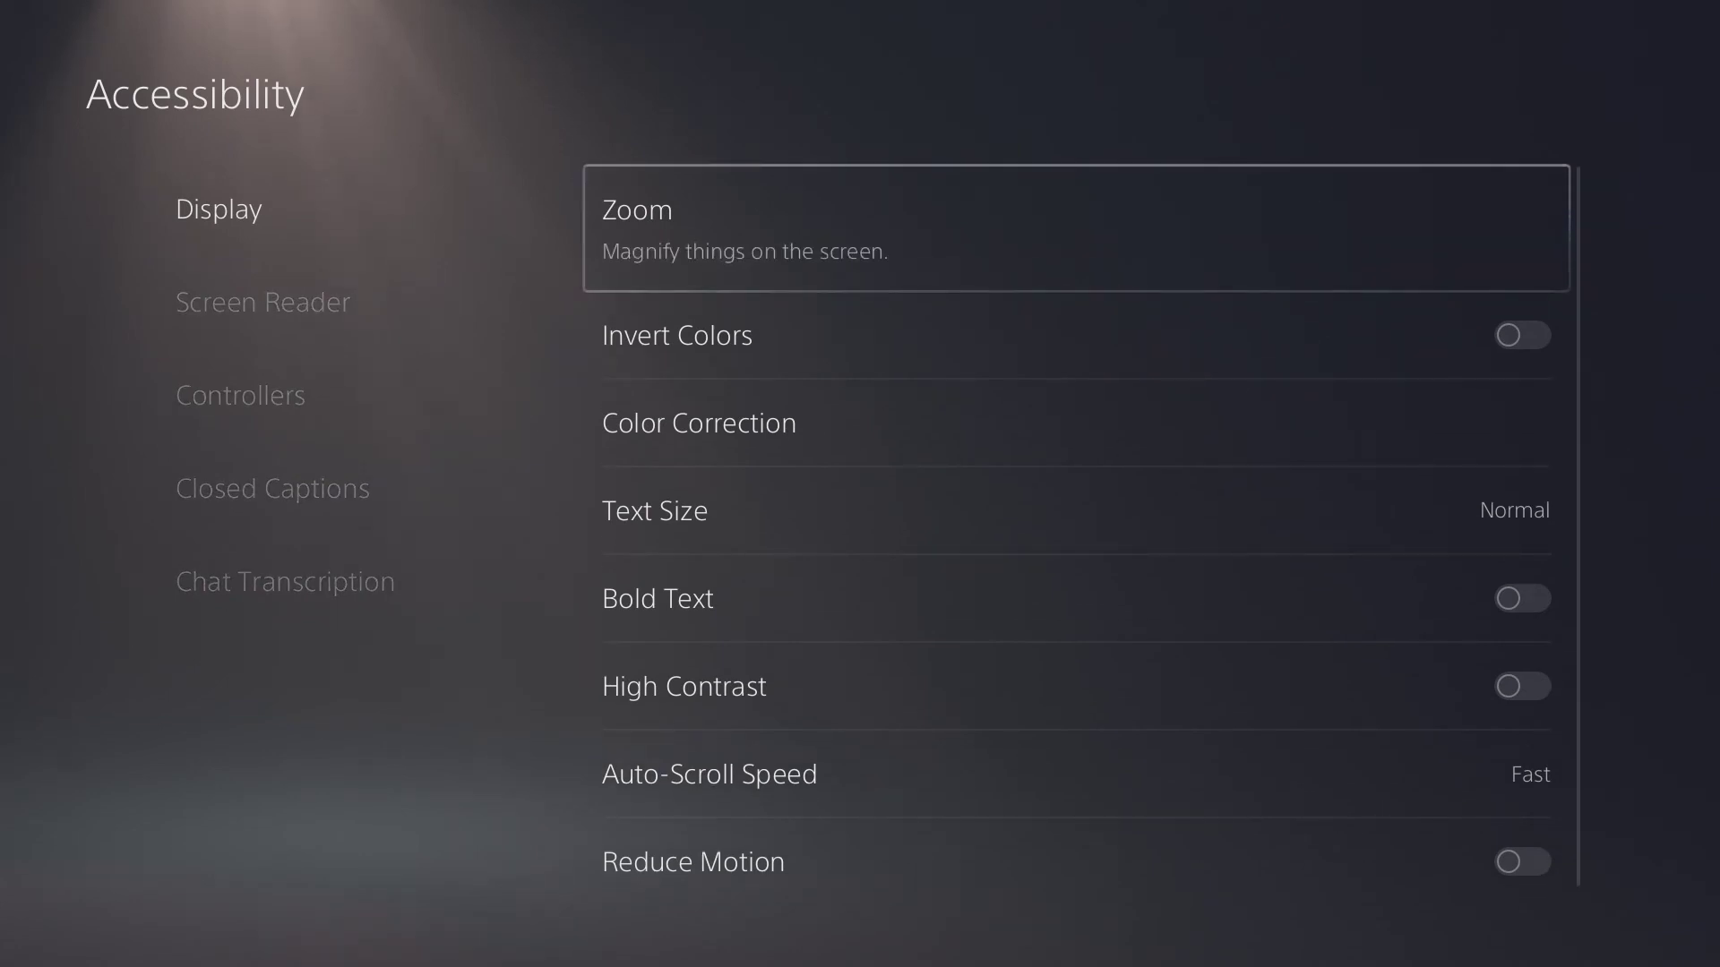
{"action": "key", "text": "Down"}
{"action": "key", "text": "Down"}
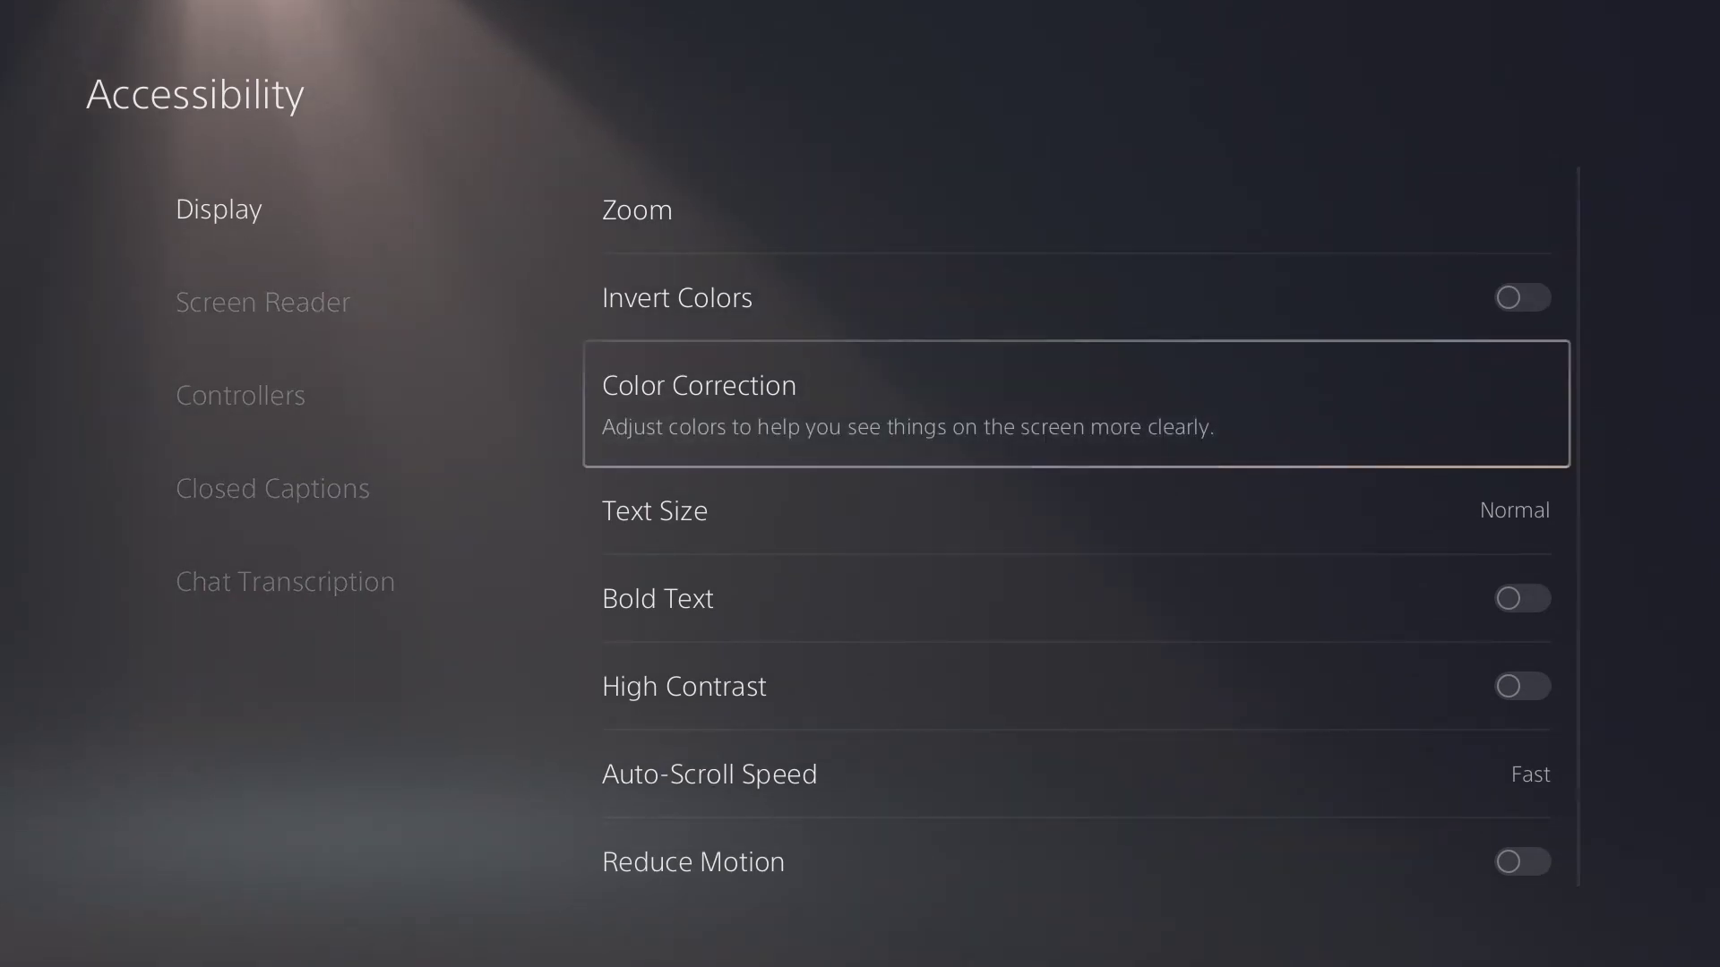
{"action": "key", "text": "Down"}
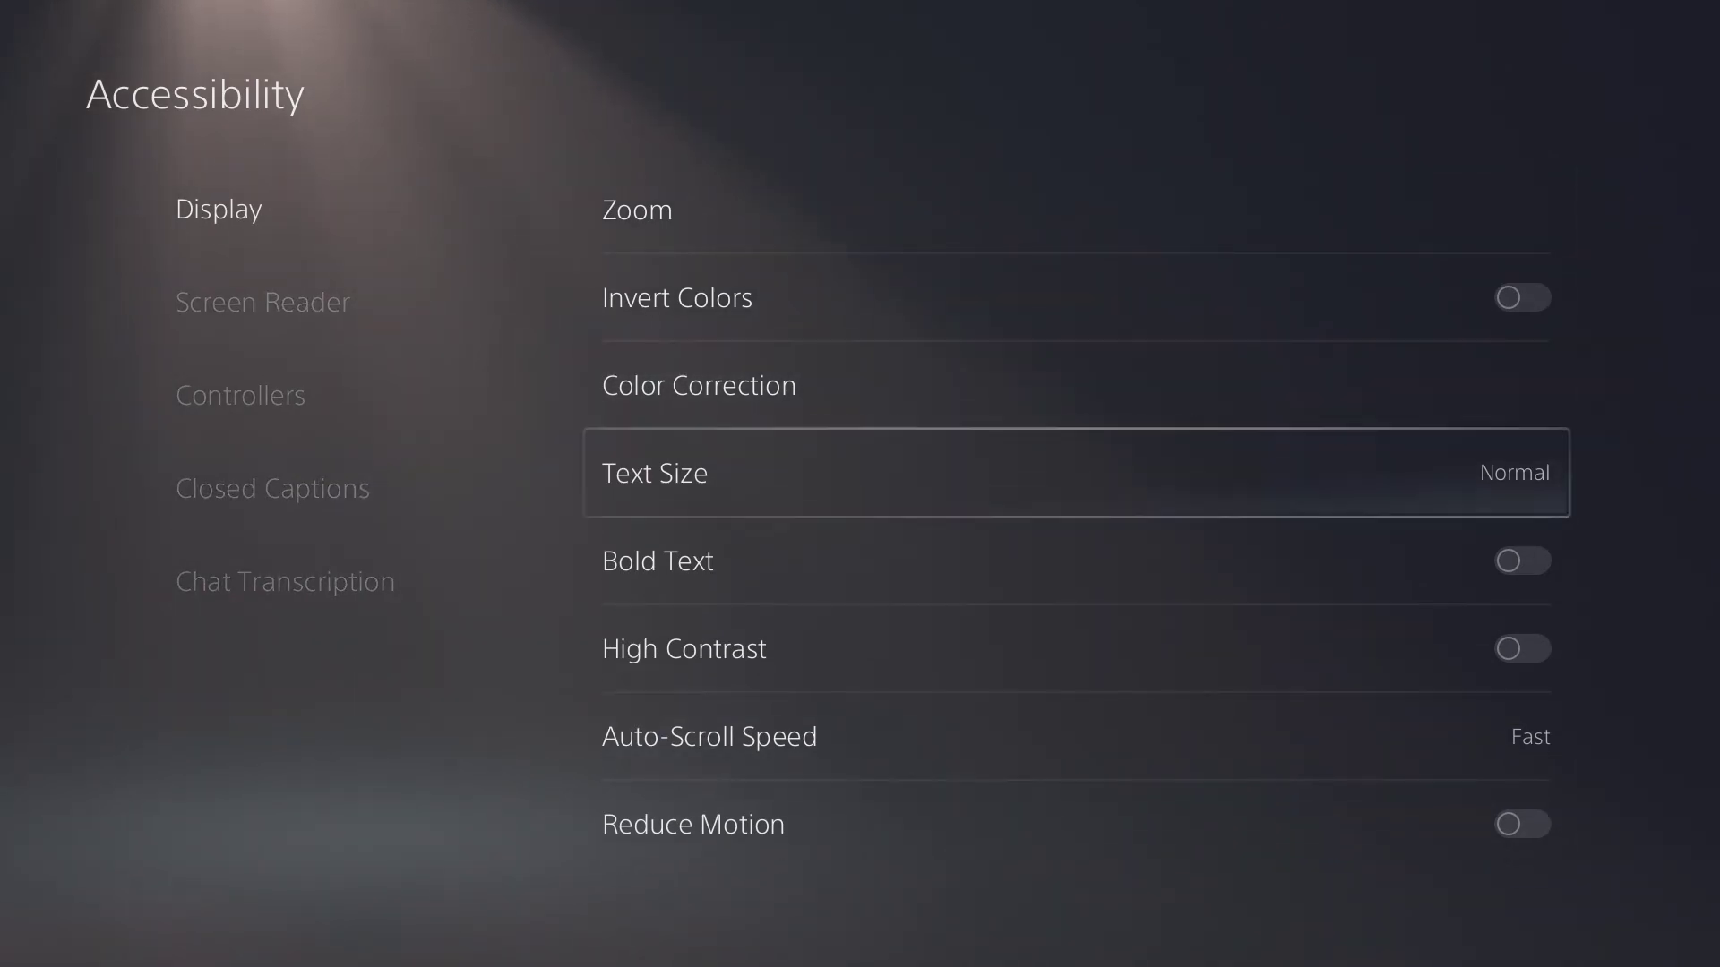
Step: Try out Bold Text by switching it on and back off
{"action": "key", "text": "Down"}
{"action": "key", "text": "Return"}
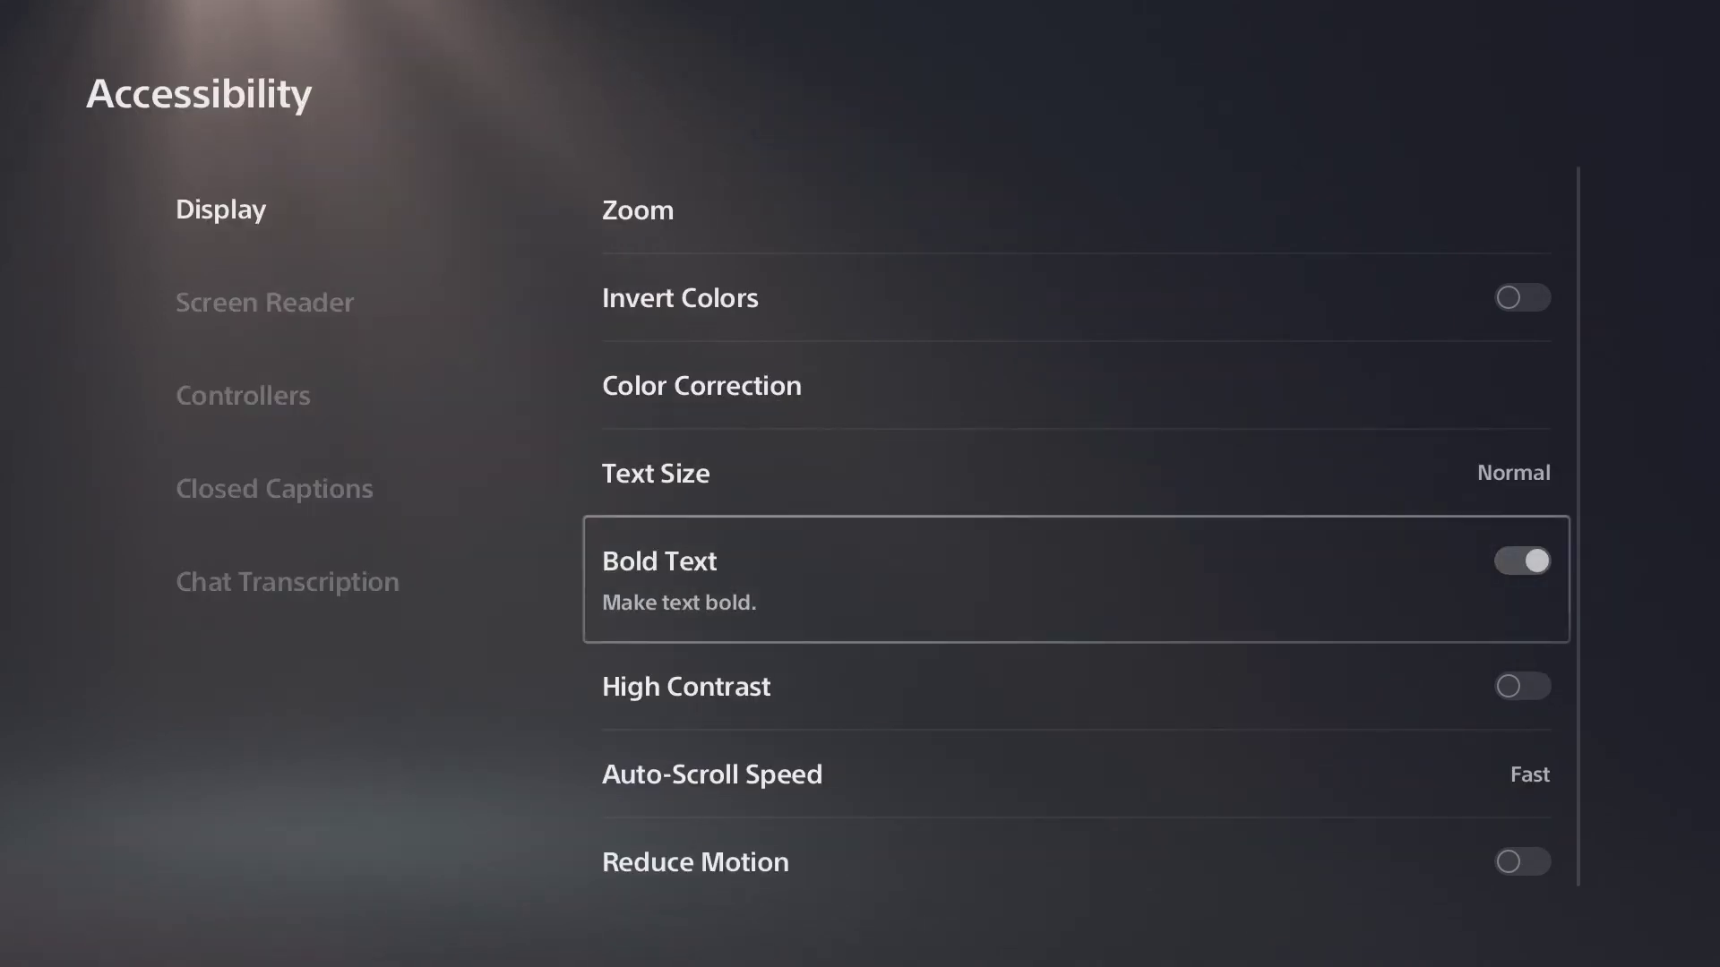
{"action": "key", "text": "Return"}
Step: Turn on High Contrast and check its effect on the home screen
{"action": "key", "text": "Down"}
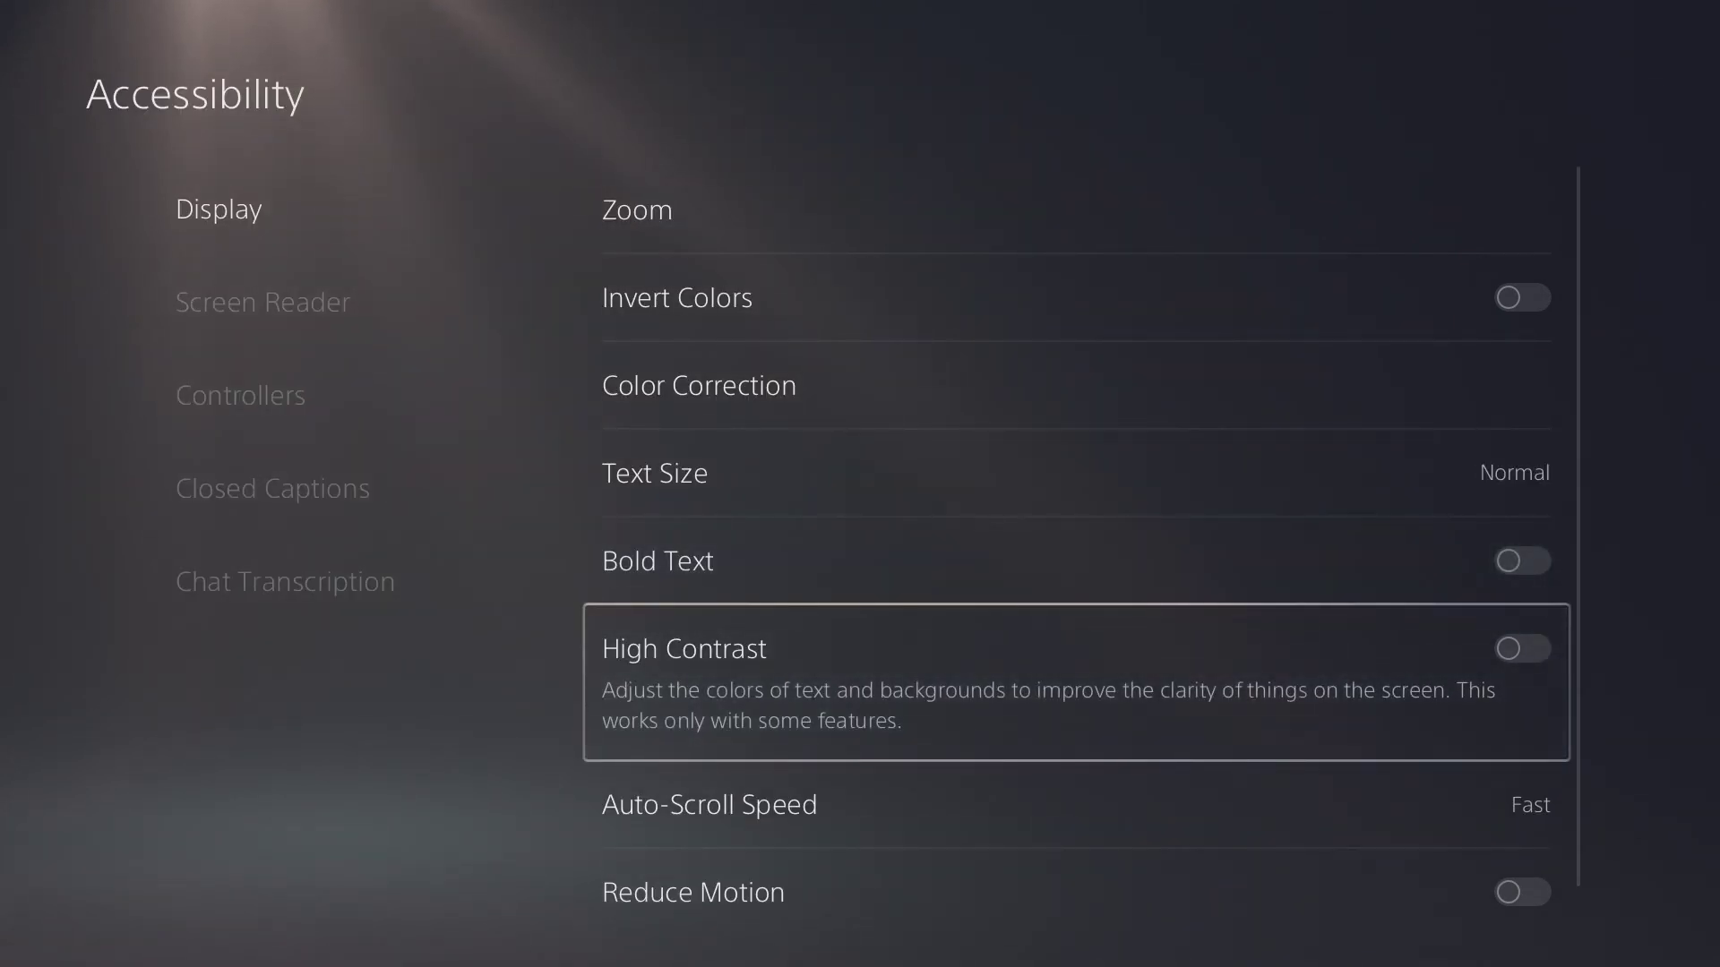
{"action": "key", "text": "Return"}
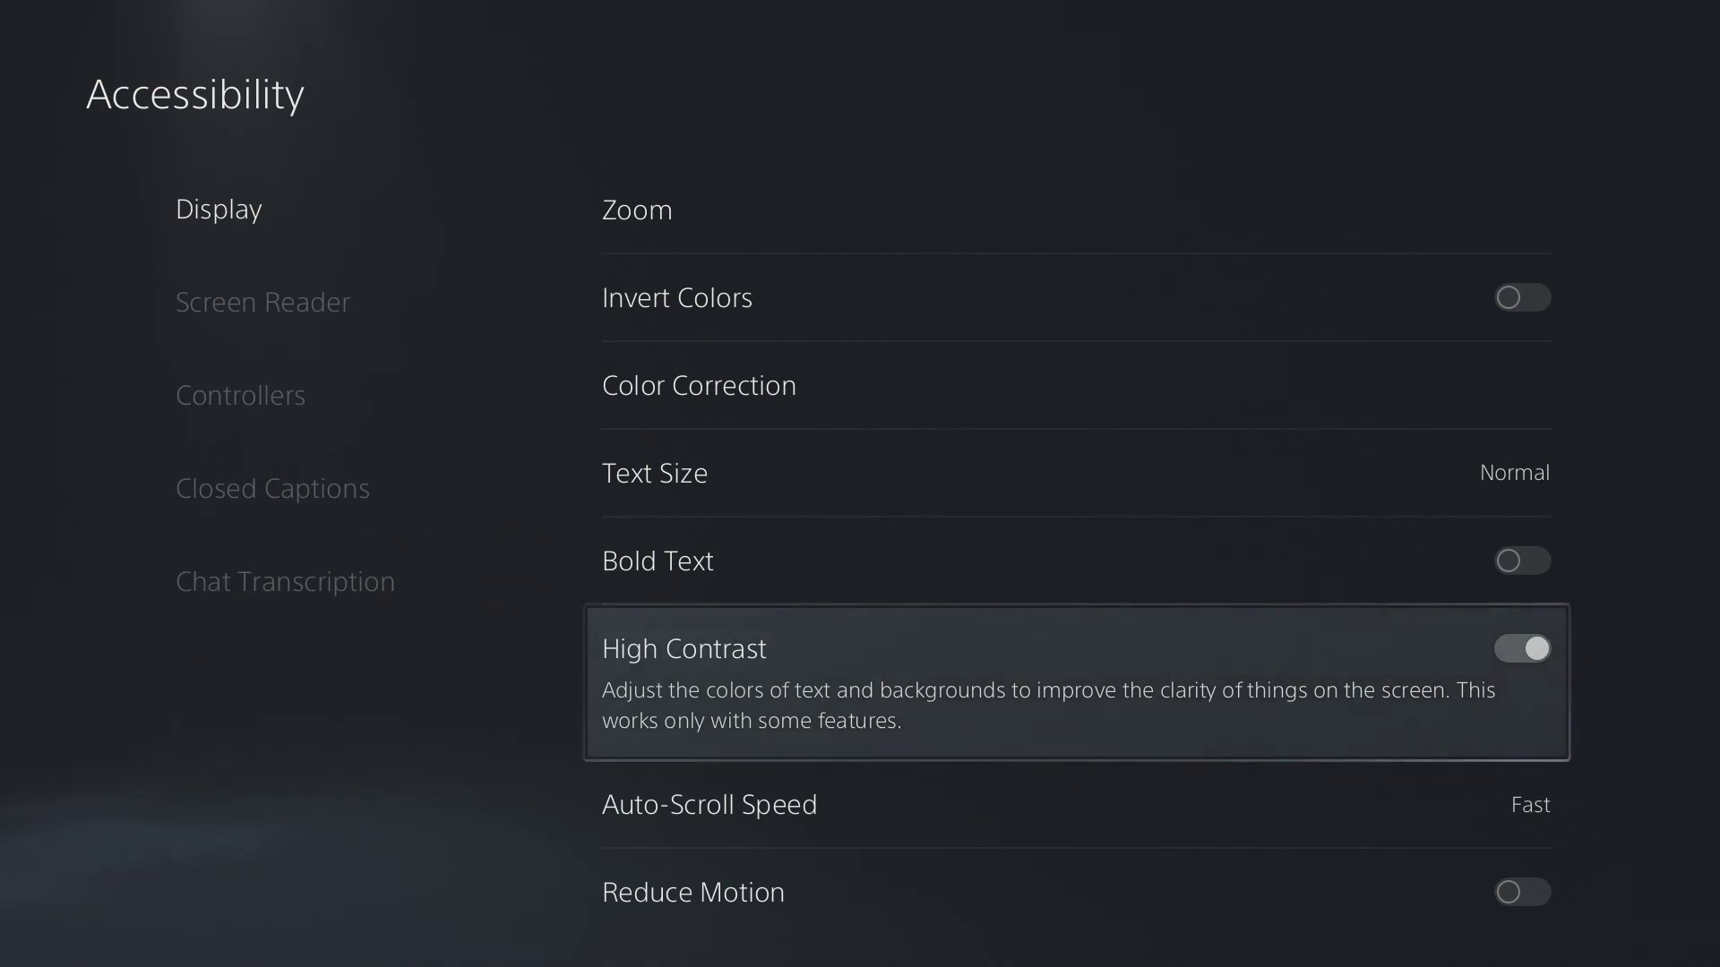
{"action": "key", "text": "Left"}
{"action": "key", "text": "Escape"}
{"action": "key", "text": "Escape"}
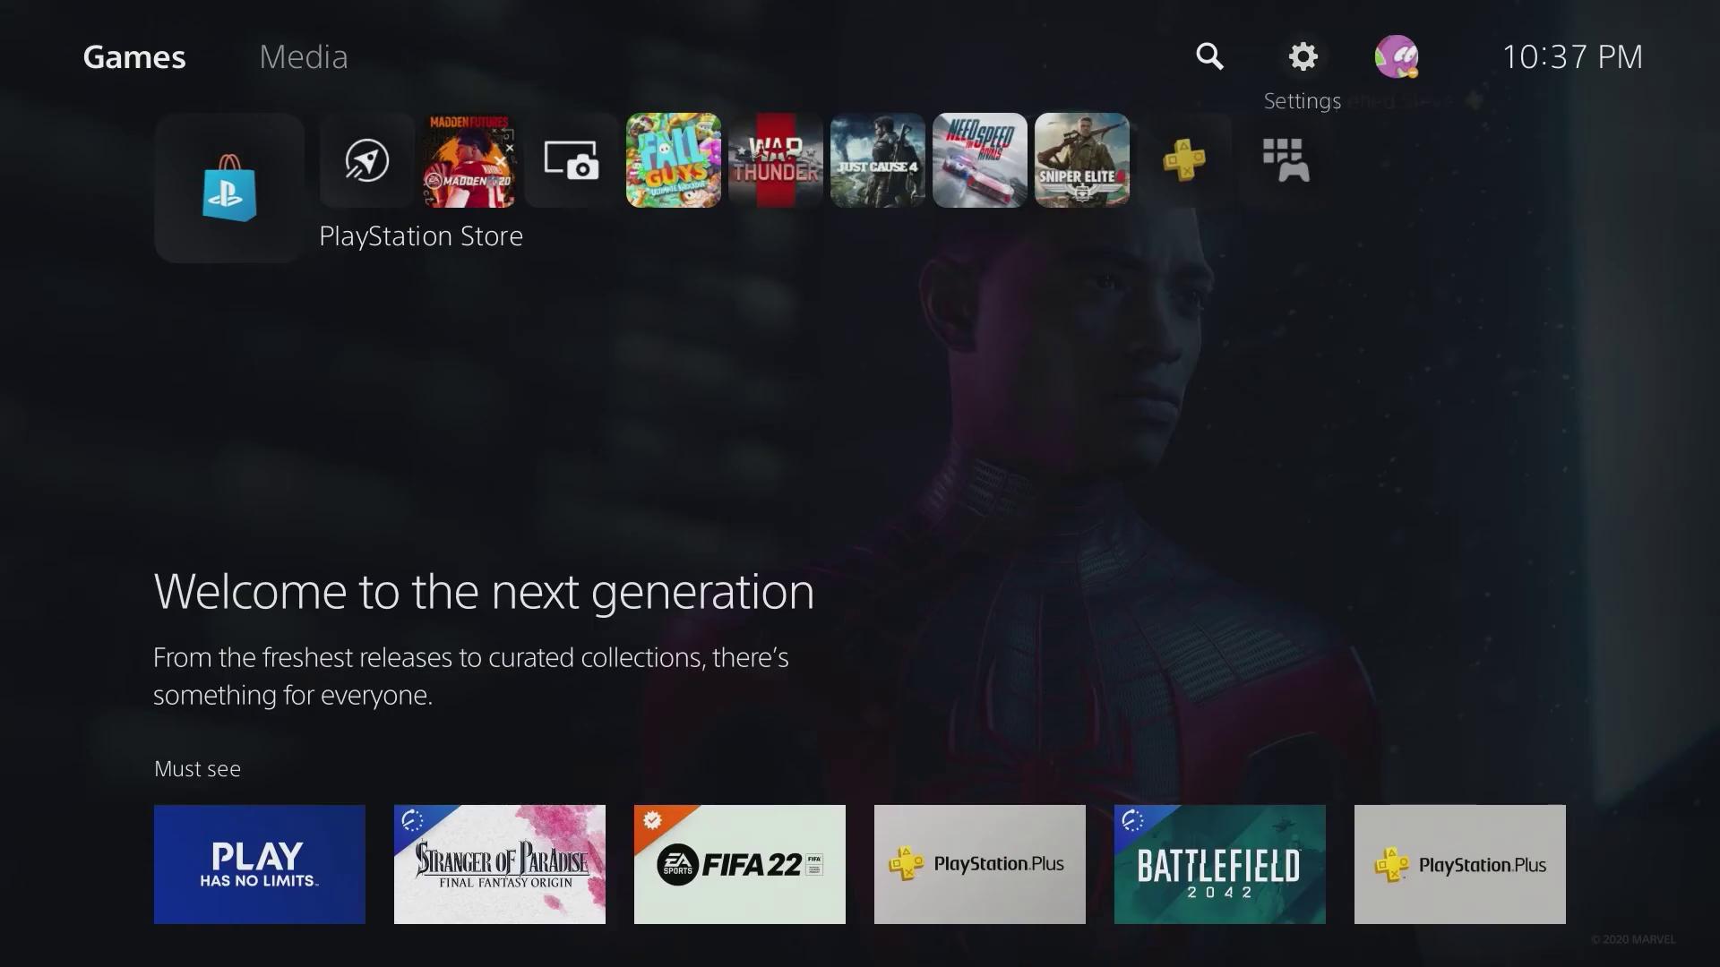
{"action": "key", "text": "Return"}
{"action": "key", "text": "Escape"}
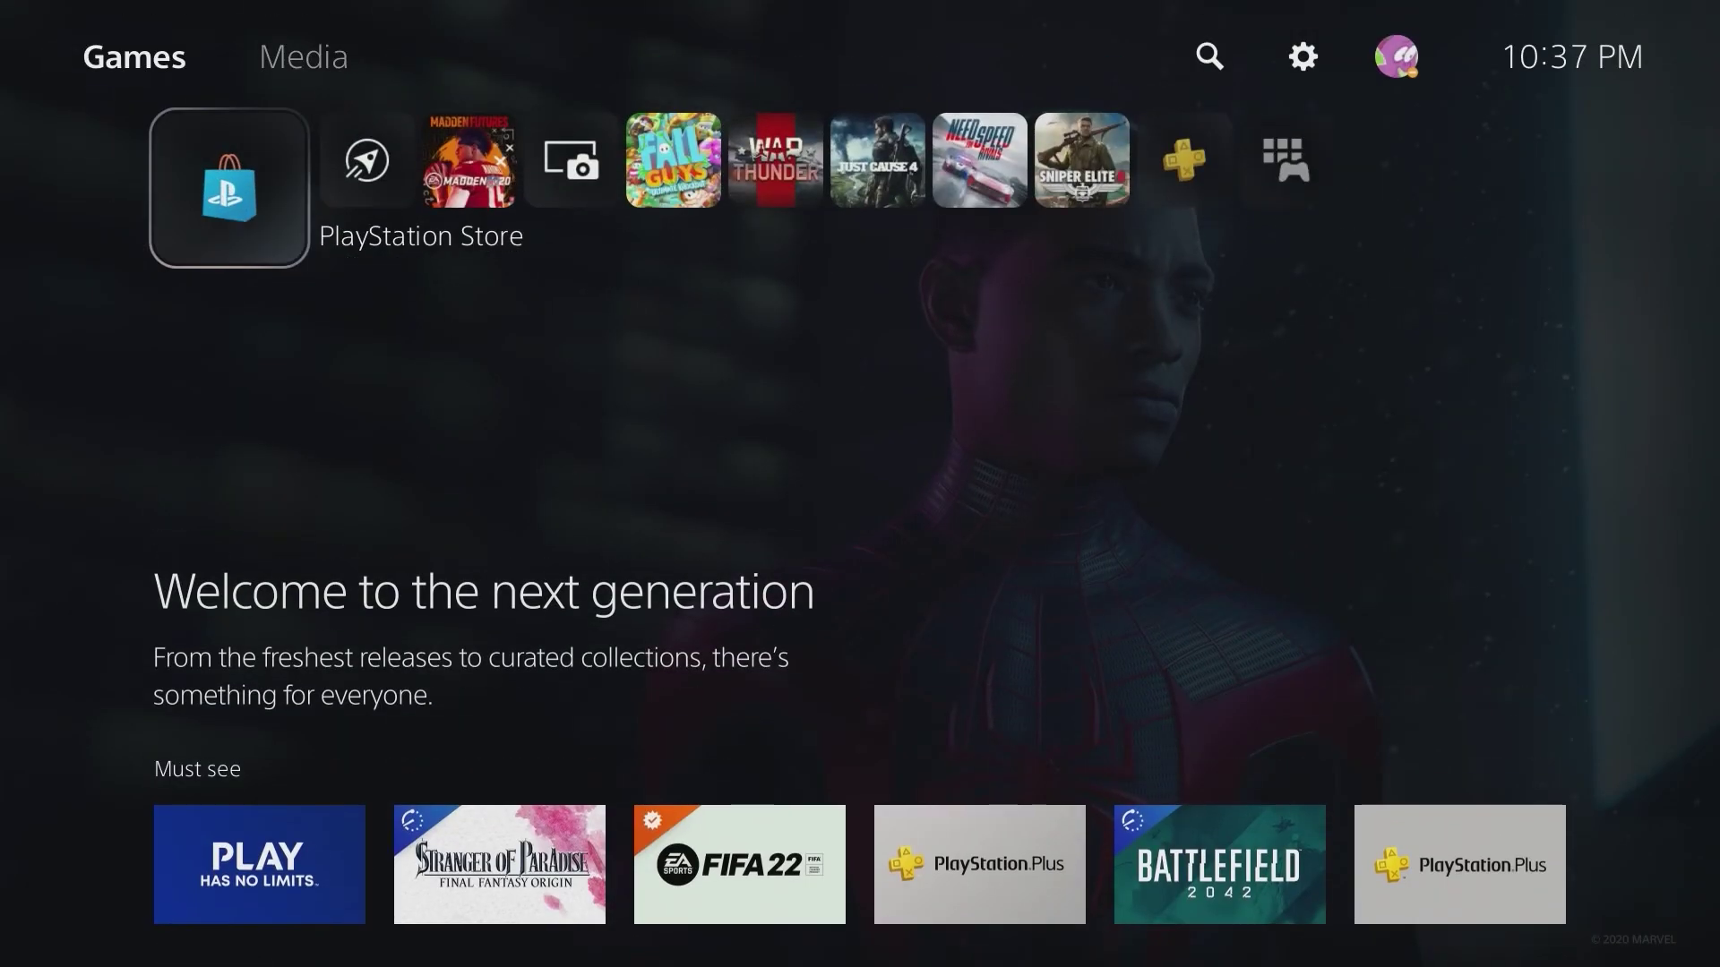
Step: Return to the Accessibility display settings, turn off High Contrast and go back to the settings list
{"action": "key", "text": "Up"}
{"action": "key", "text": "Right"}
{"action": "key", "text": "Right"}
{"action": "key", "text": "Right"}
{"action": "key", "text": "Left"}
{"action": "key", "text": "Return"}
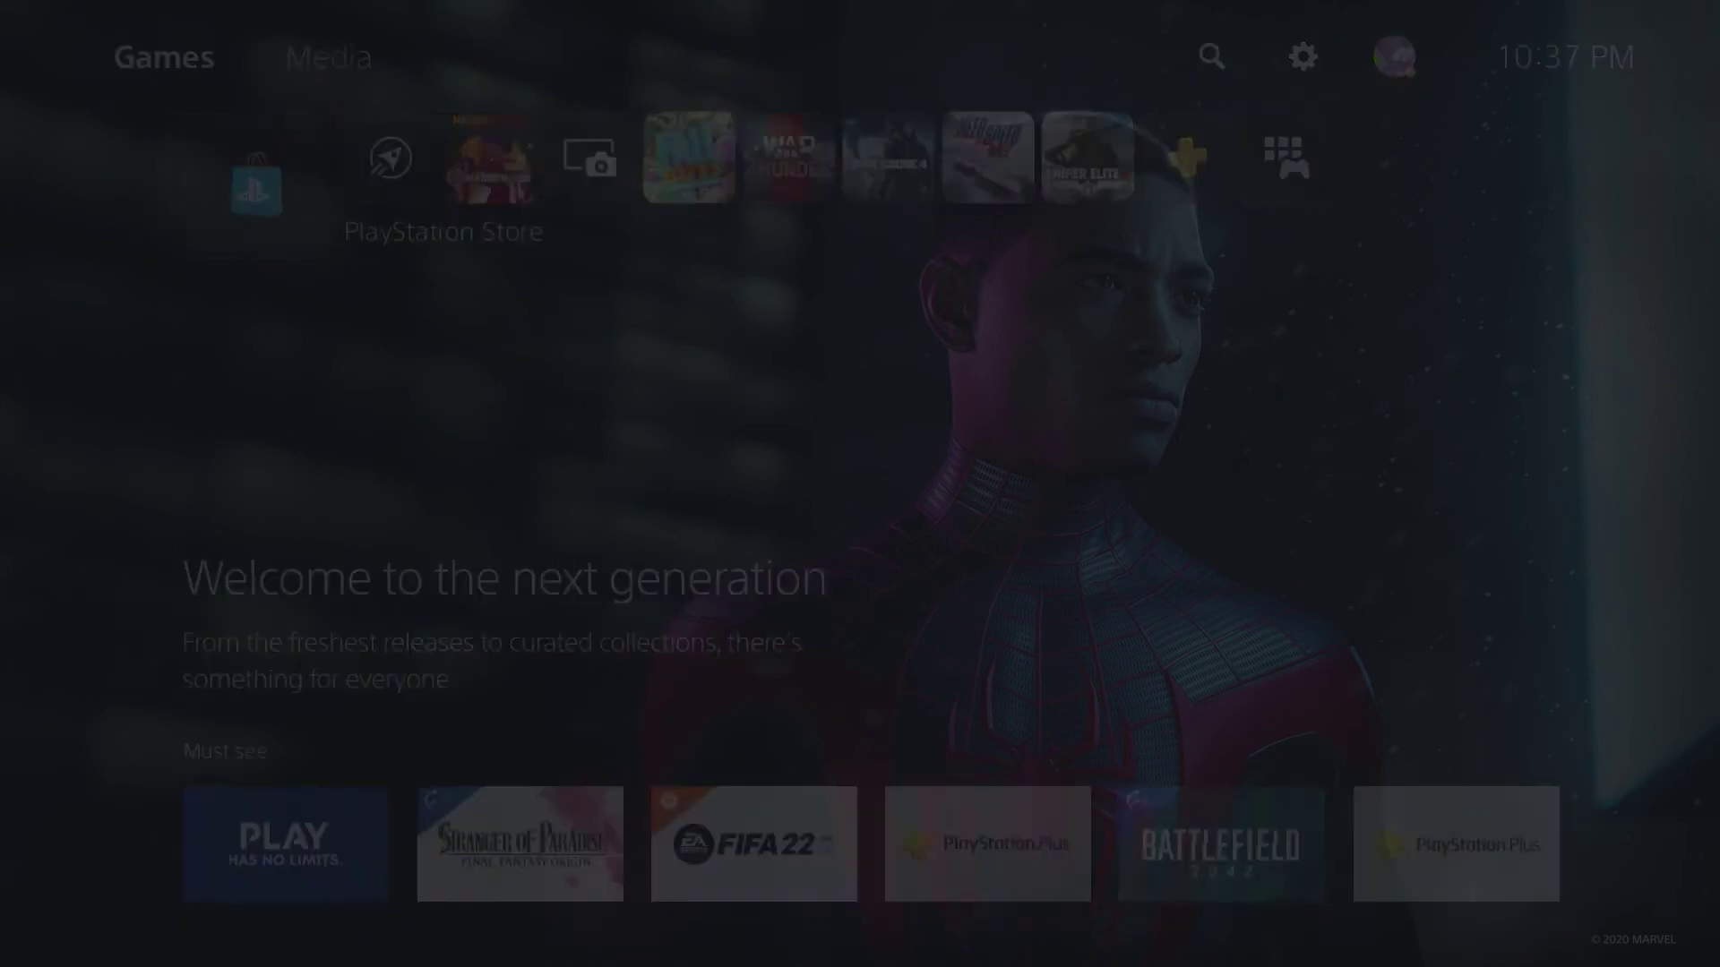
{"action": "key", "text": "Up"}
{"action": "key", "text": "Return"}
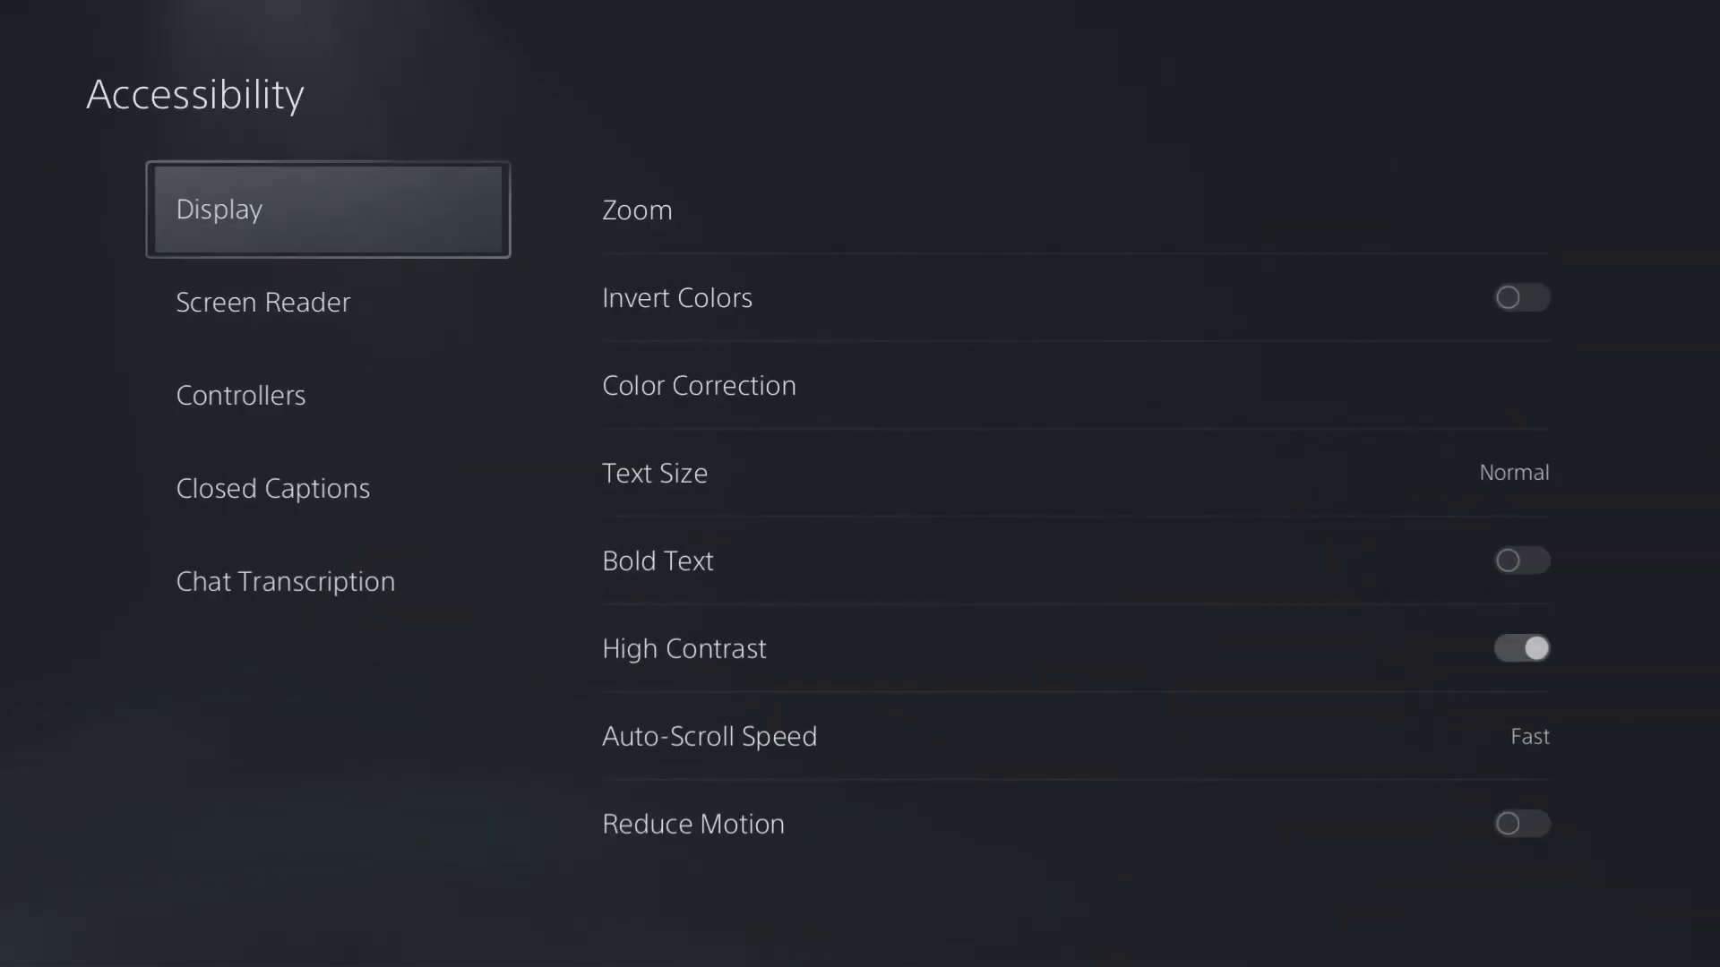
{"action": "key", "text": "Right"}
{"action": "key", "text": "Down"}
{"action": "key", "text": "Down"}
{"action": "key", "text": "Down"}
{"action": "key", "text": "Down"}
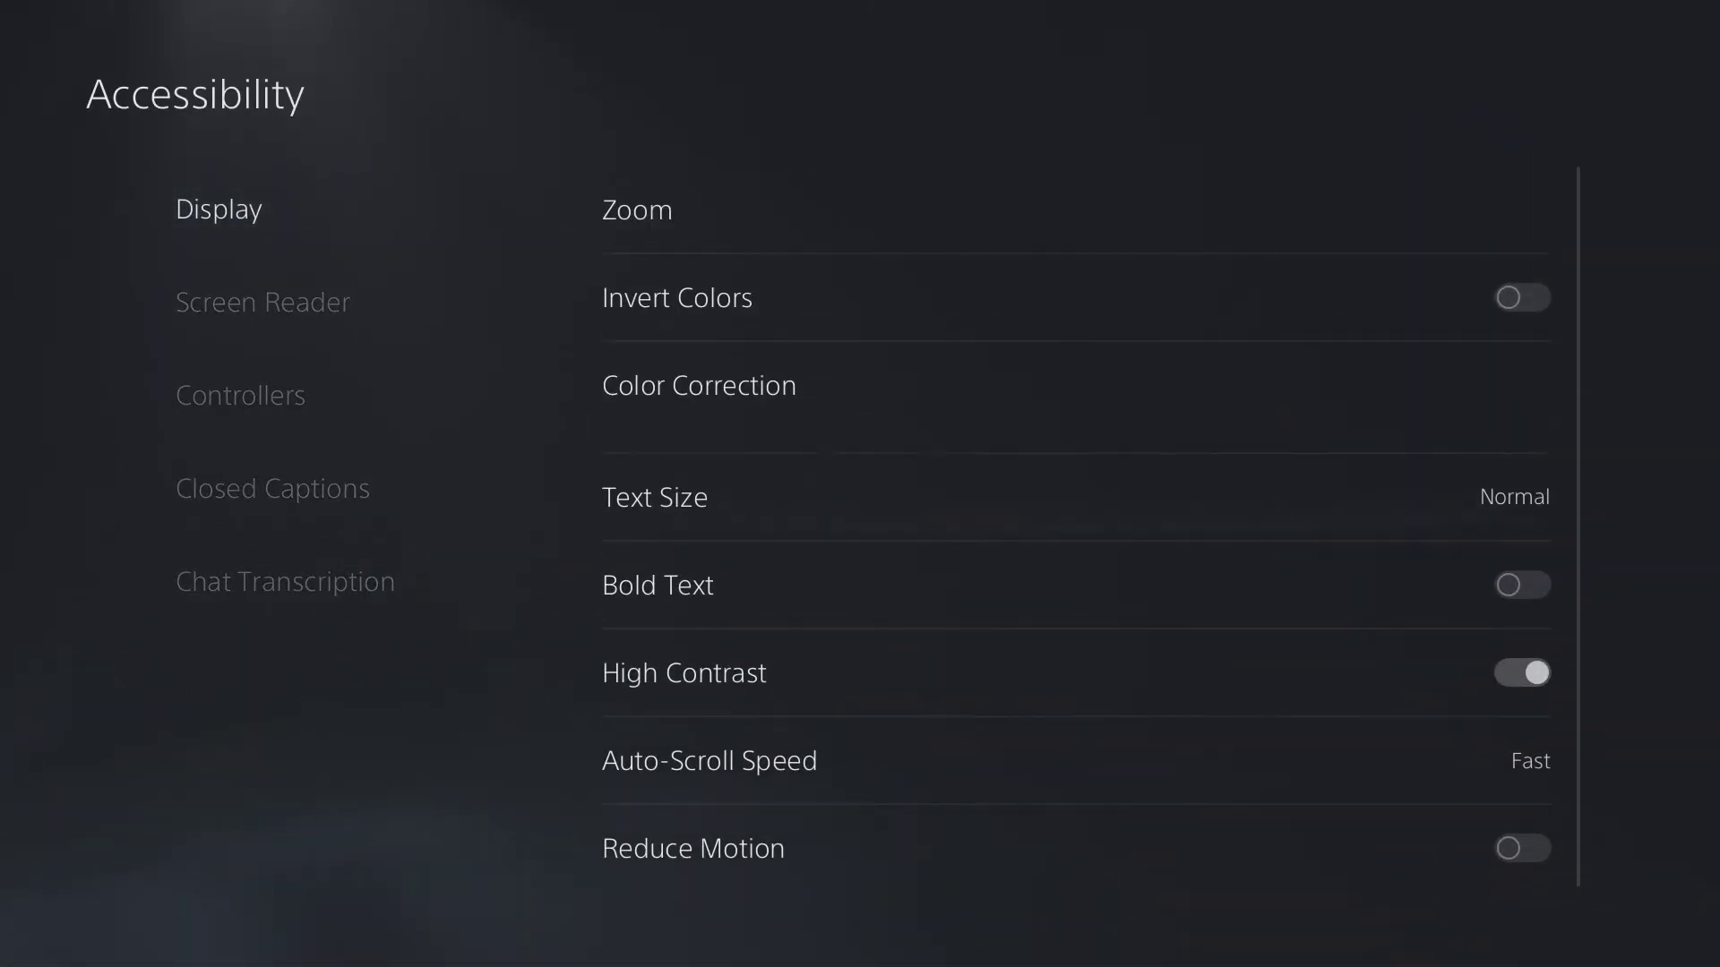
{"action": "key", "text": "Left"}
{"action": "key", "text": "Right"}
{"action": "key", "text": "Left"}
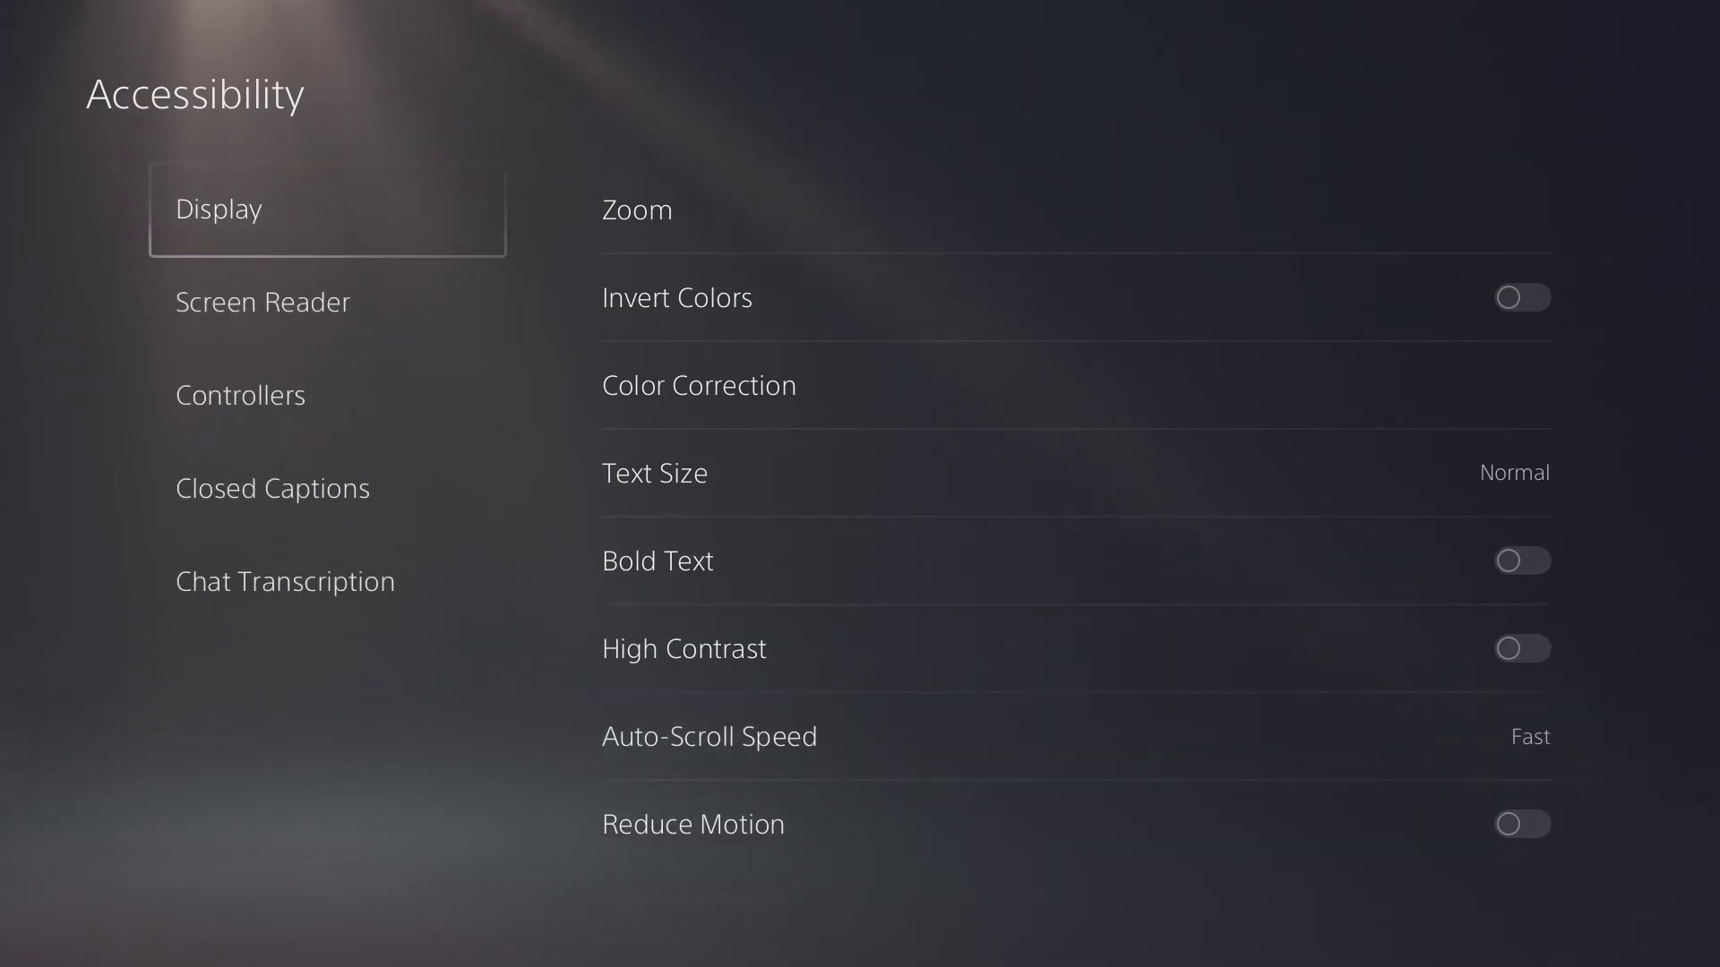
{"action": "key", "text": "Down"}
{"action": "key", "text": "Right"}
{"action": "key", "text": "Escape"}
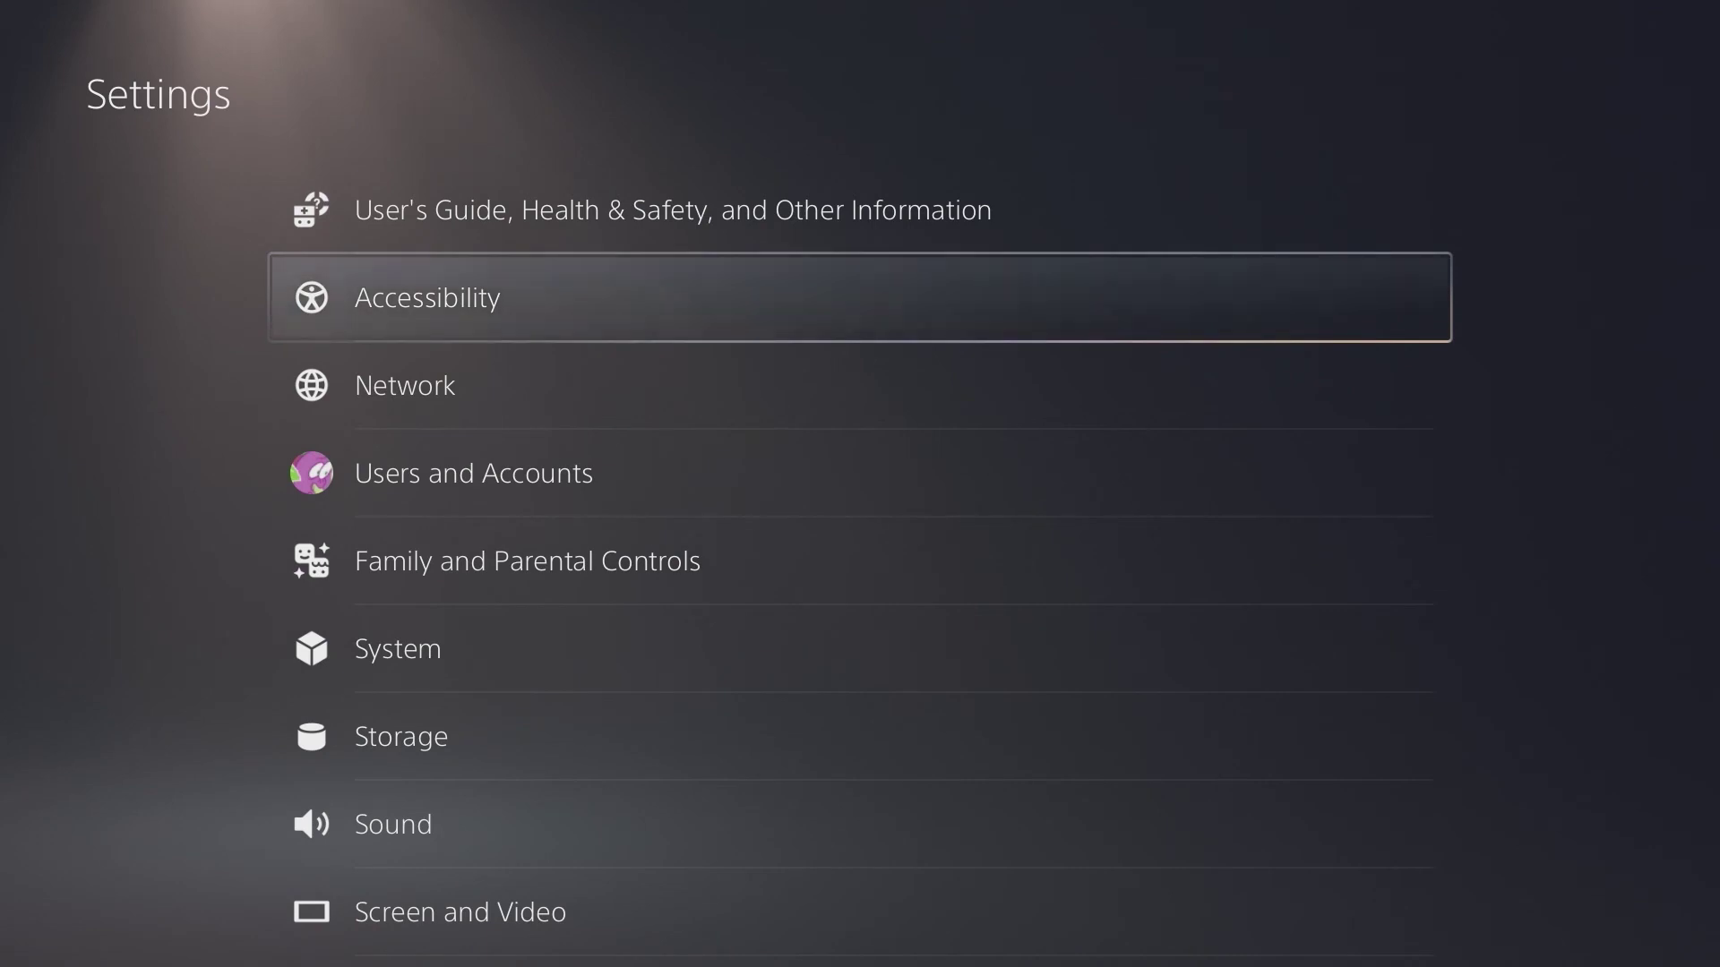
Step: Open the Broadcasts section of the Captures and Broadcasts settings
{"action": "key", "text": "Down"}
{"action": "key", "text": "Down"}
{"action": "key", "text": "Down"}
{"action": "key", "text": "Down"}
{"action": "key", "text": "Down"}
{"action": "key", "text": "Down"}
{"action": "key", "text": "Down"}
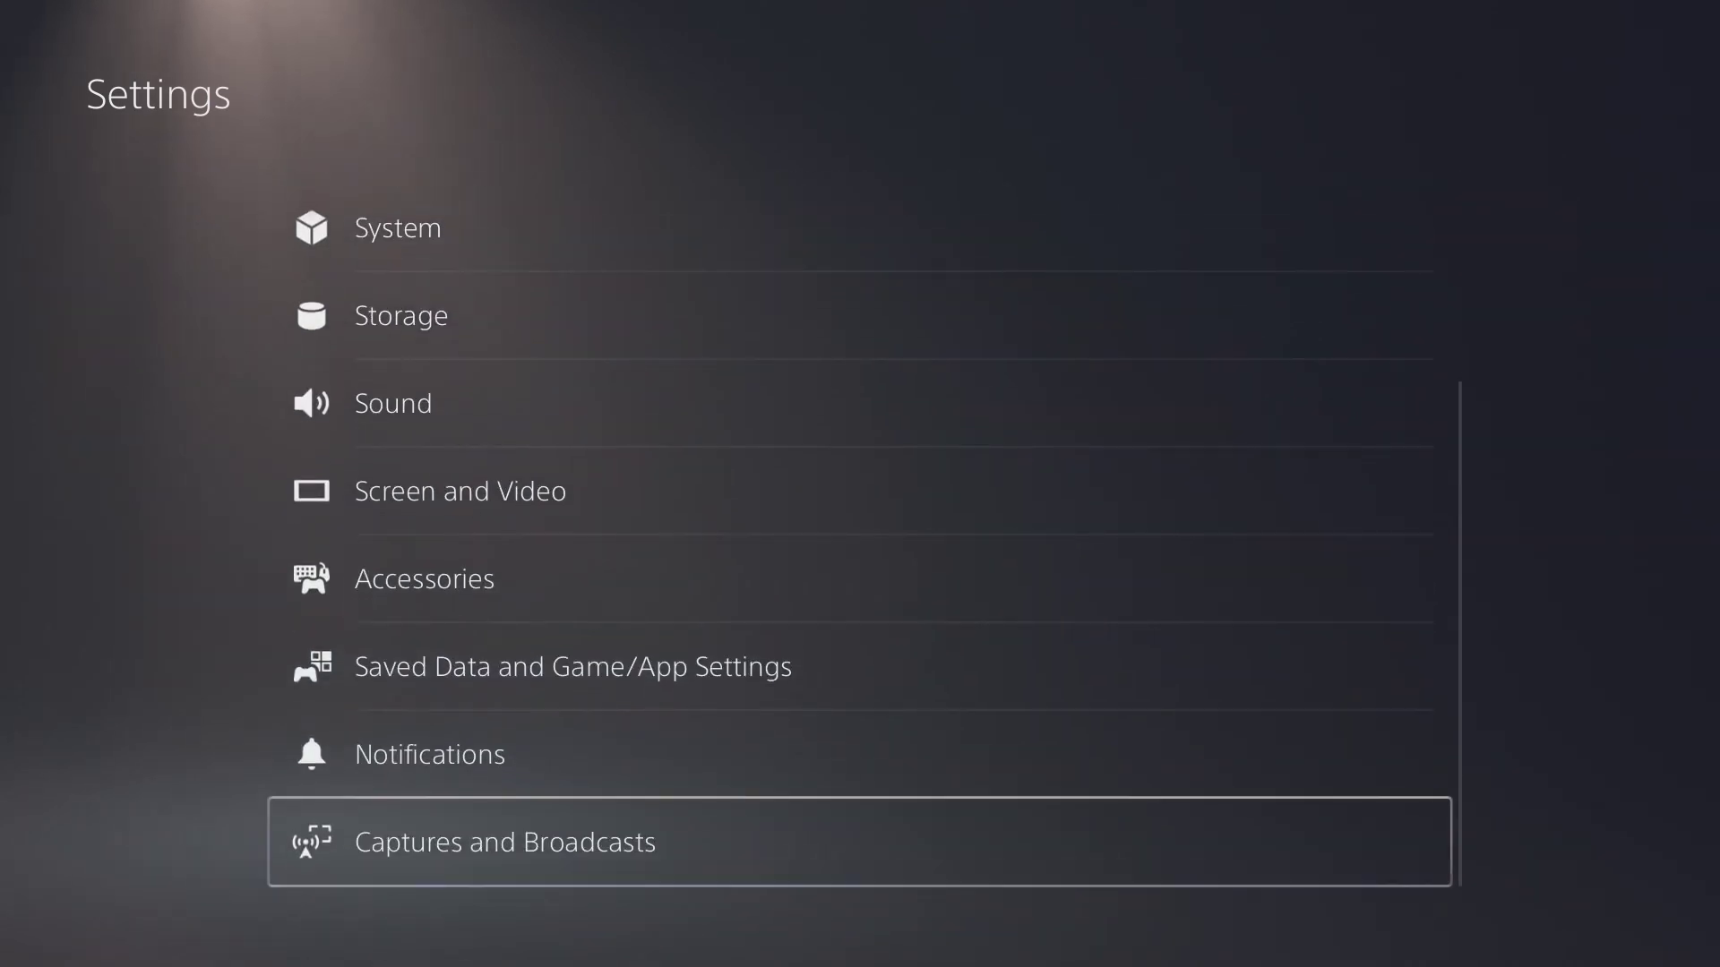
{"action": "key", "text": "Return"}
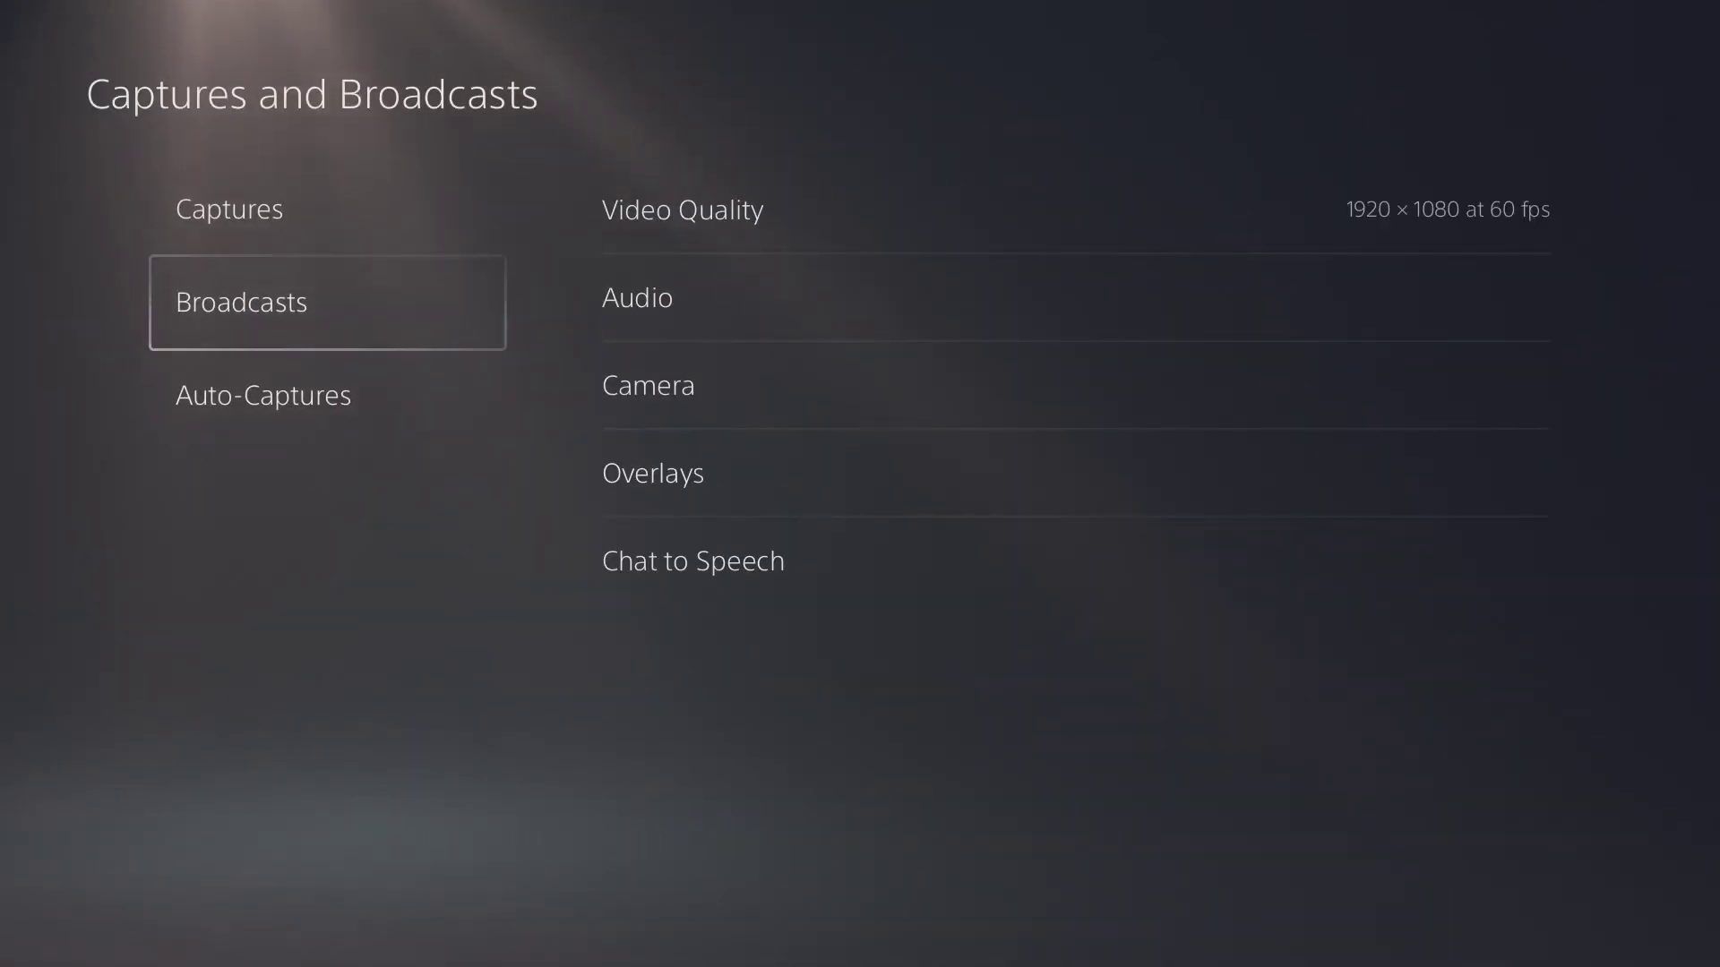
Step: Look through the resolution and frame rate choices for the broadcast Video Quality without changing it
{"action": "key", "text": "Right"}
{"action": "key", "text": "Return"}
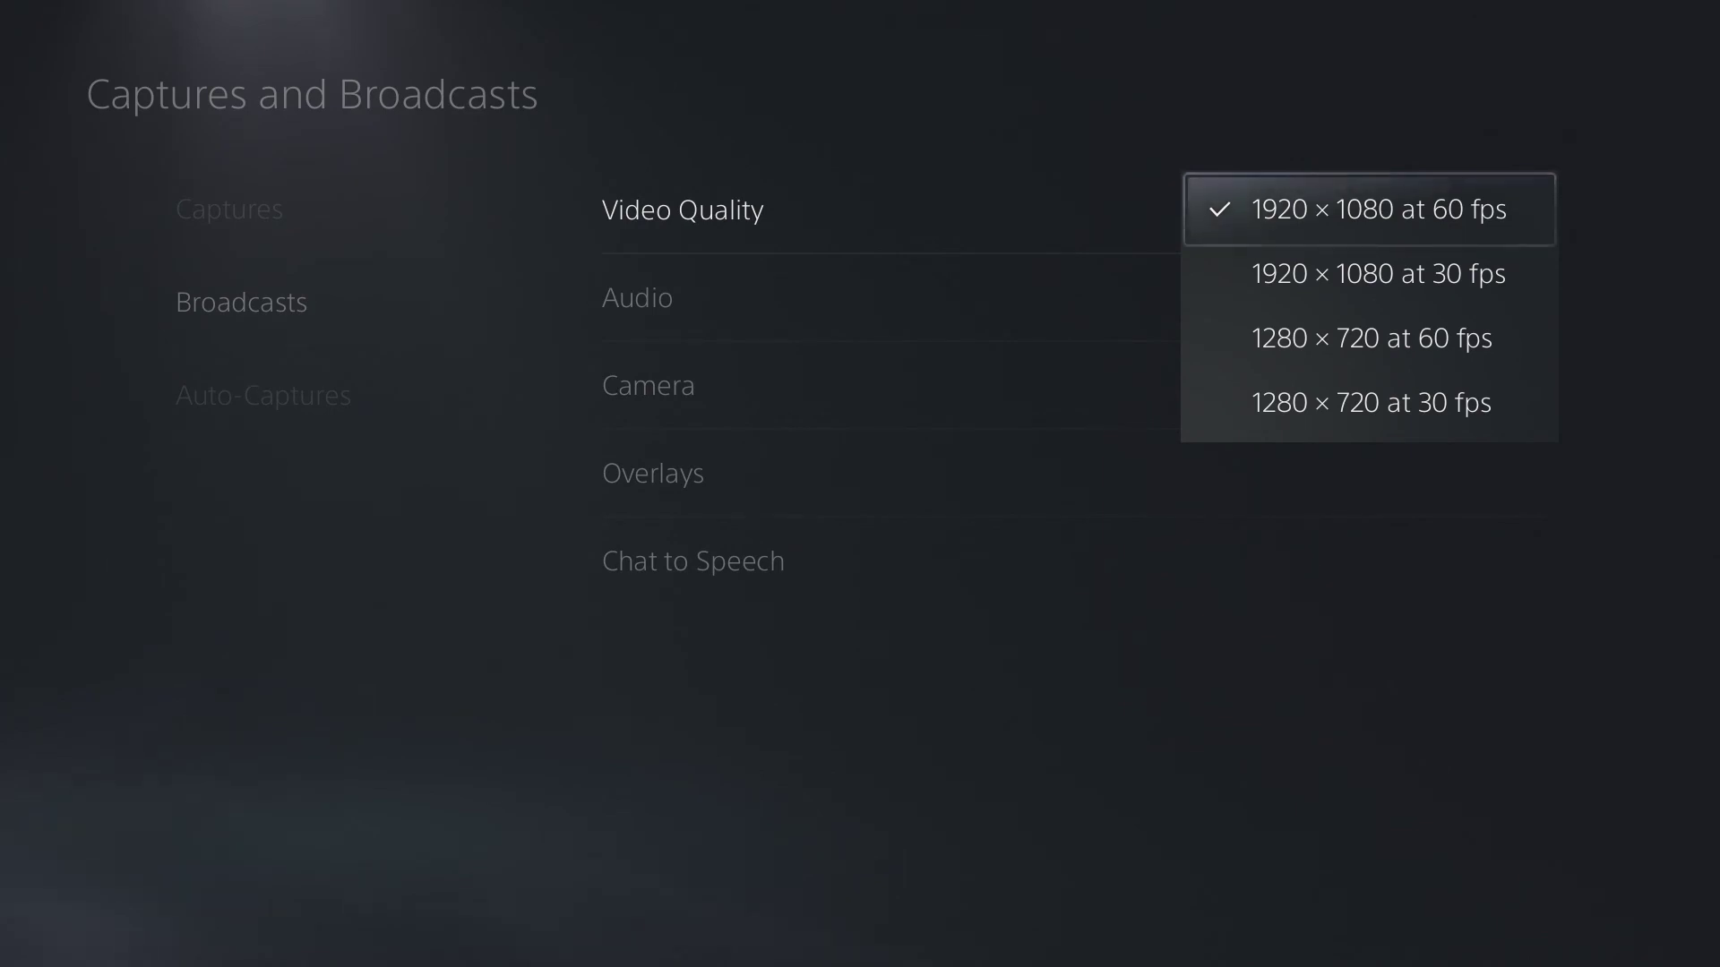
{"action": "key", "text": "Down"}
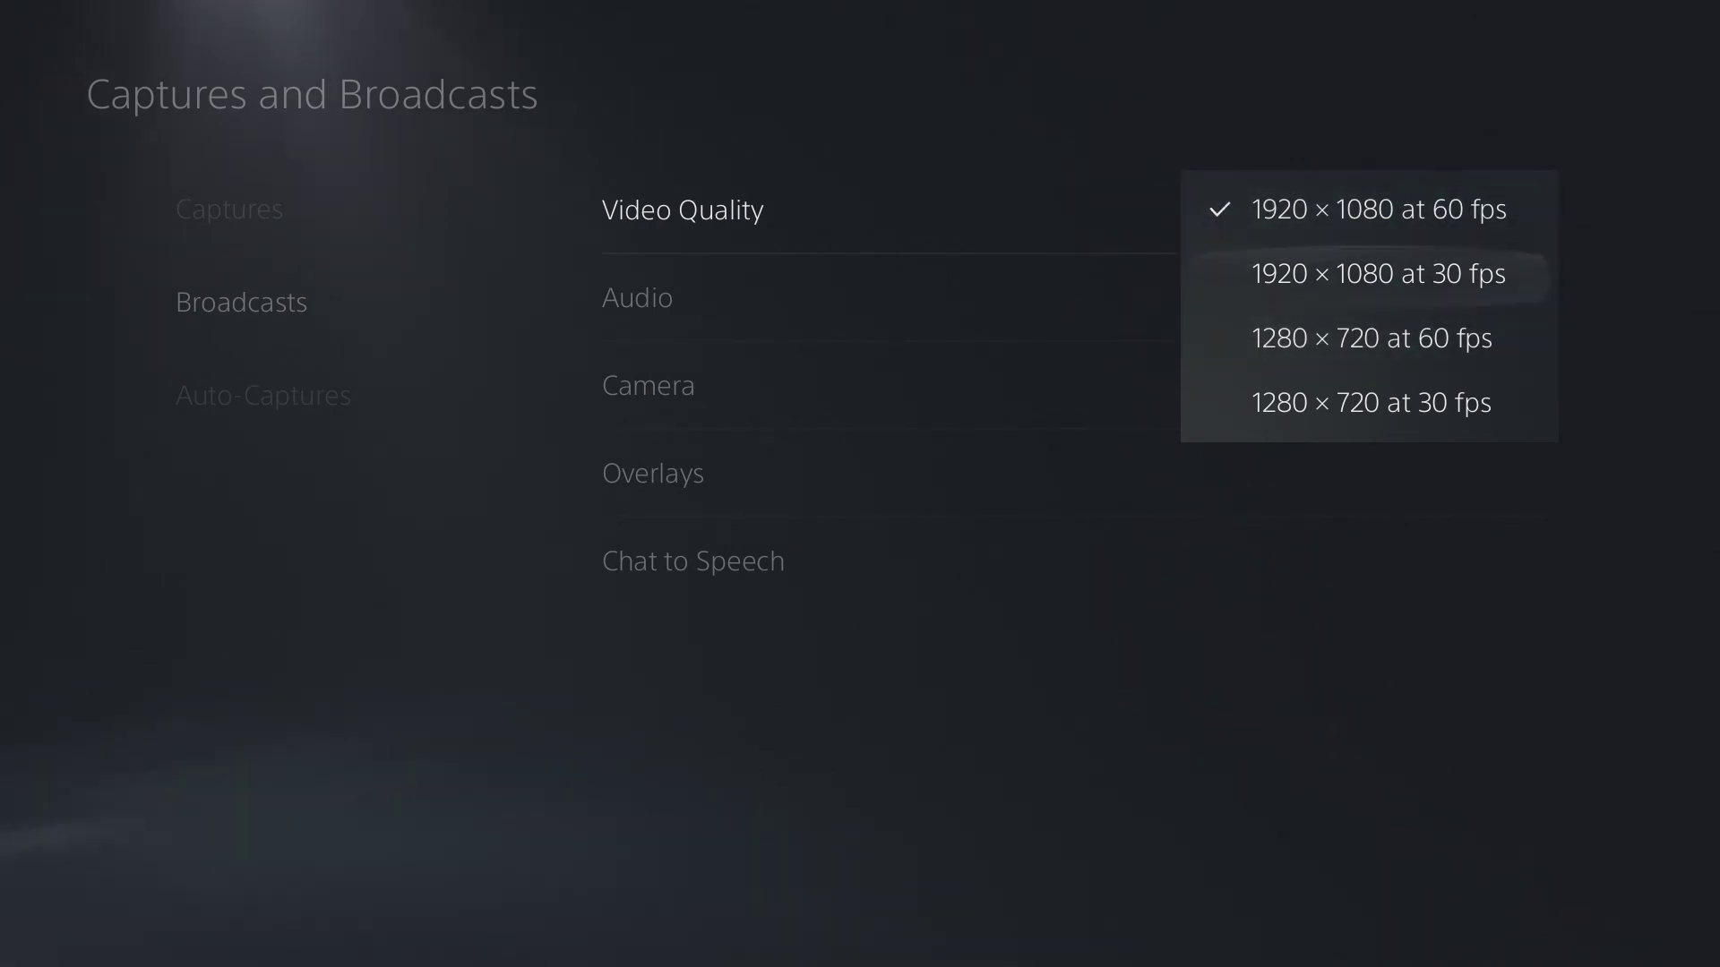
{"action": "key", "text": "Up"}
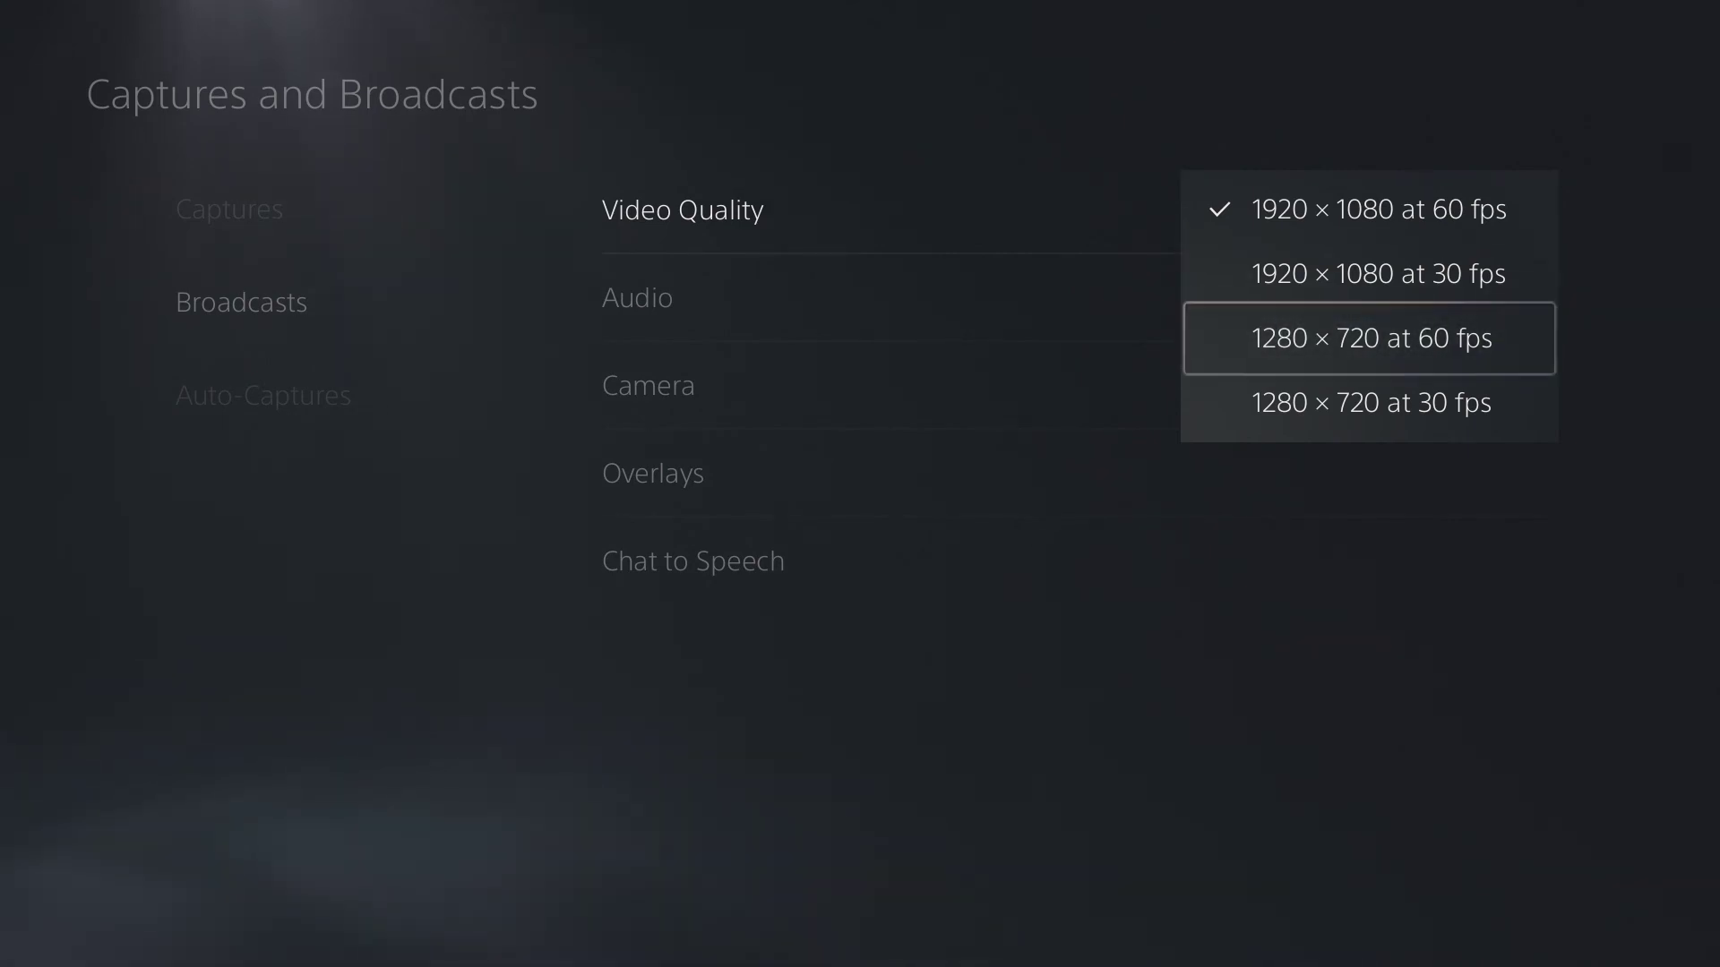
{"action": "key", "text": "Escape"}
{"action": "key", "text": "Left"}
{"action": "key", "text": "Escape"}
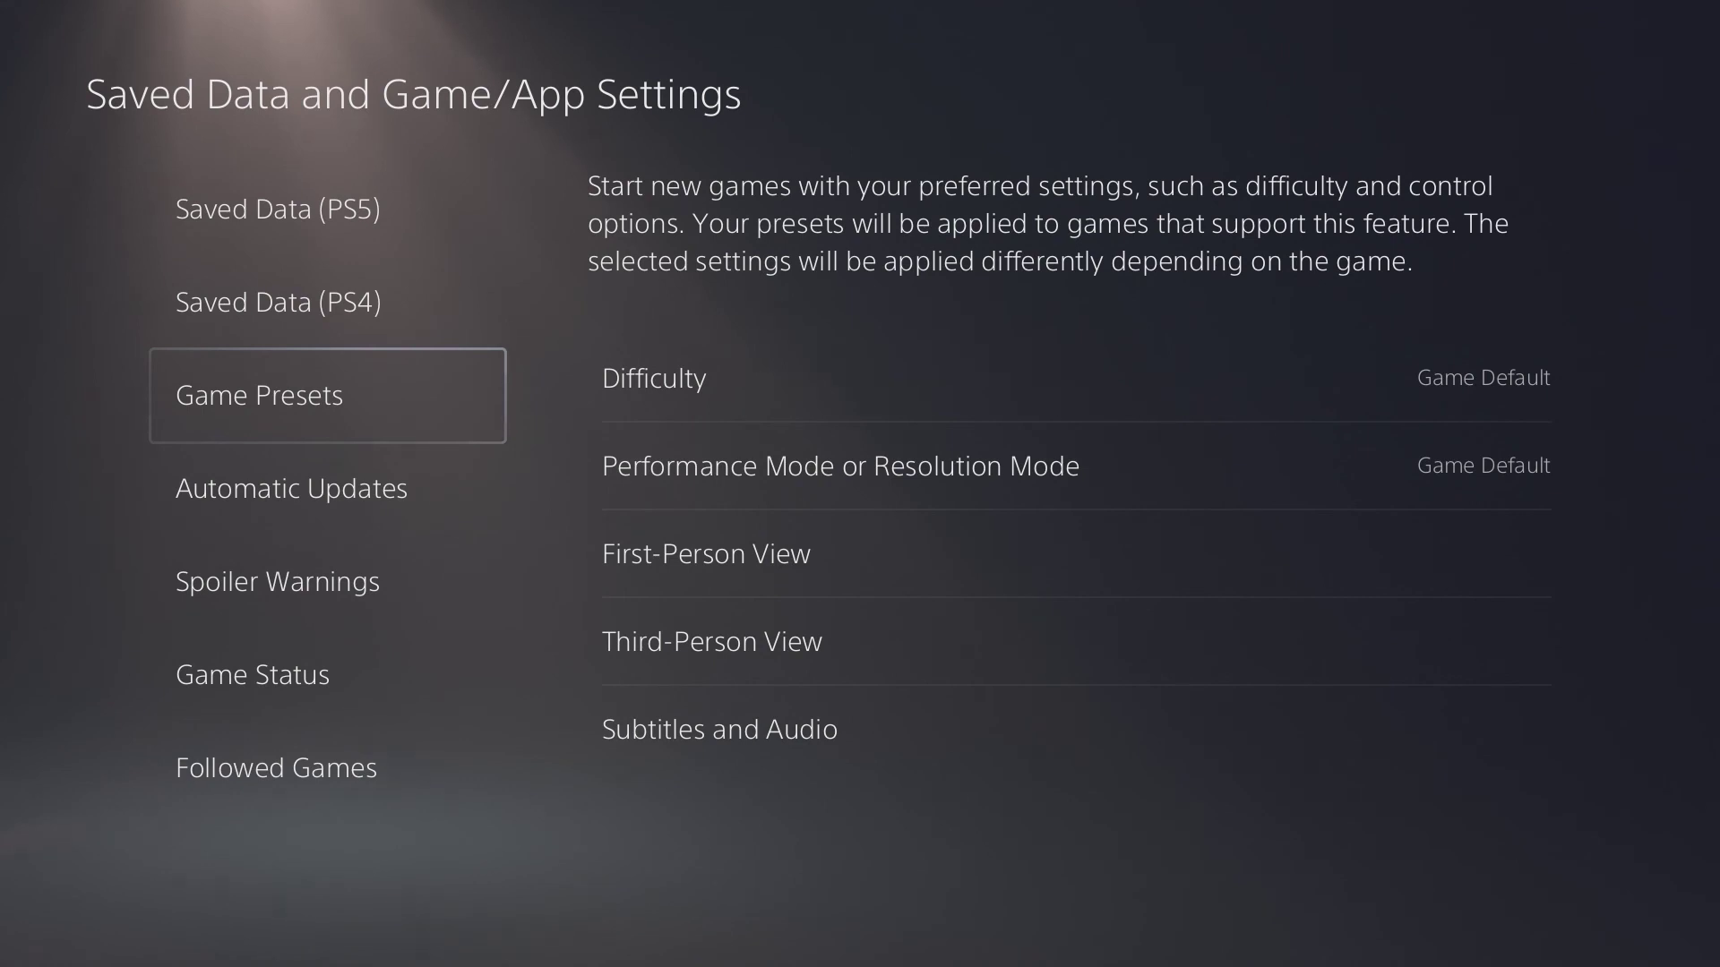
Step: Examine the Difficulty and Performance Mode or Resolution Mode settings in Game Presets
{"action": "left_click", "coordinate": [654, 378]}
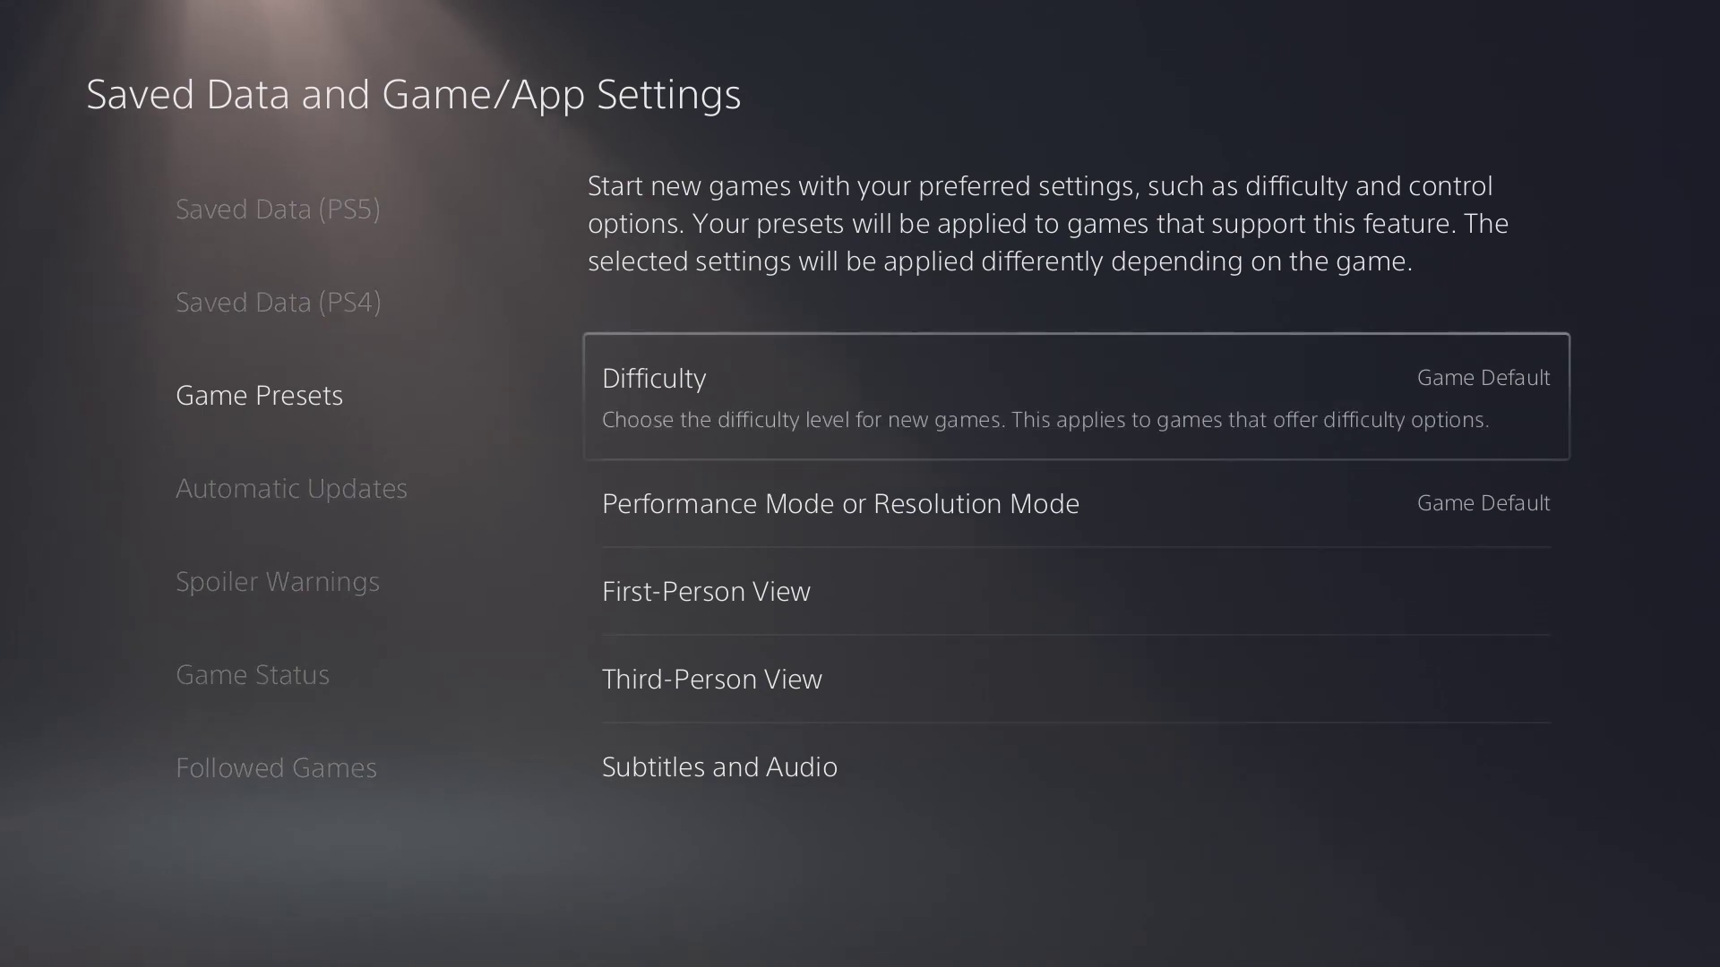
{"action": "left_click", "coordinate": [840, 502]}
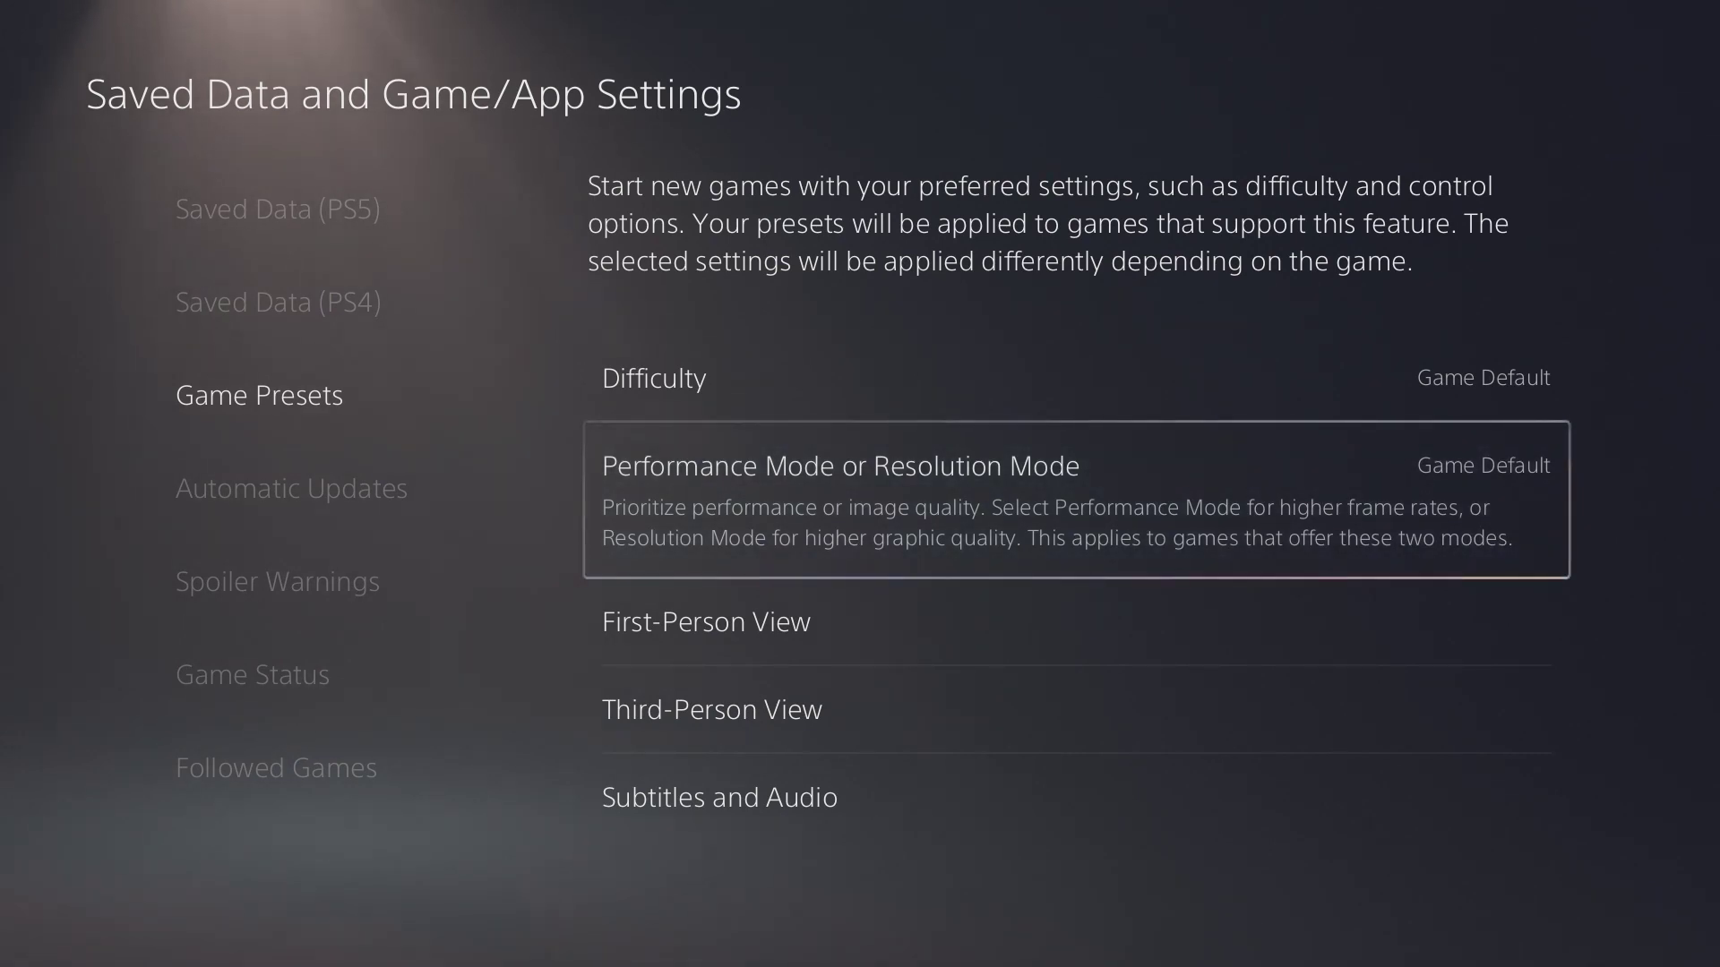
{"action": "key", "text": "Return"}
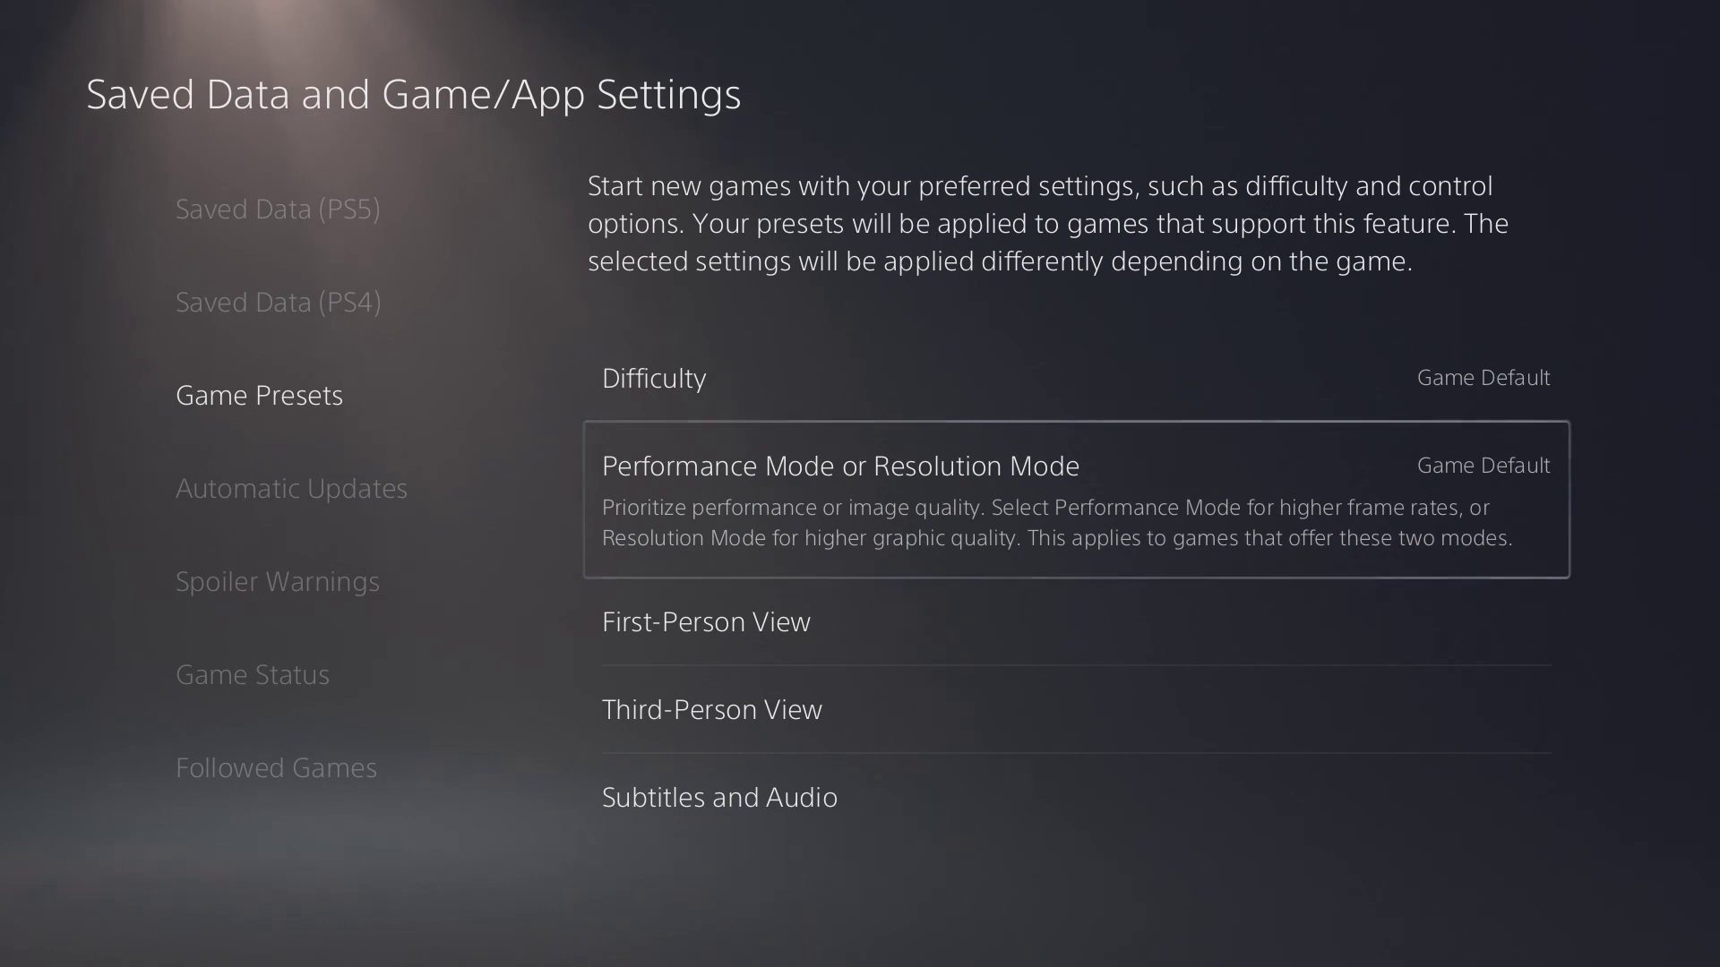